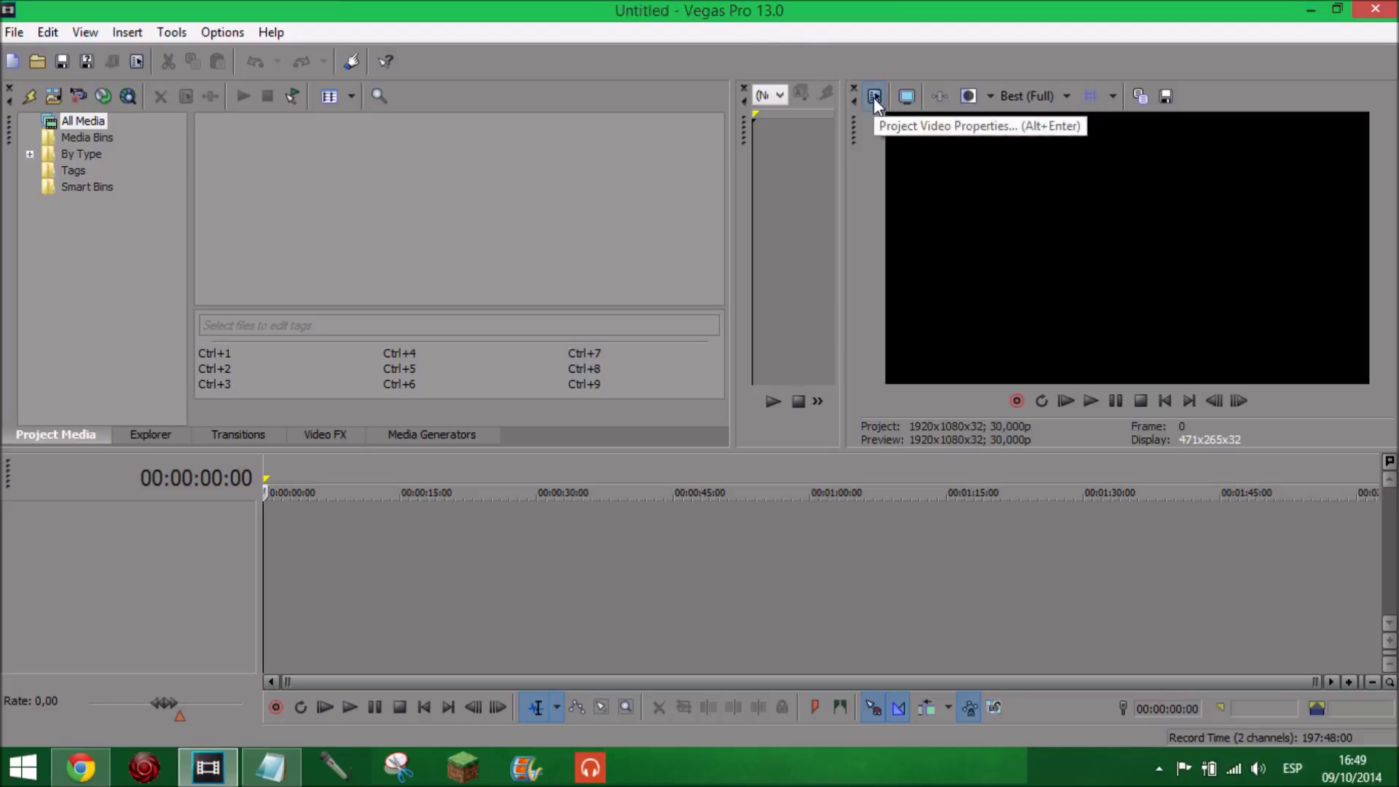
- Set the project video width to 2120 and height to 350, then apply and confirm
click(873, 97)
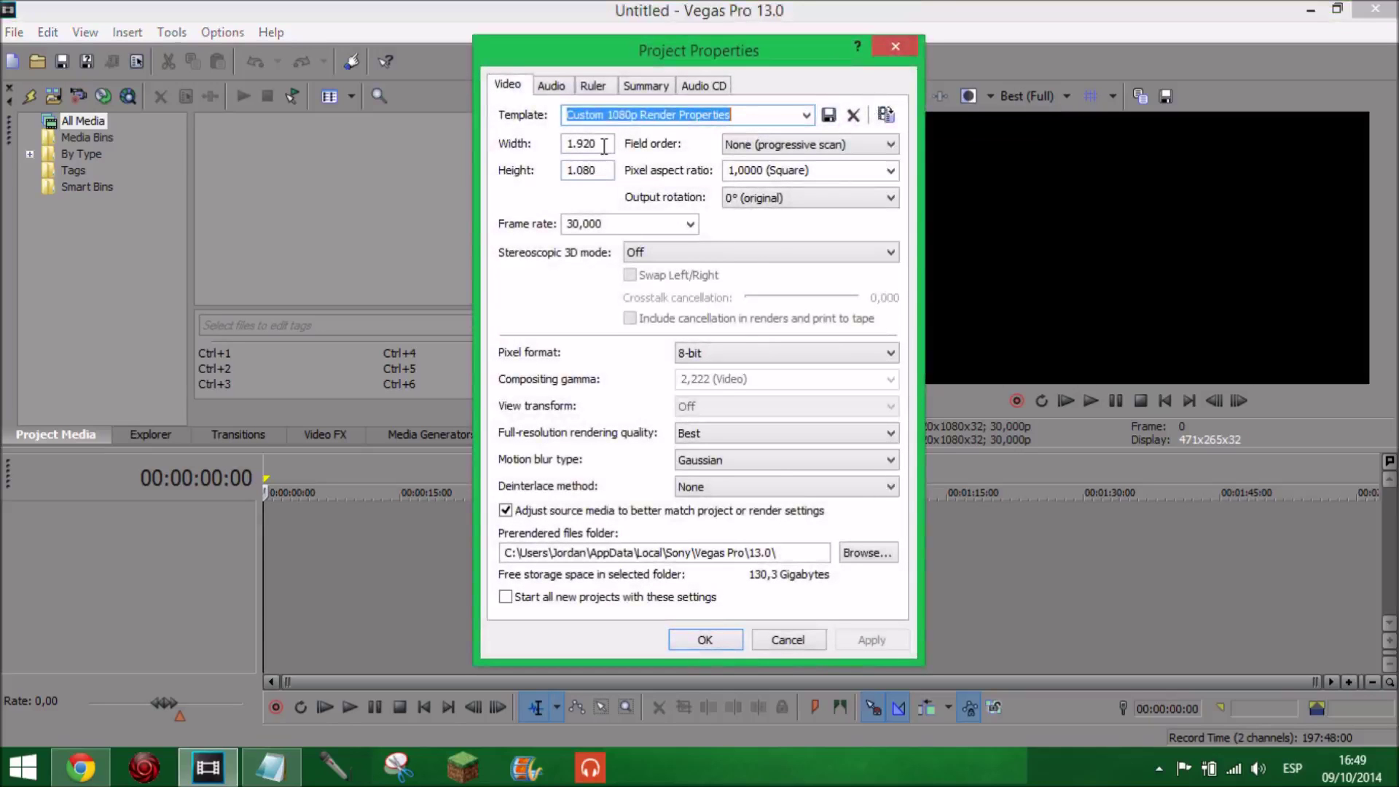
click(599, 144)
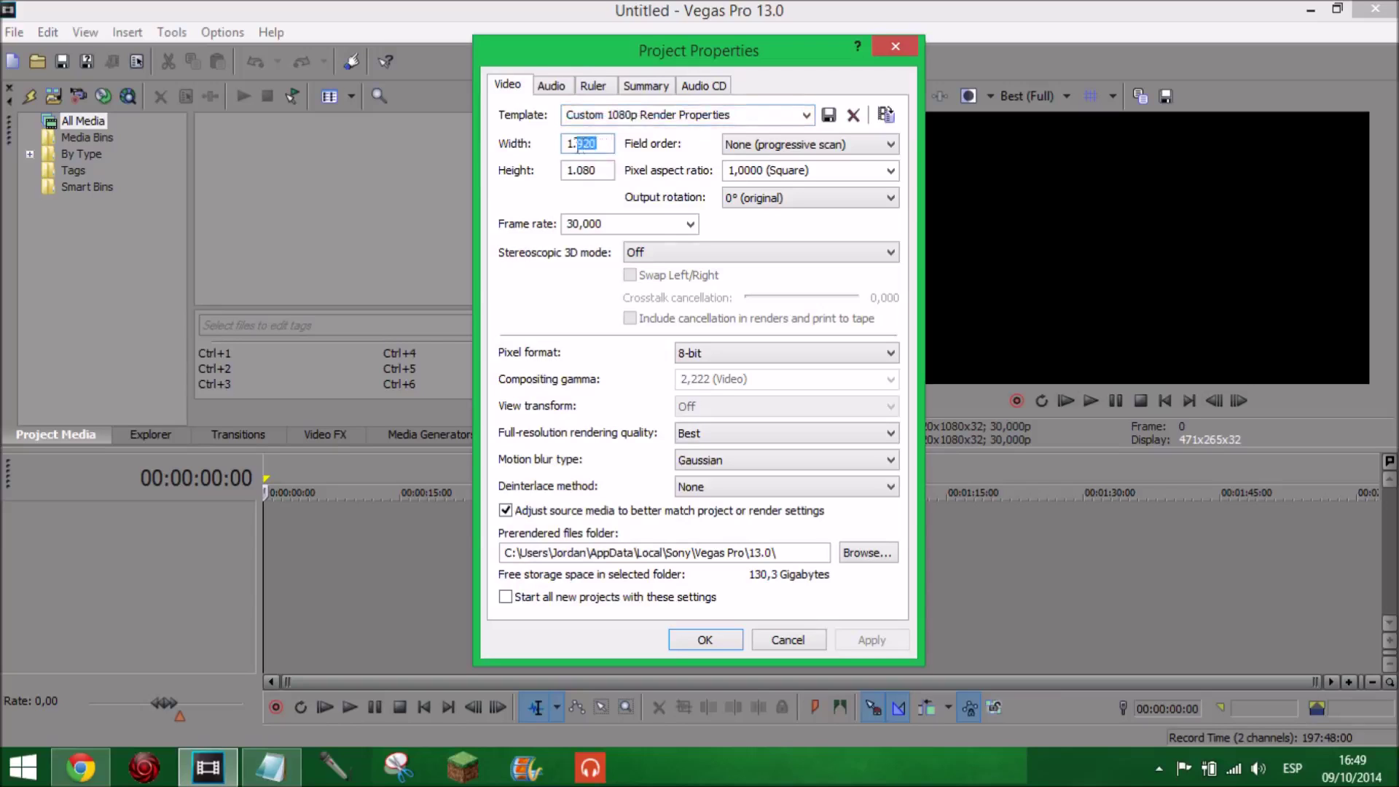
text(8)
key(Tab)
key(BackSpace)
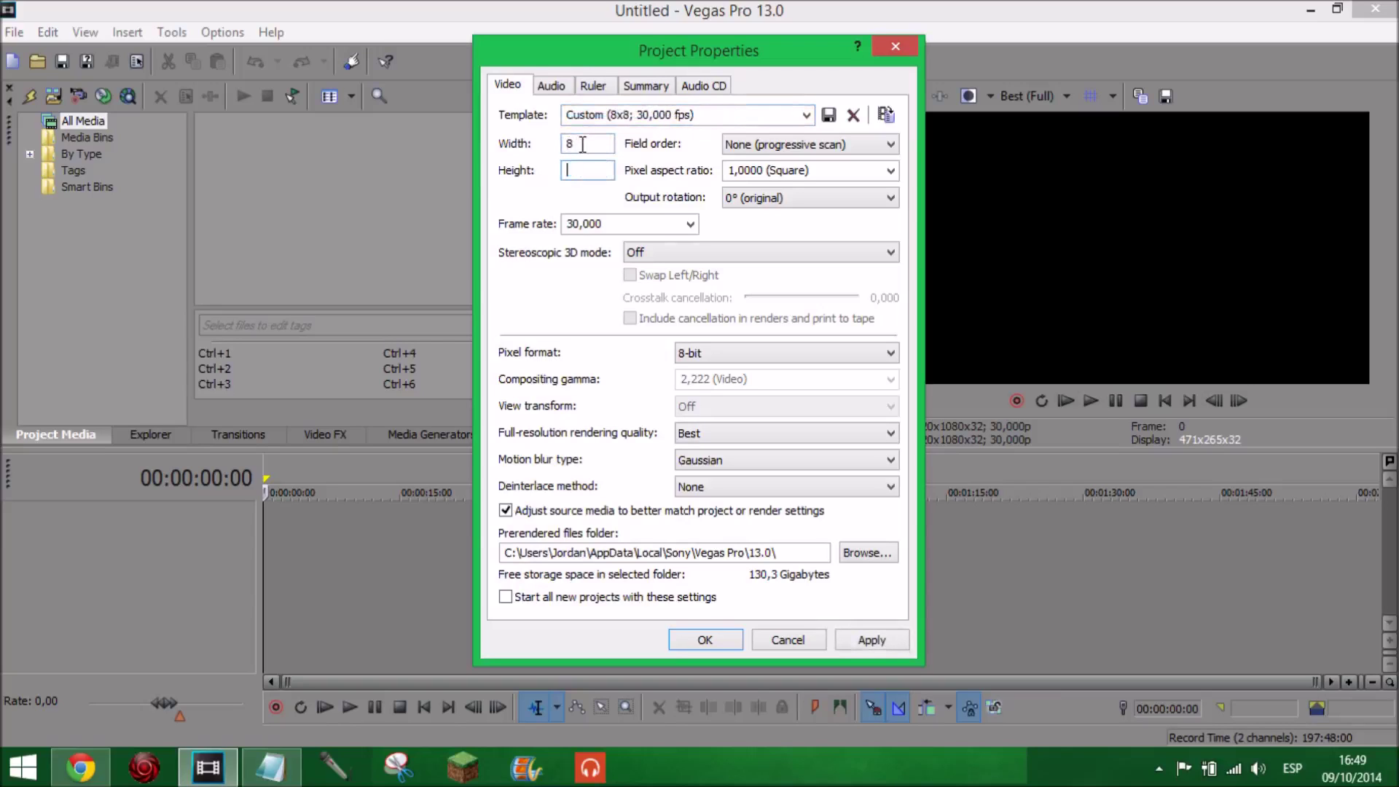
click(263, 768)
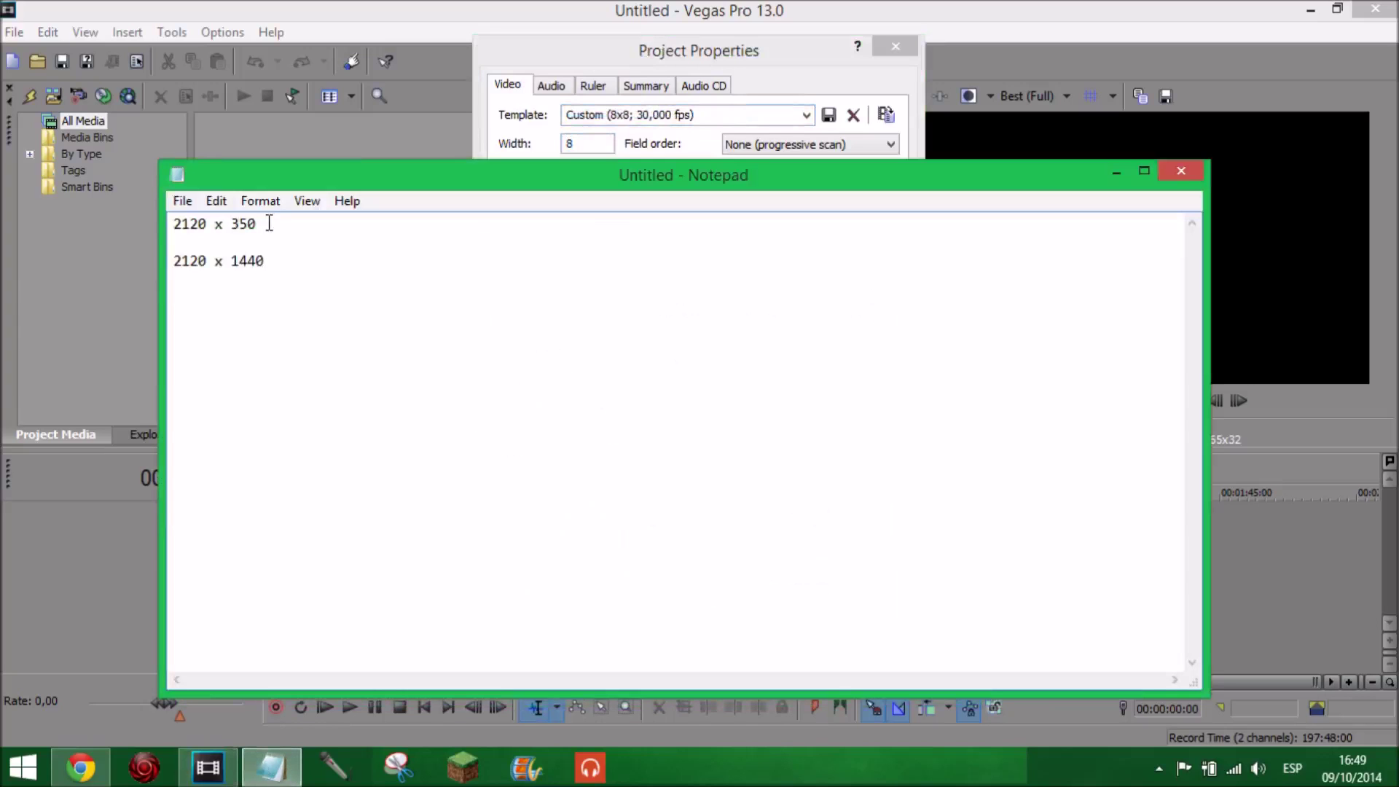
click(271, 767)
key(shift+Tab)
text(2120)
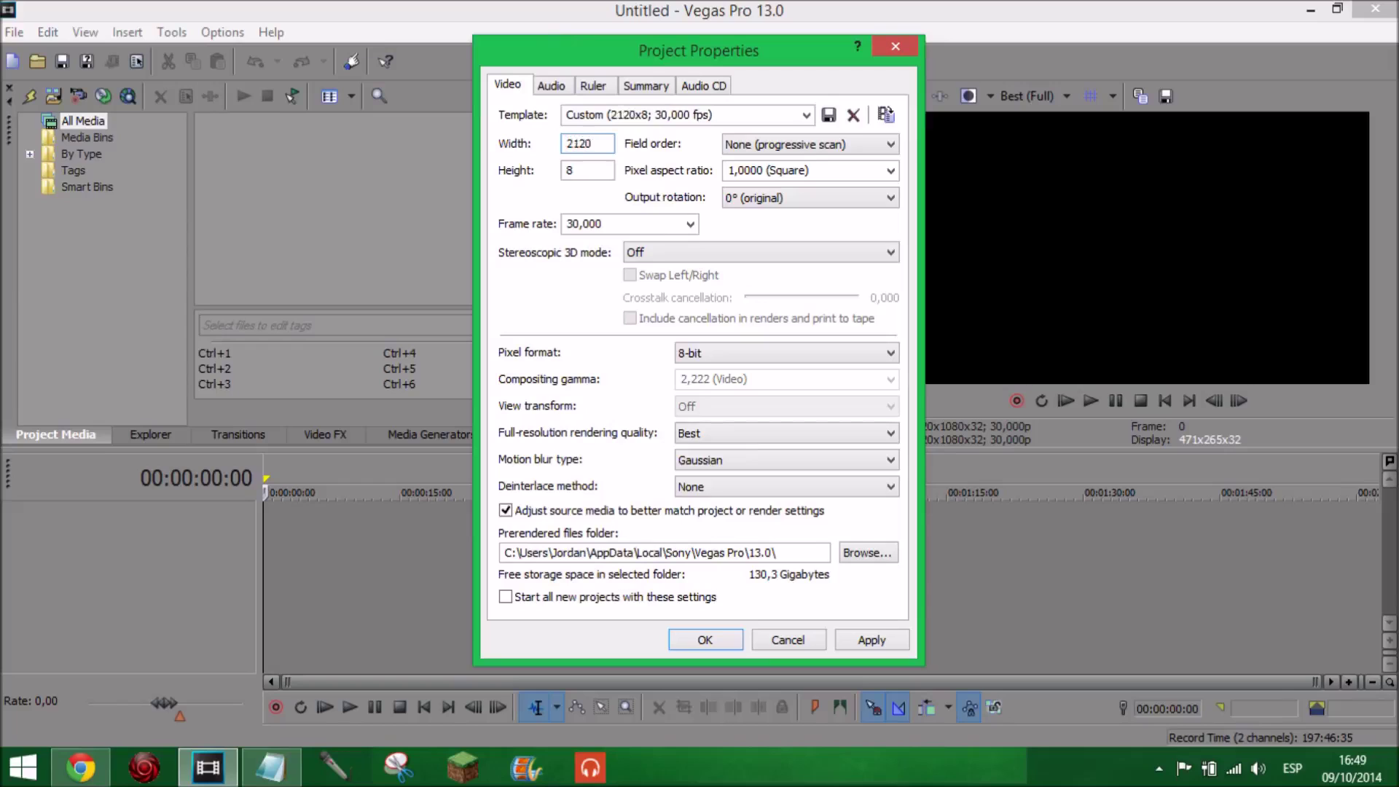
text(350)
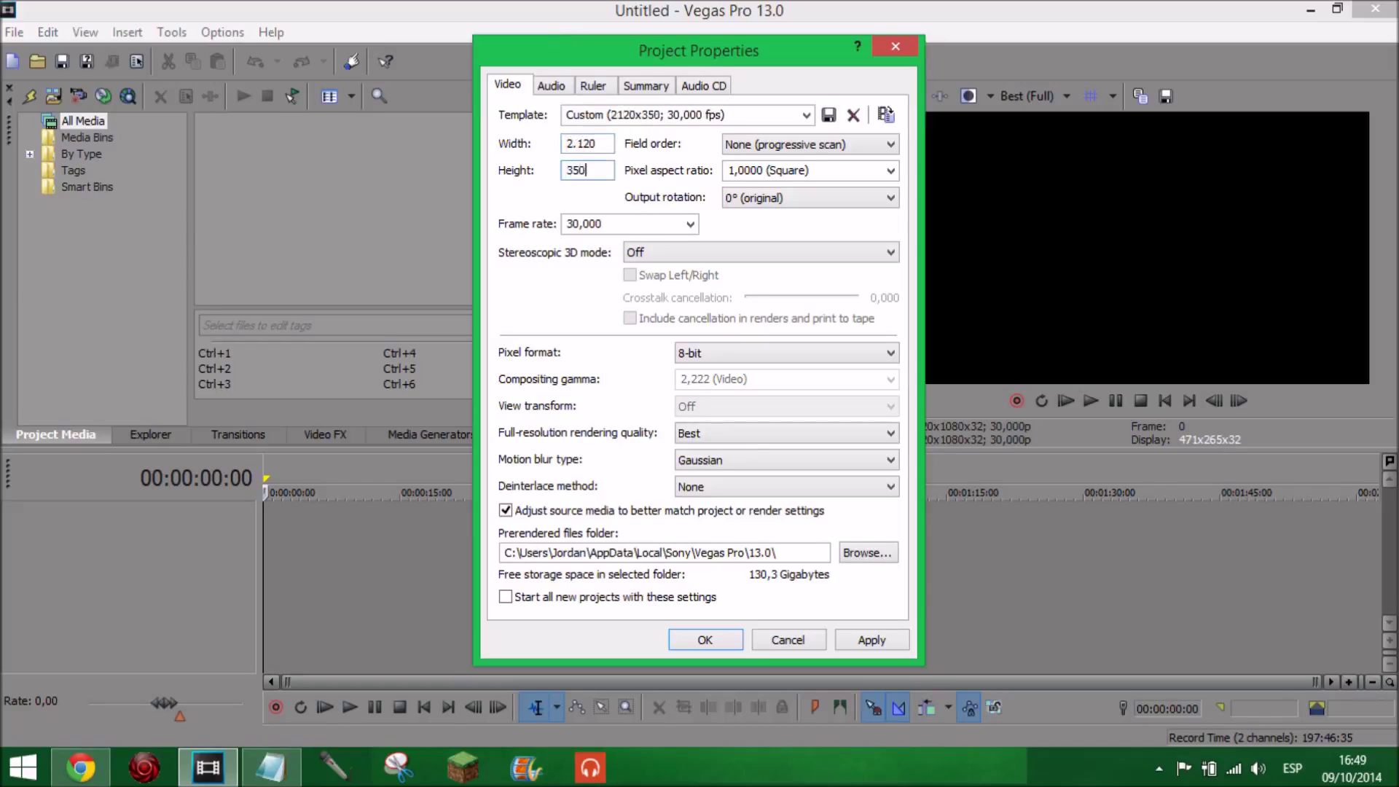
click(894, 643)
click(706, 639)
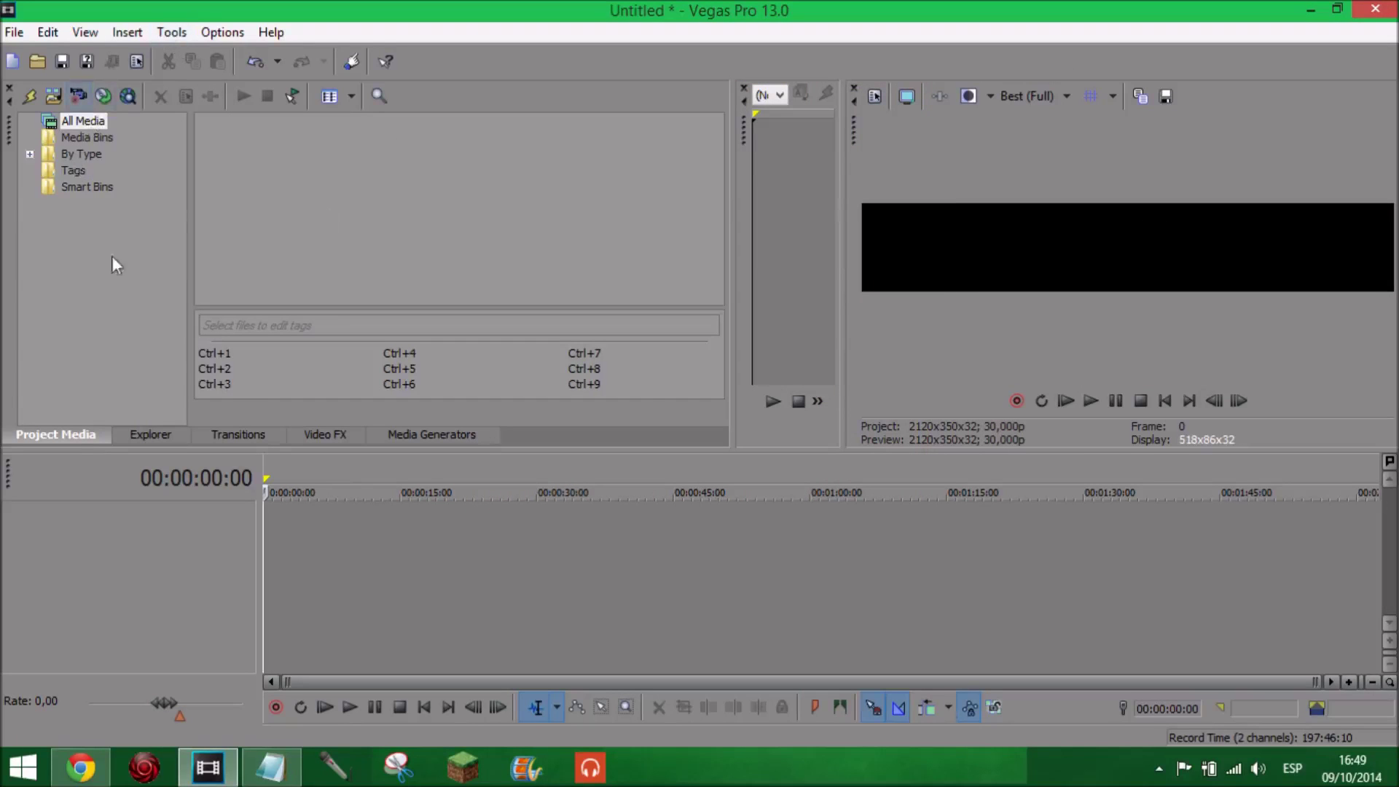
- Show the Solid Color presets under Media Generators, then switch to Chrome
click(420, 434)
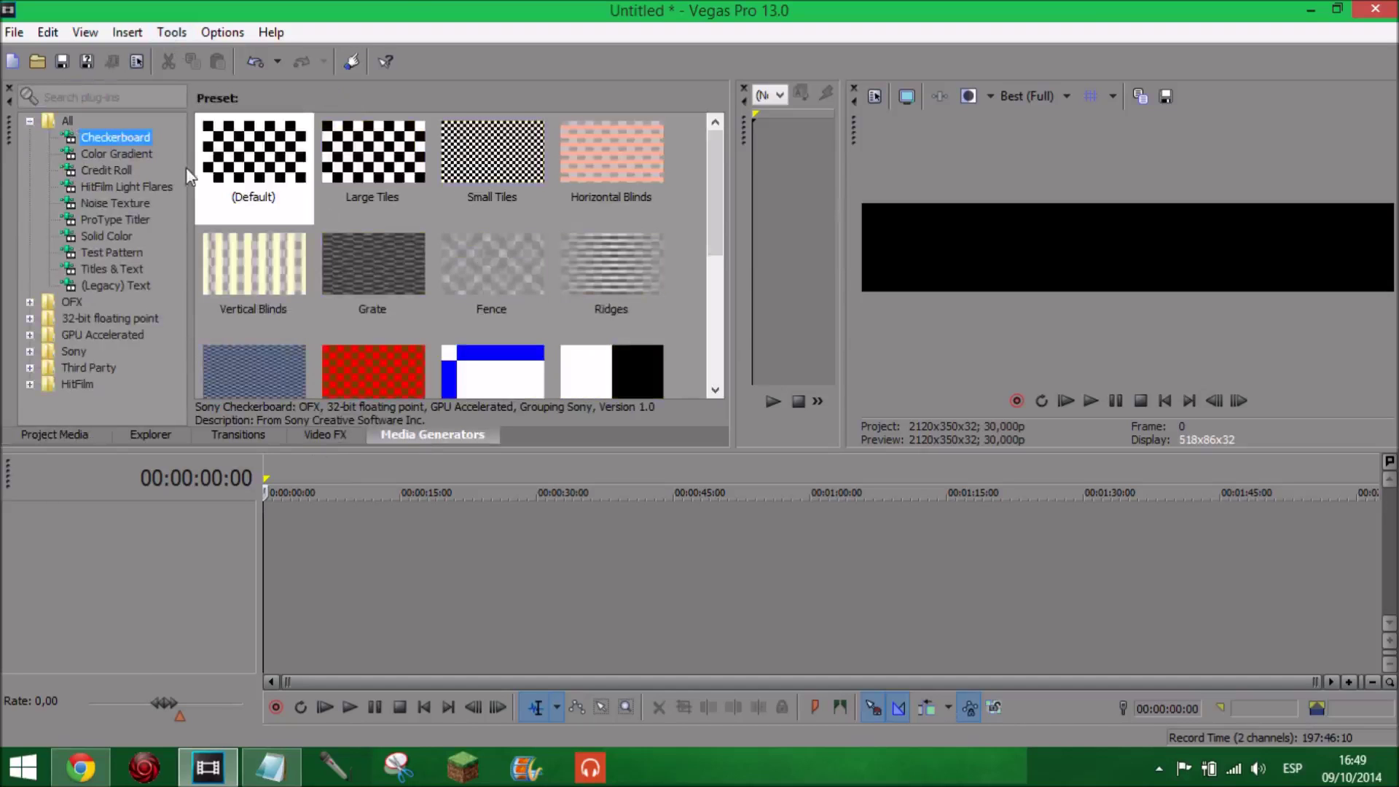
click(111, 236)
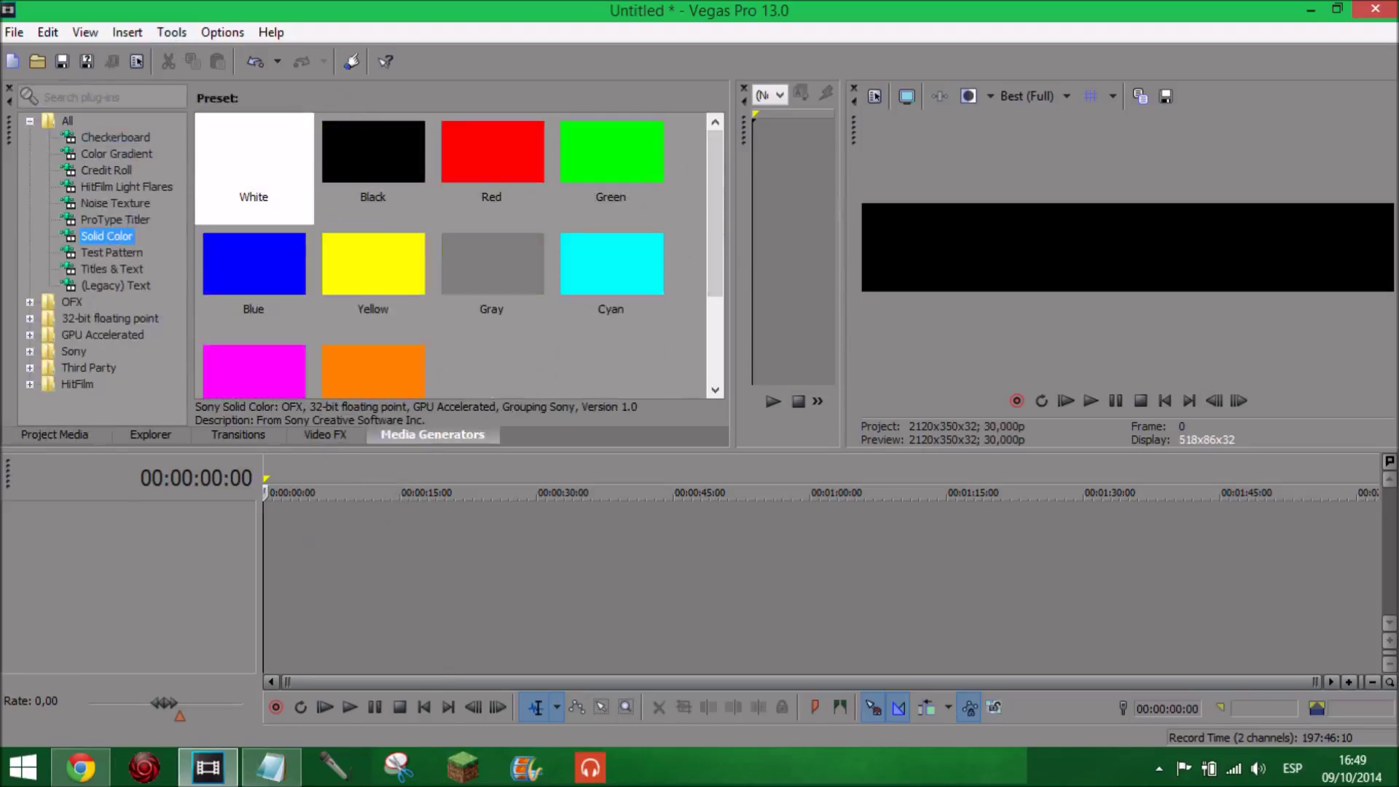
click(99, 777)
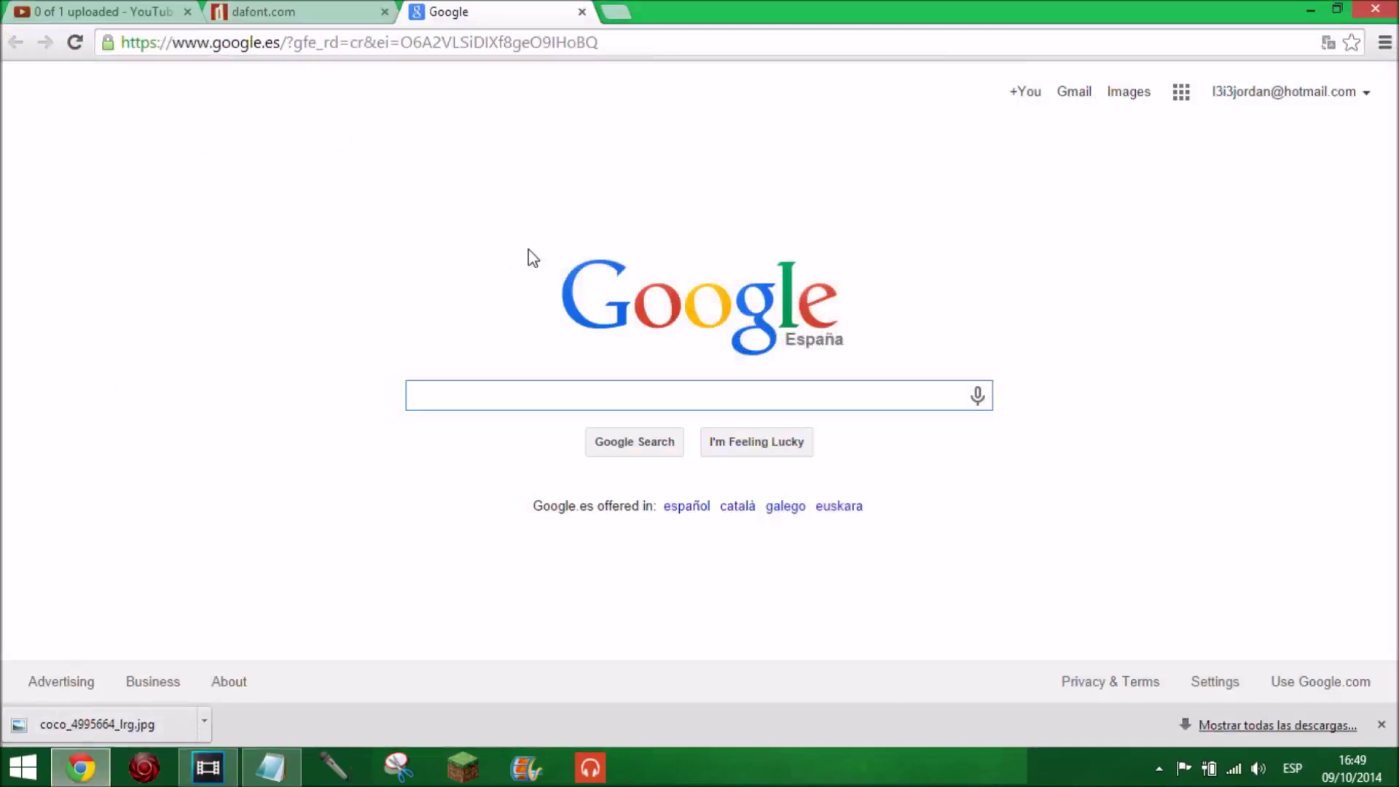
- Search Google for blue stripe wallpaper and preview the diagonal blue stripe image
text(Blue s)
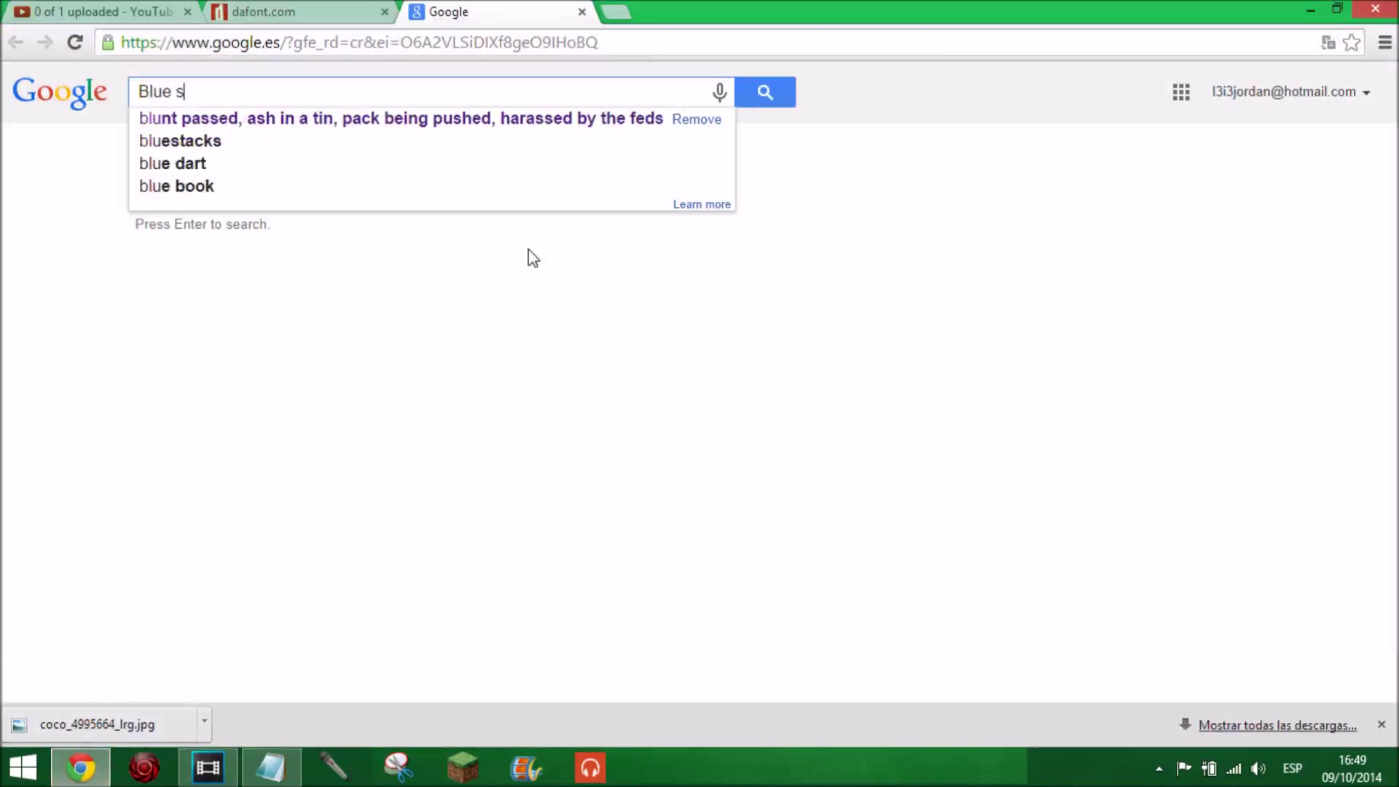
text(trpie)
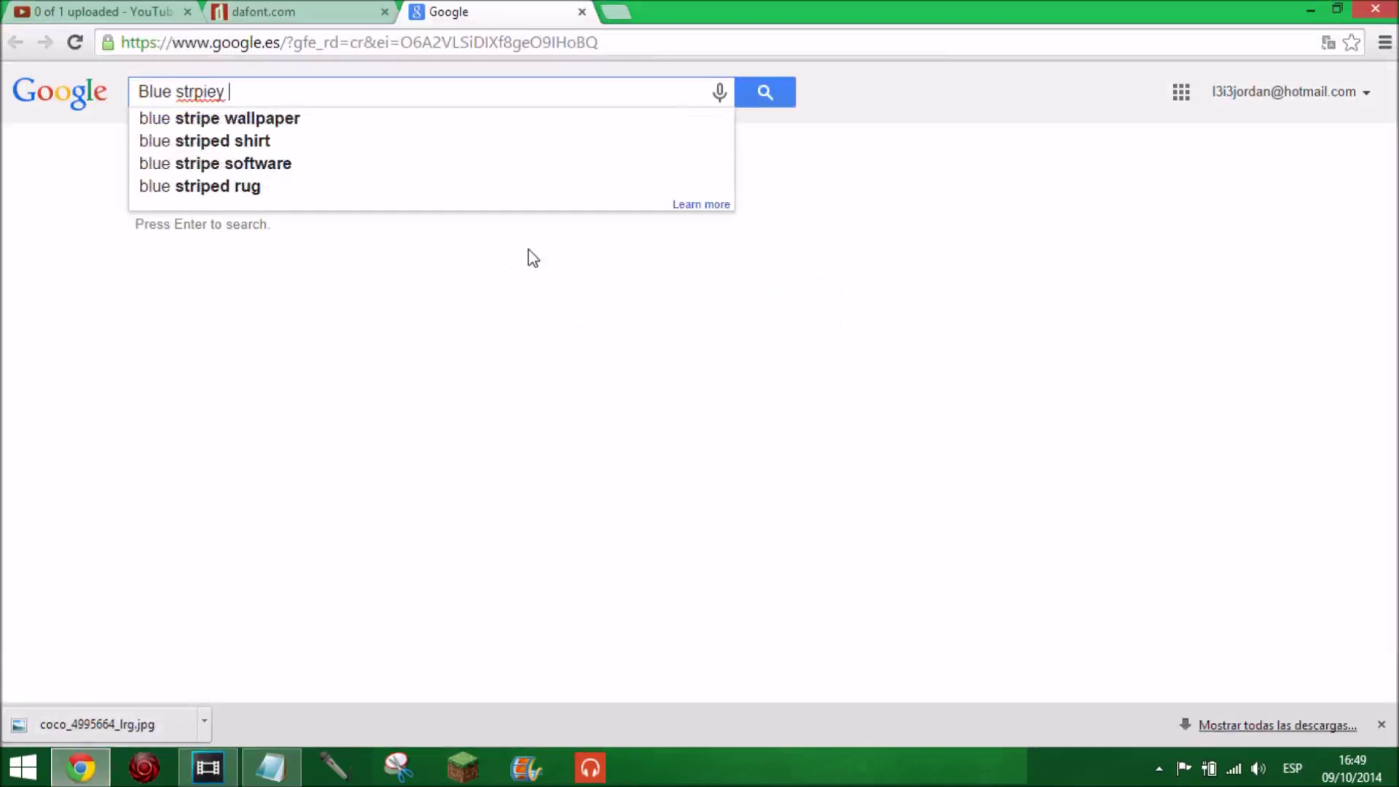
text(y)
key(Down)
key(Return)
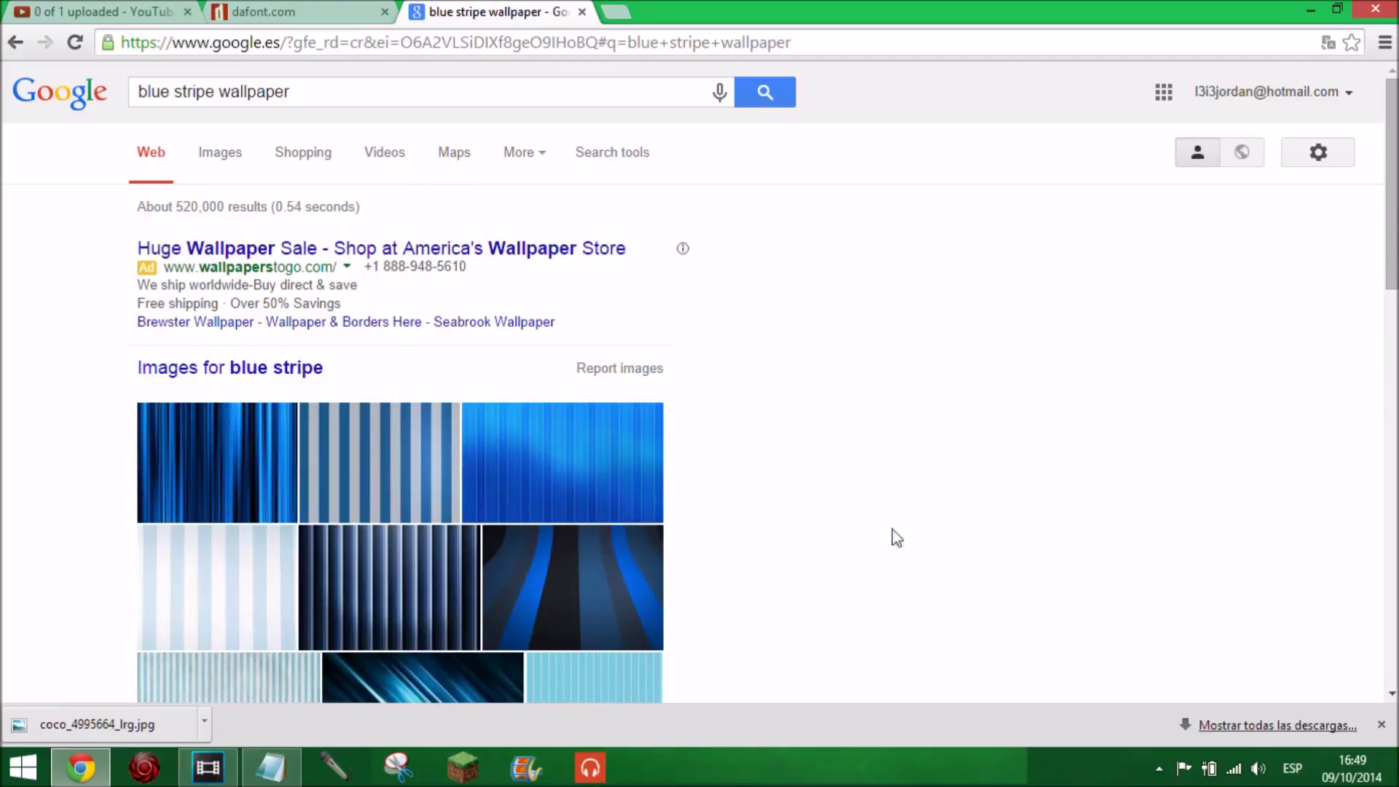
scroll(587, 503, down, 1)
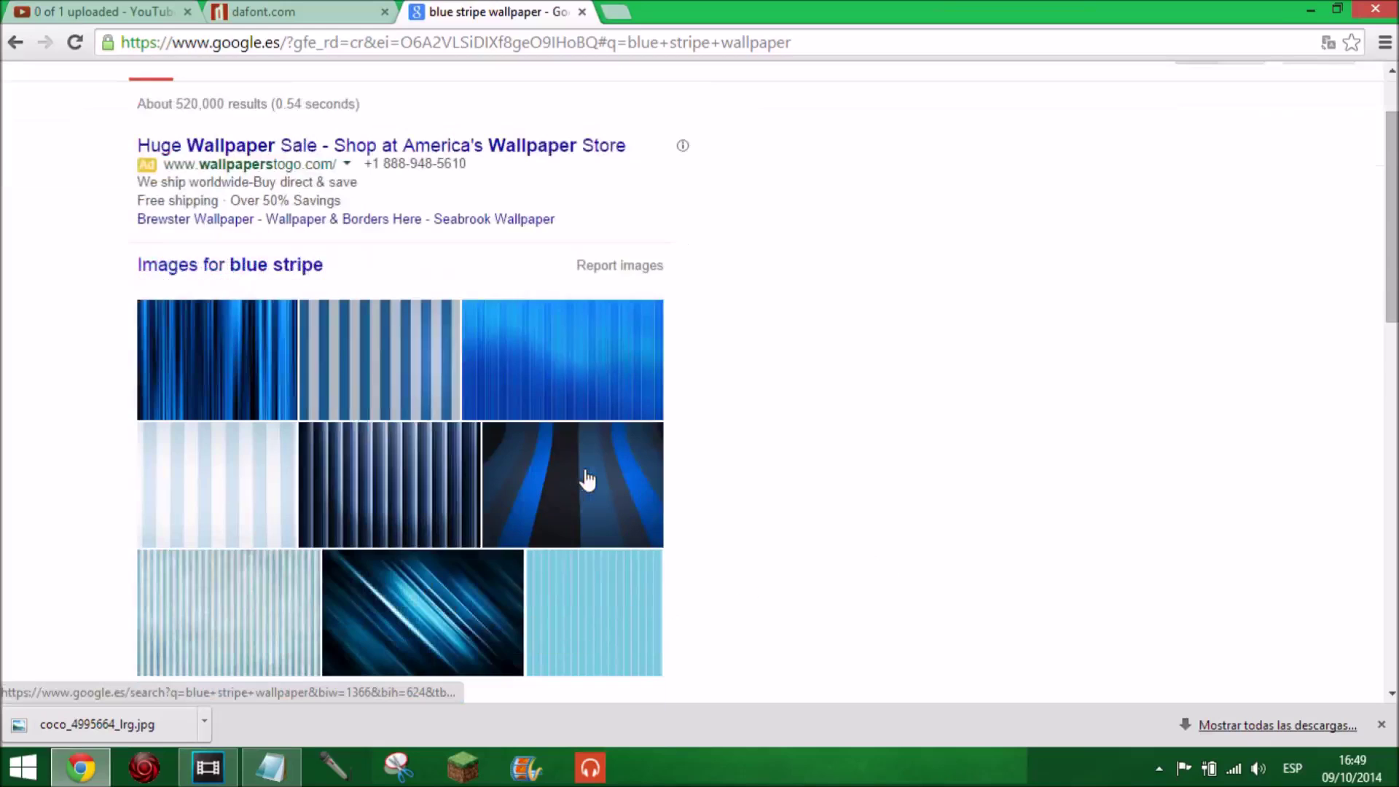
click(470, 622)
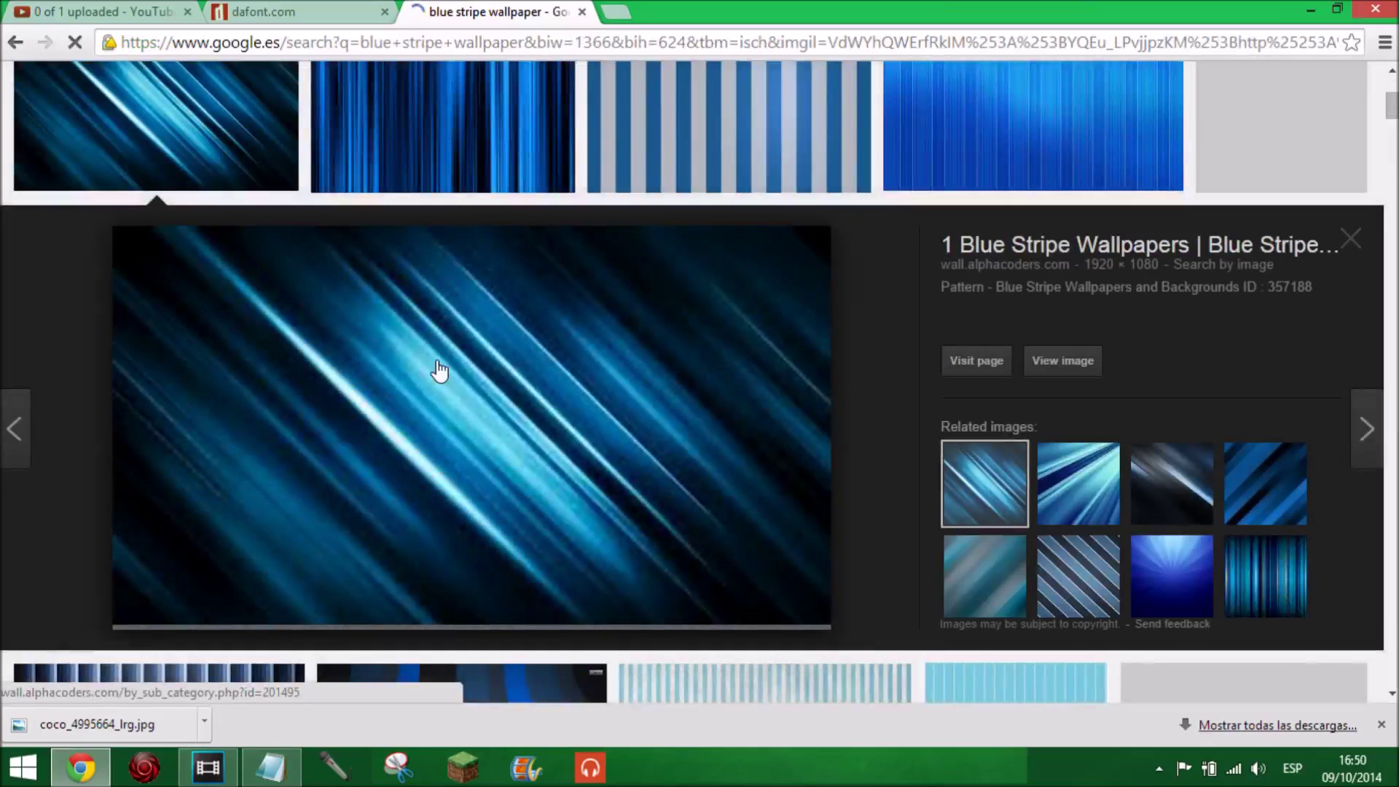
- Save the full-size image 357188.jpg to the Desktop
right_click(453, 435)
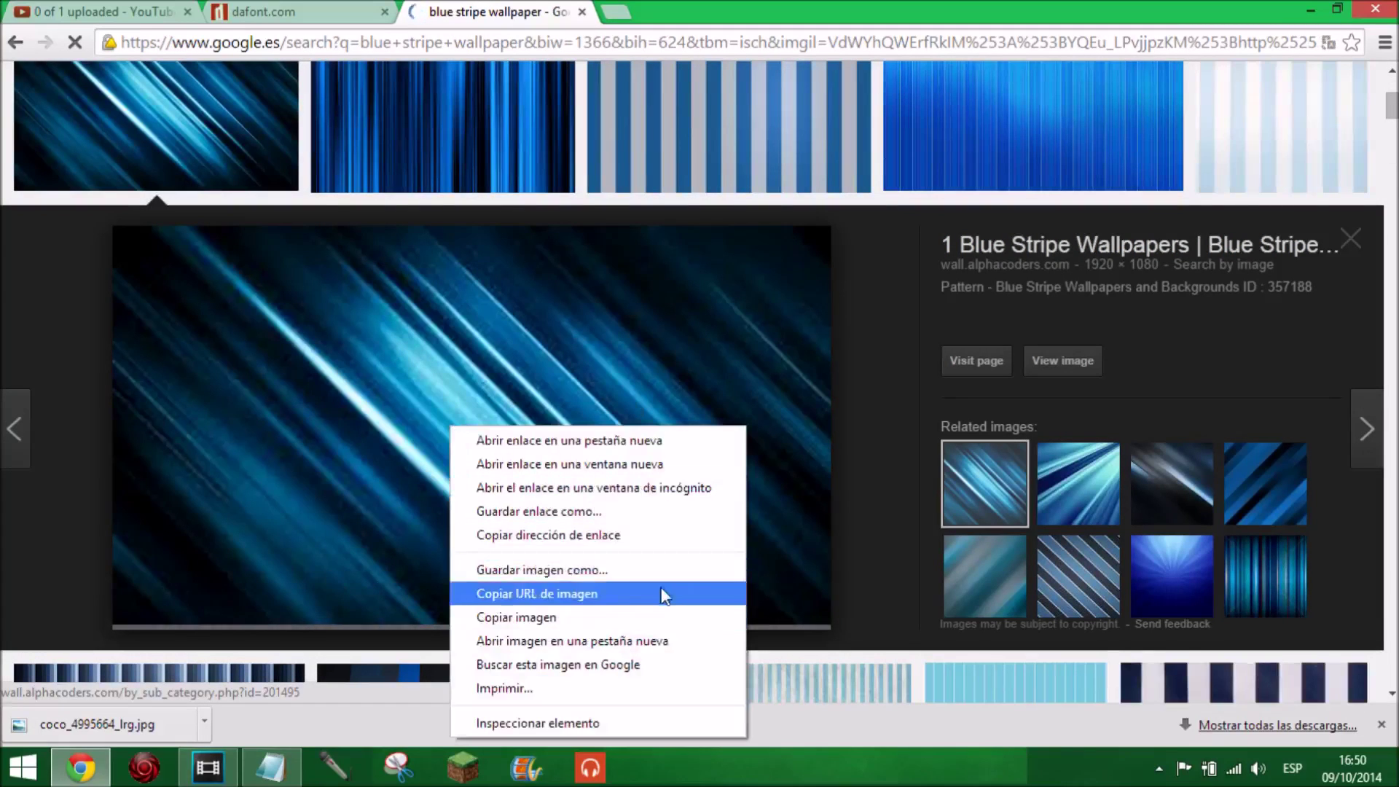
click(366, 549)
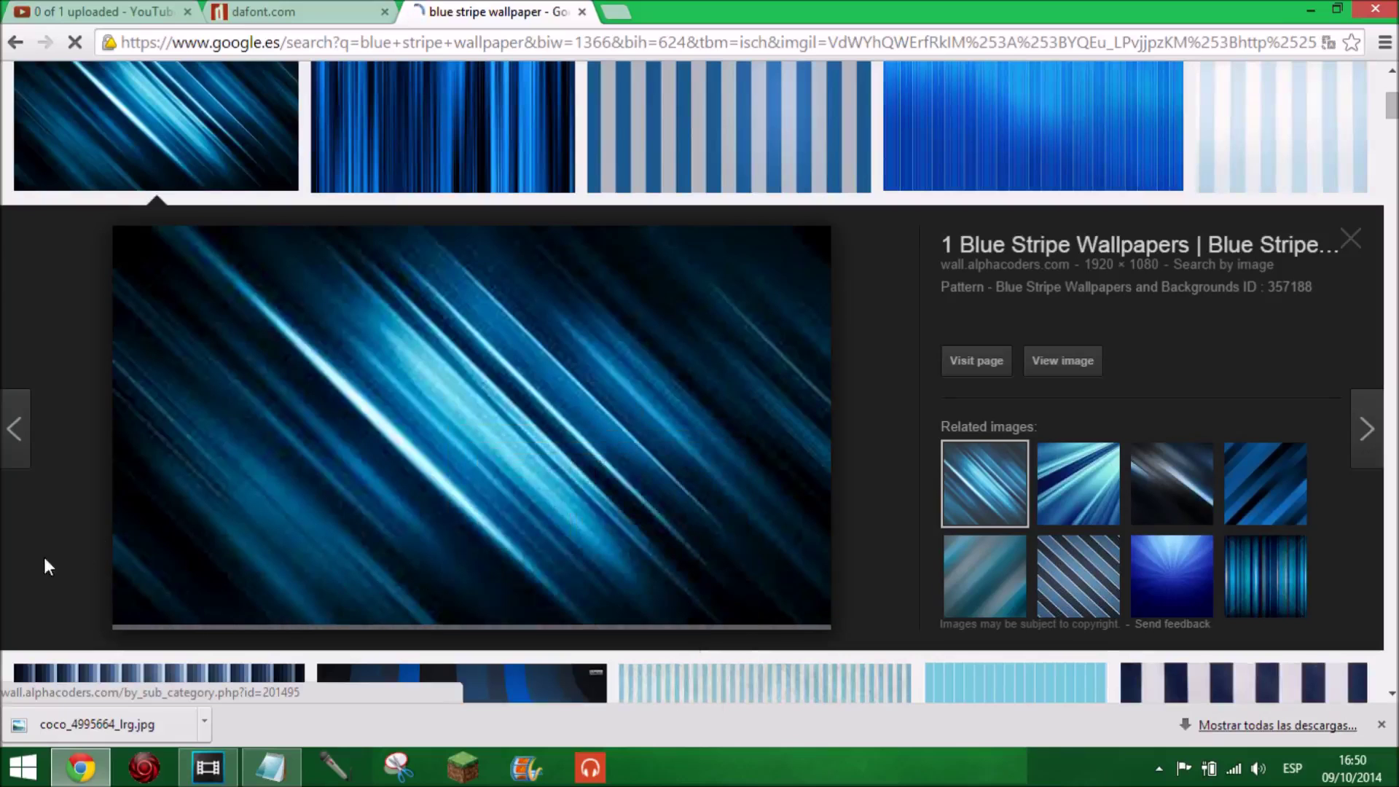
click(1089, 366)
right_click(536, 321)
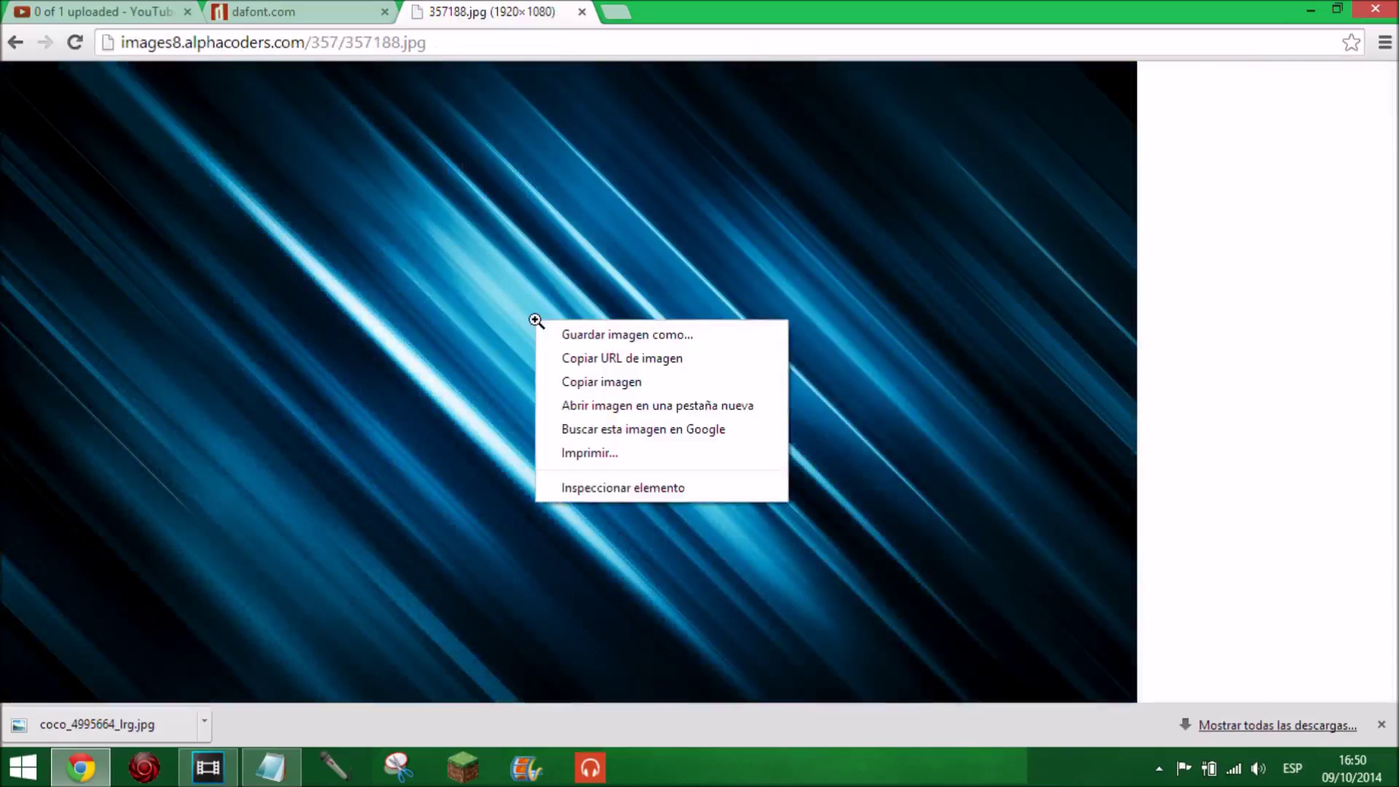
click(596, 336)
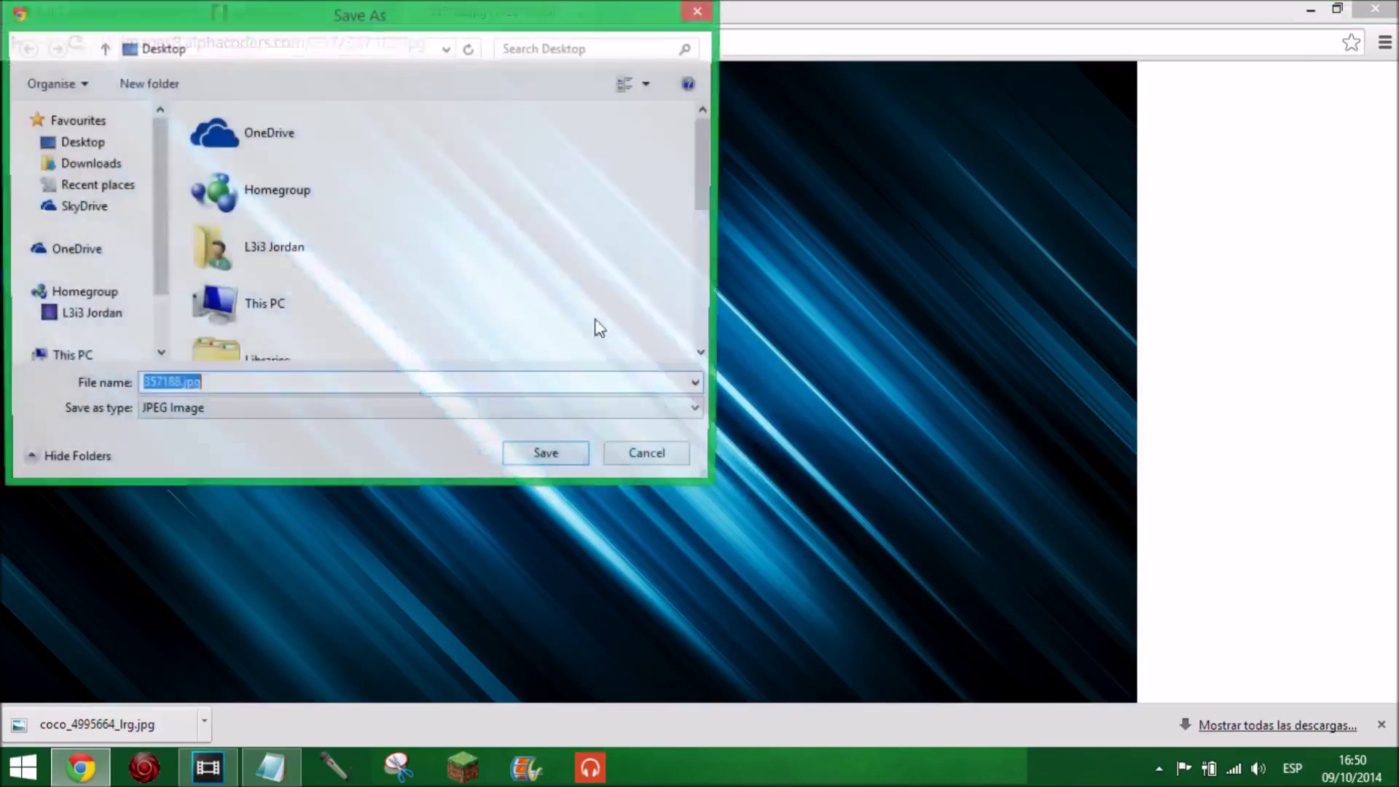
click(546, 460)
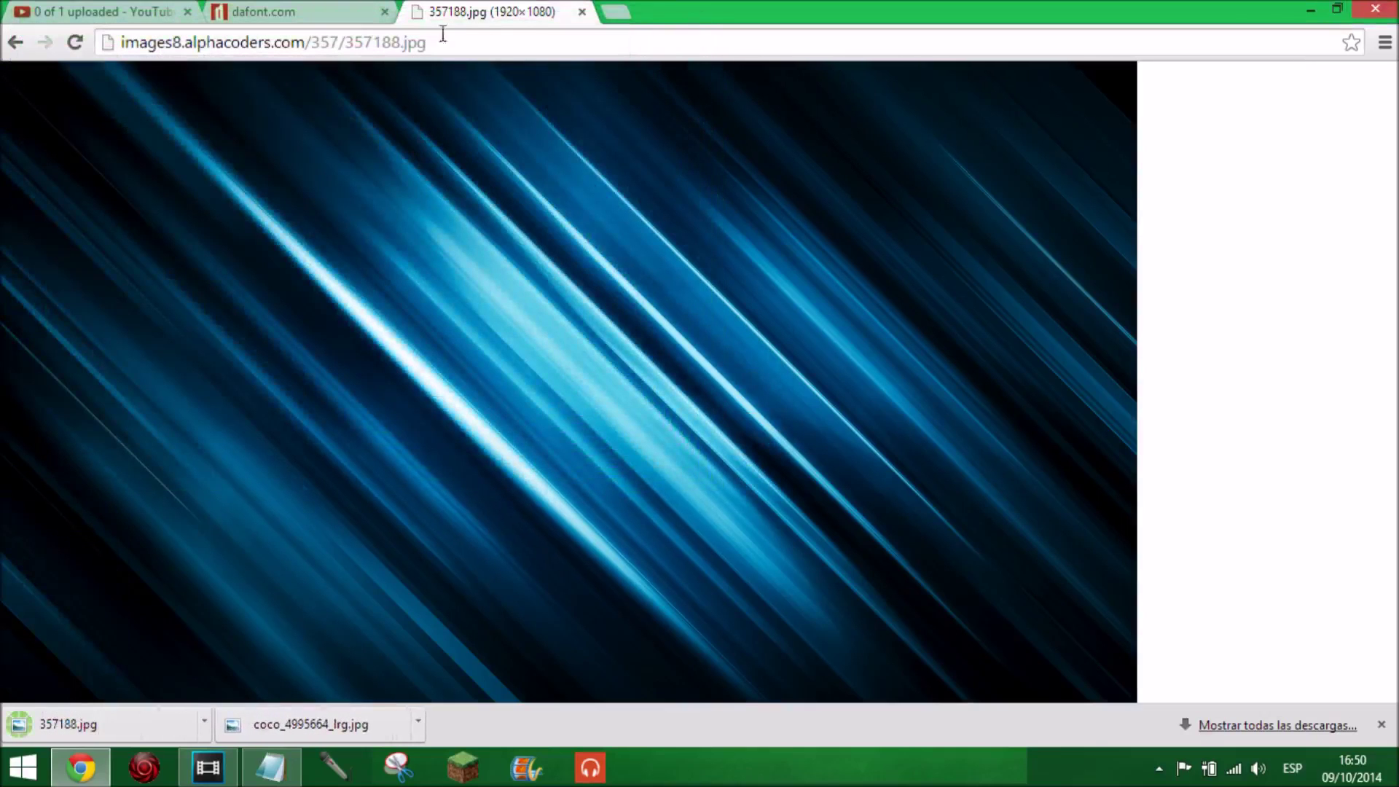
click(582, 12)
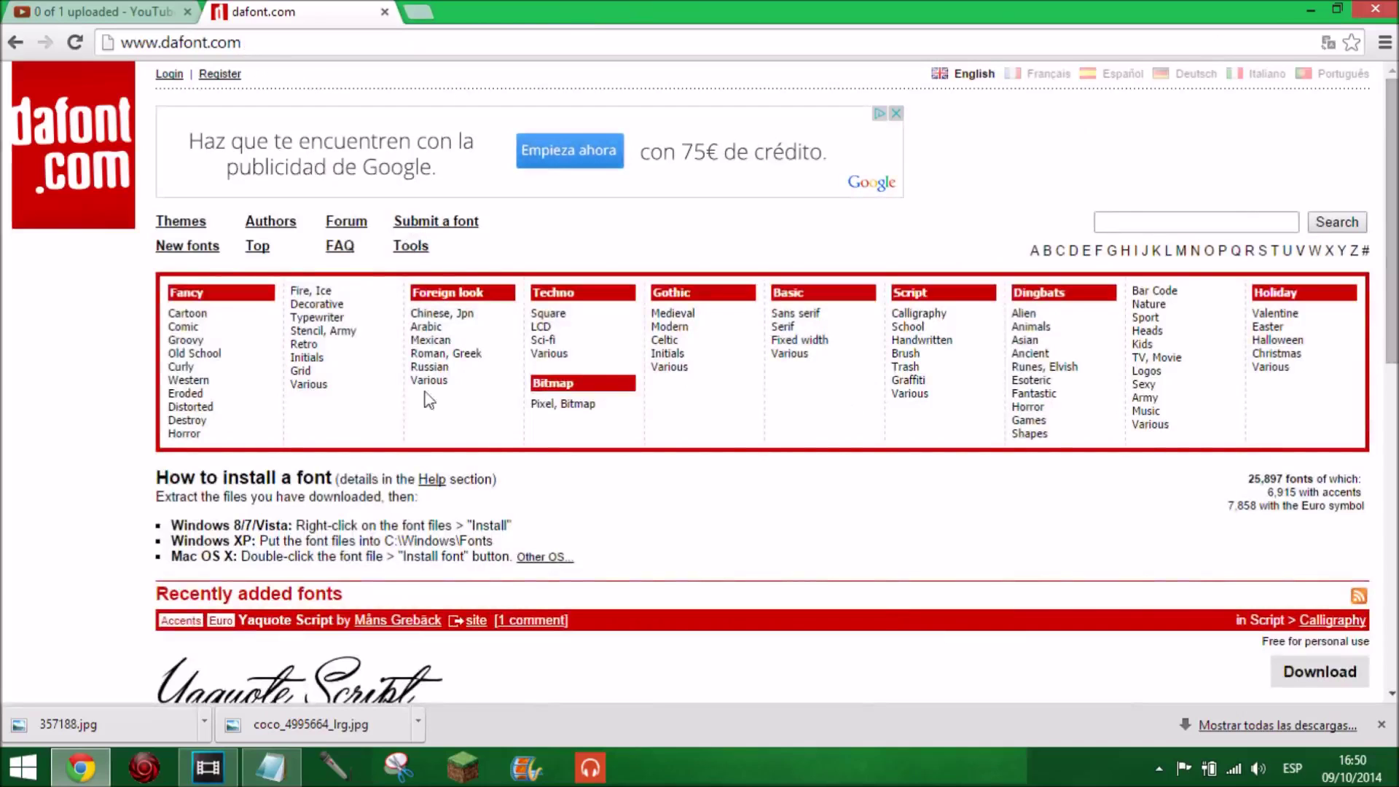
- Open the Old School font category under Fancy on dafont.com
scroll(240, 321, down, 4)
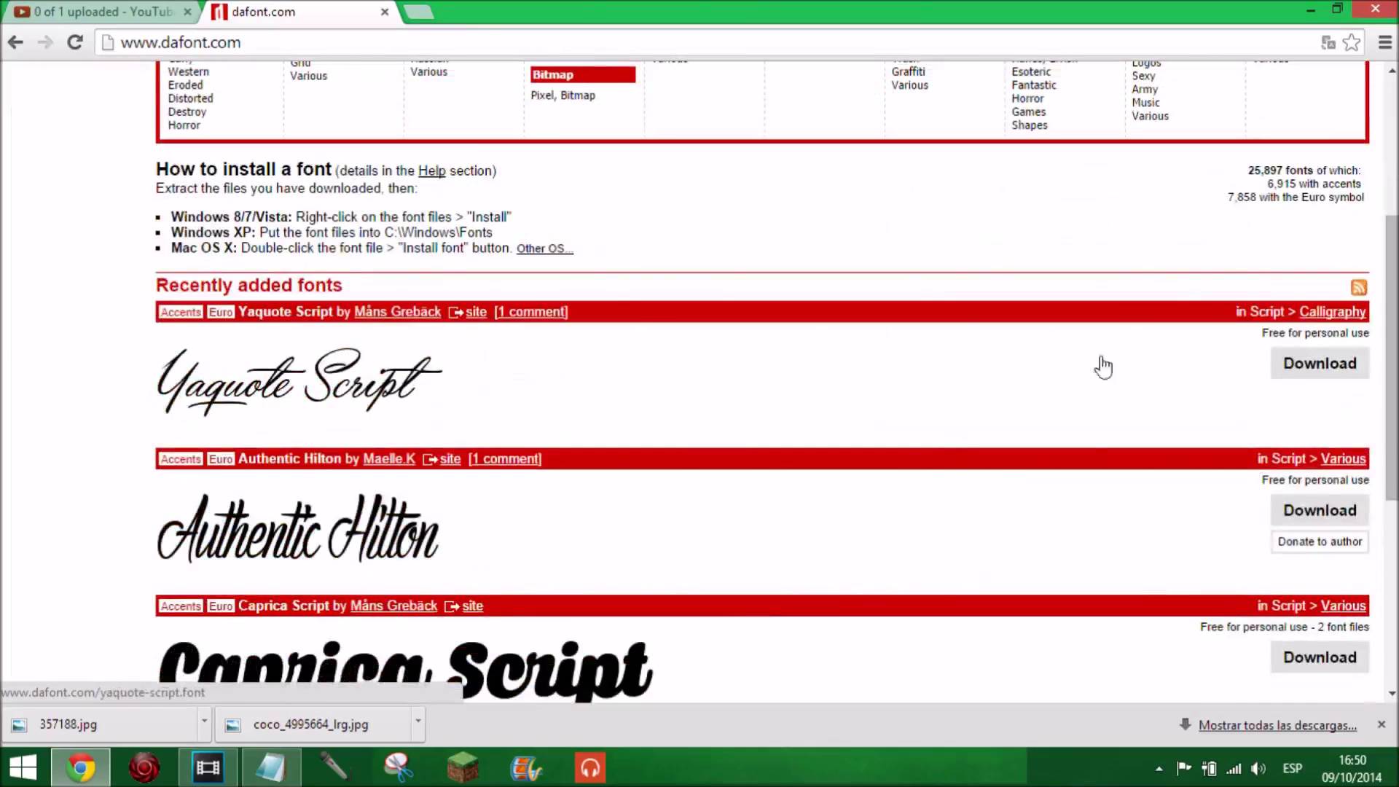
scroll(946, 325, up, 4)
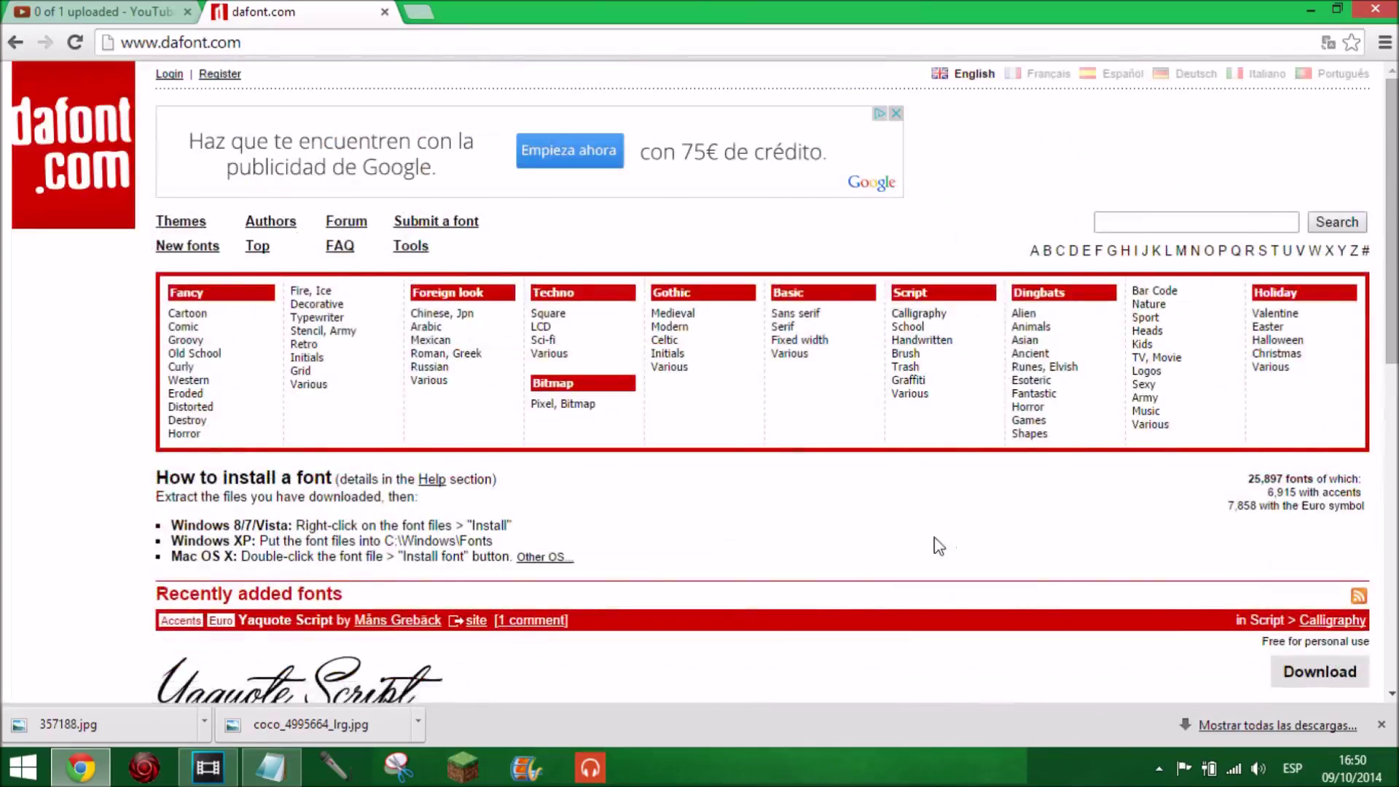
scroll(939, 546, down, 1)
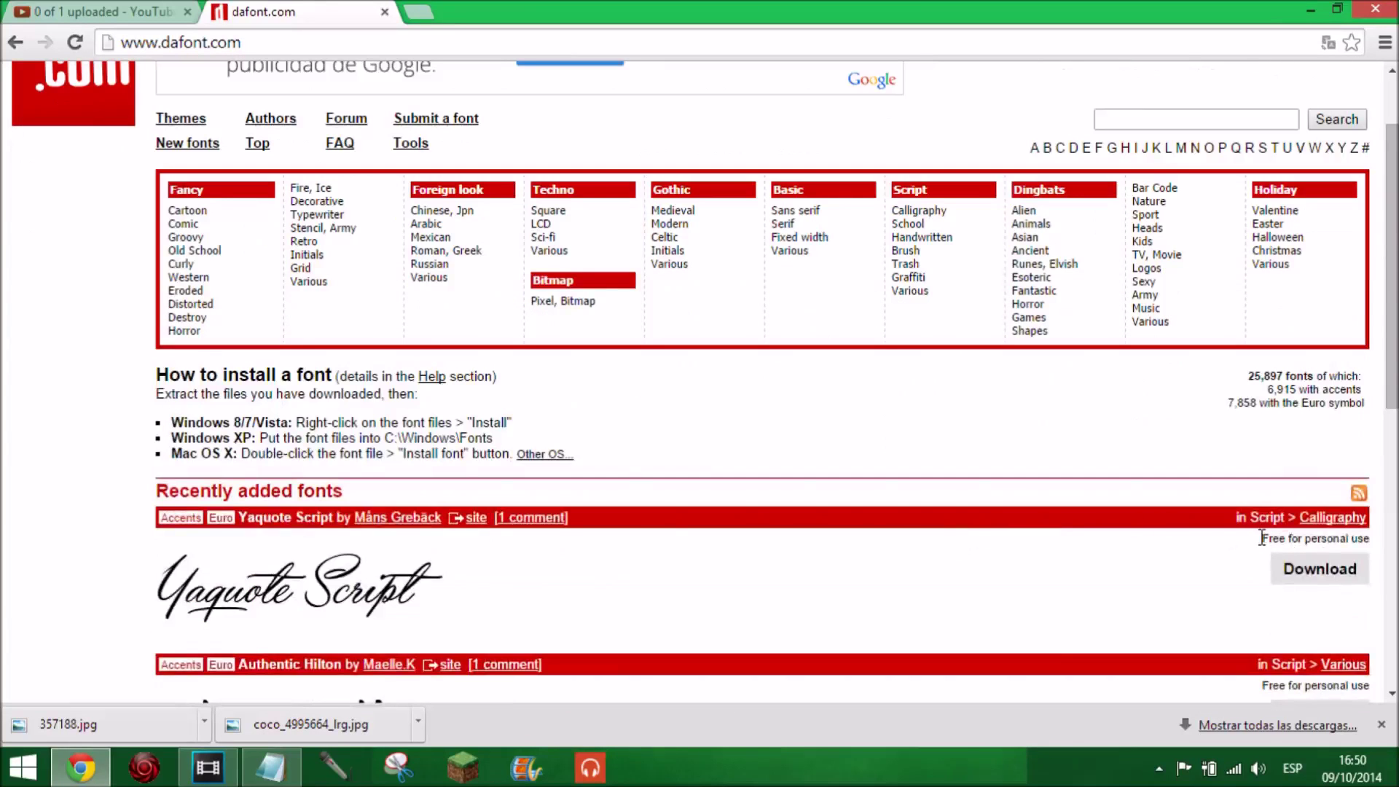
scroll(1299, 543, down, 2)
scroll(1294, 560, down, 1)
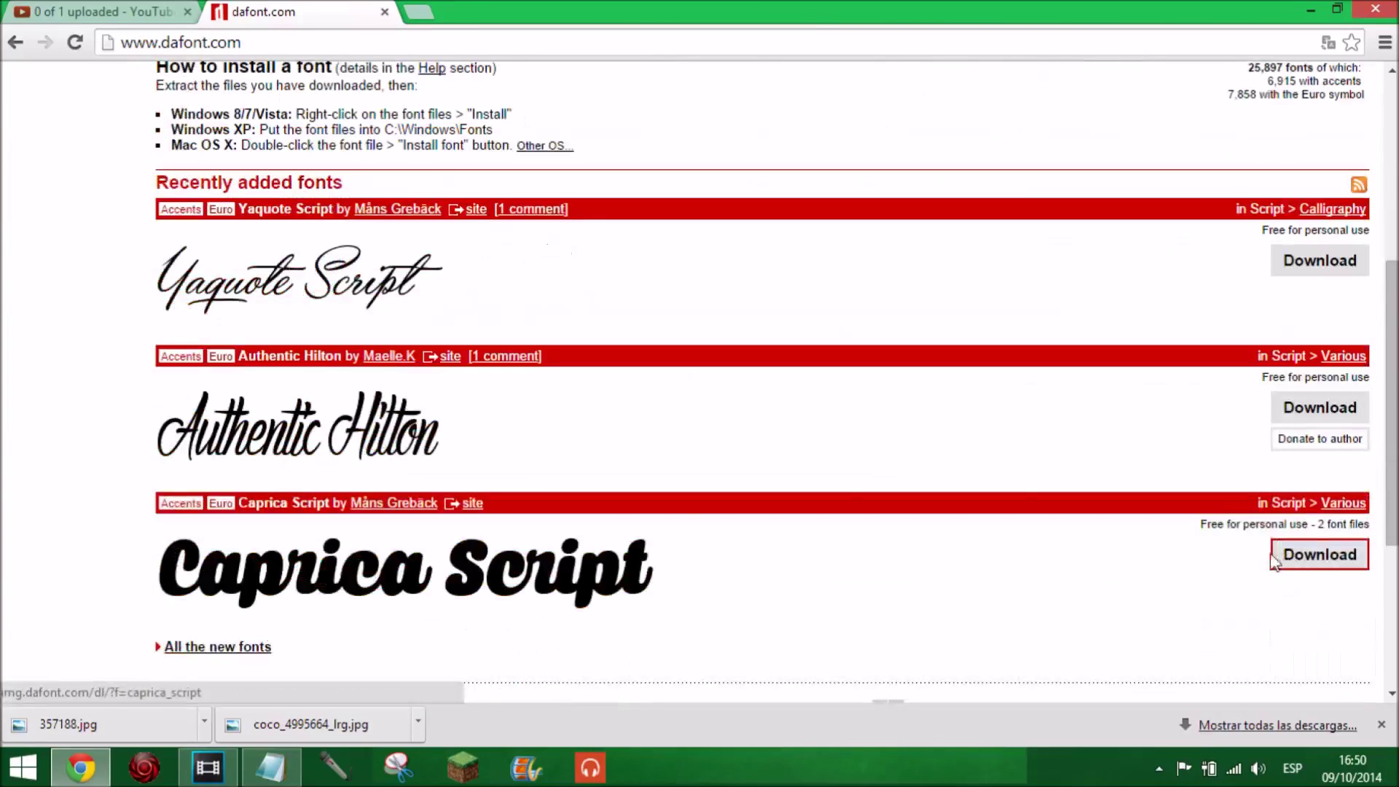
scroll(1096, 544, down, 2)
scroll(1024, 541, up, 6)
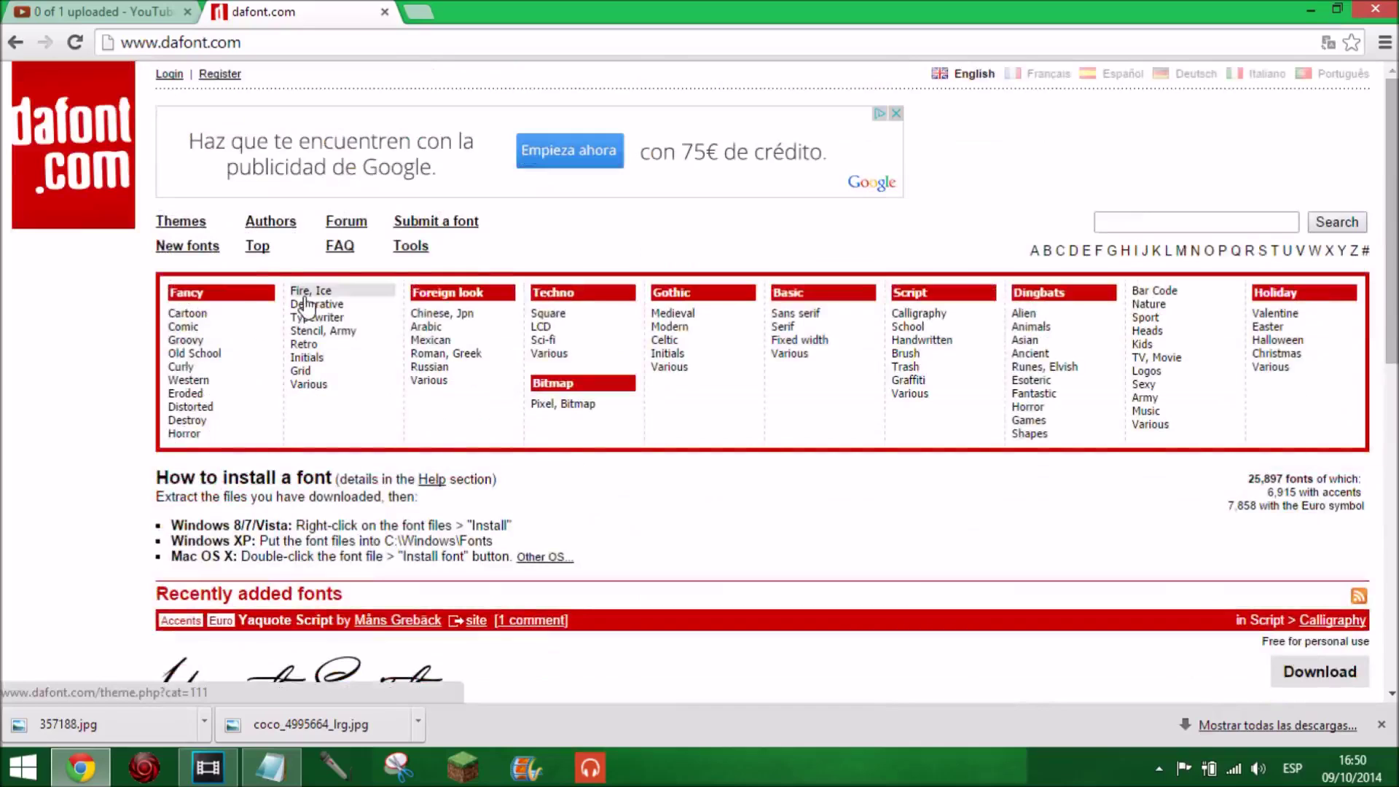
click(211, 355)
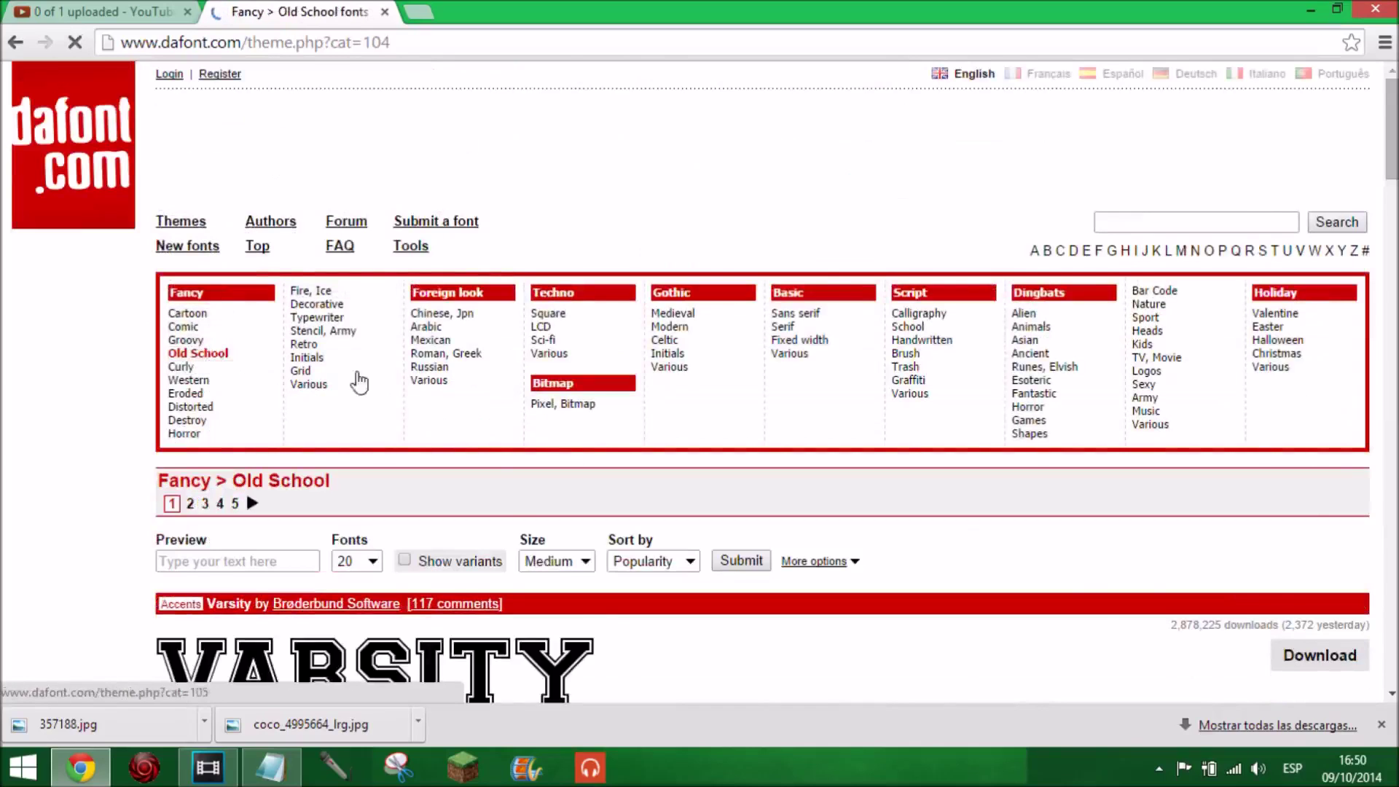
- Download the Varsity font as varsity_regular.zip and restore the browser window to a smaller size
scroll(556, 447, down, 1)
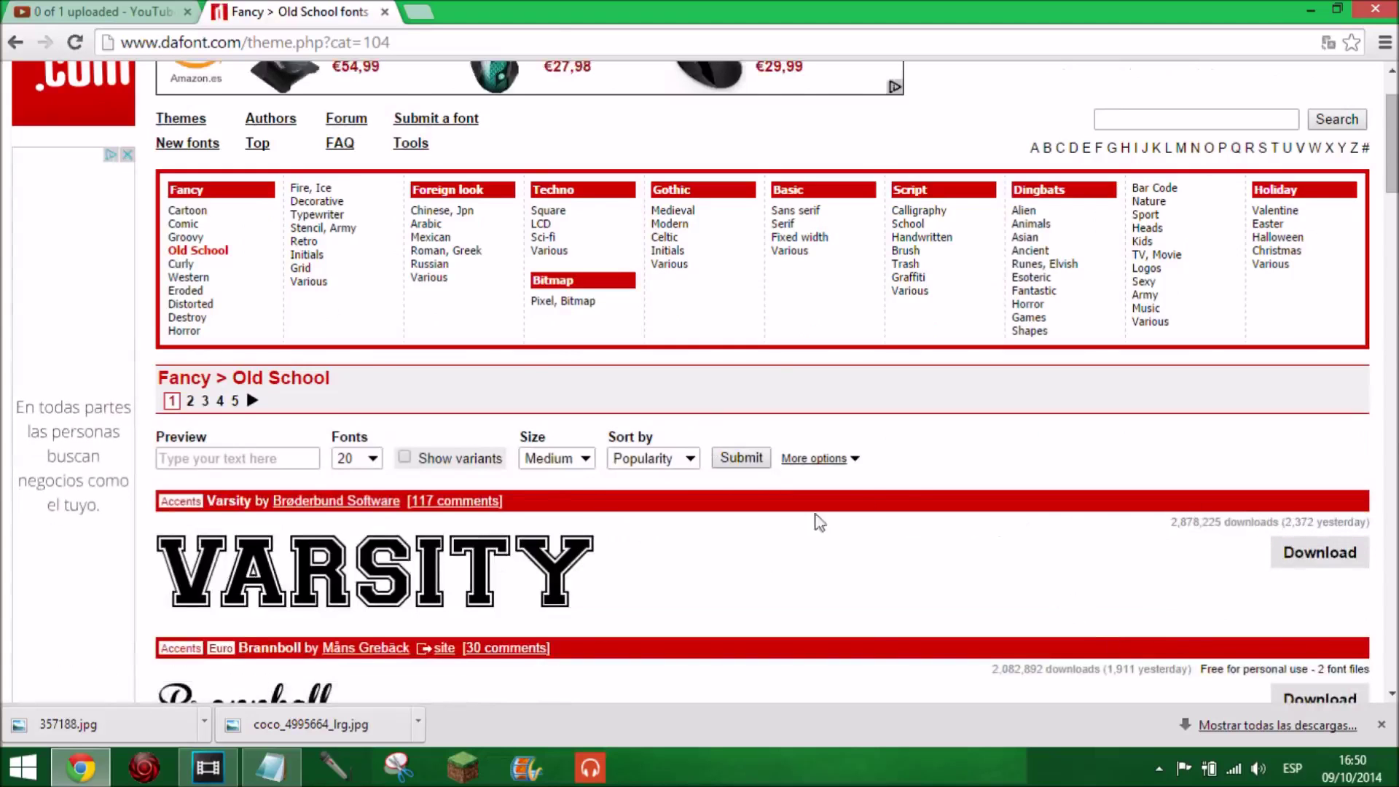
scroll(774, 497, down, 3)
scroll(1261, 510, down, 1)
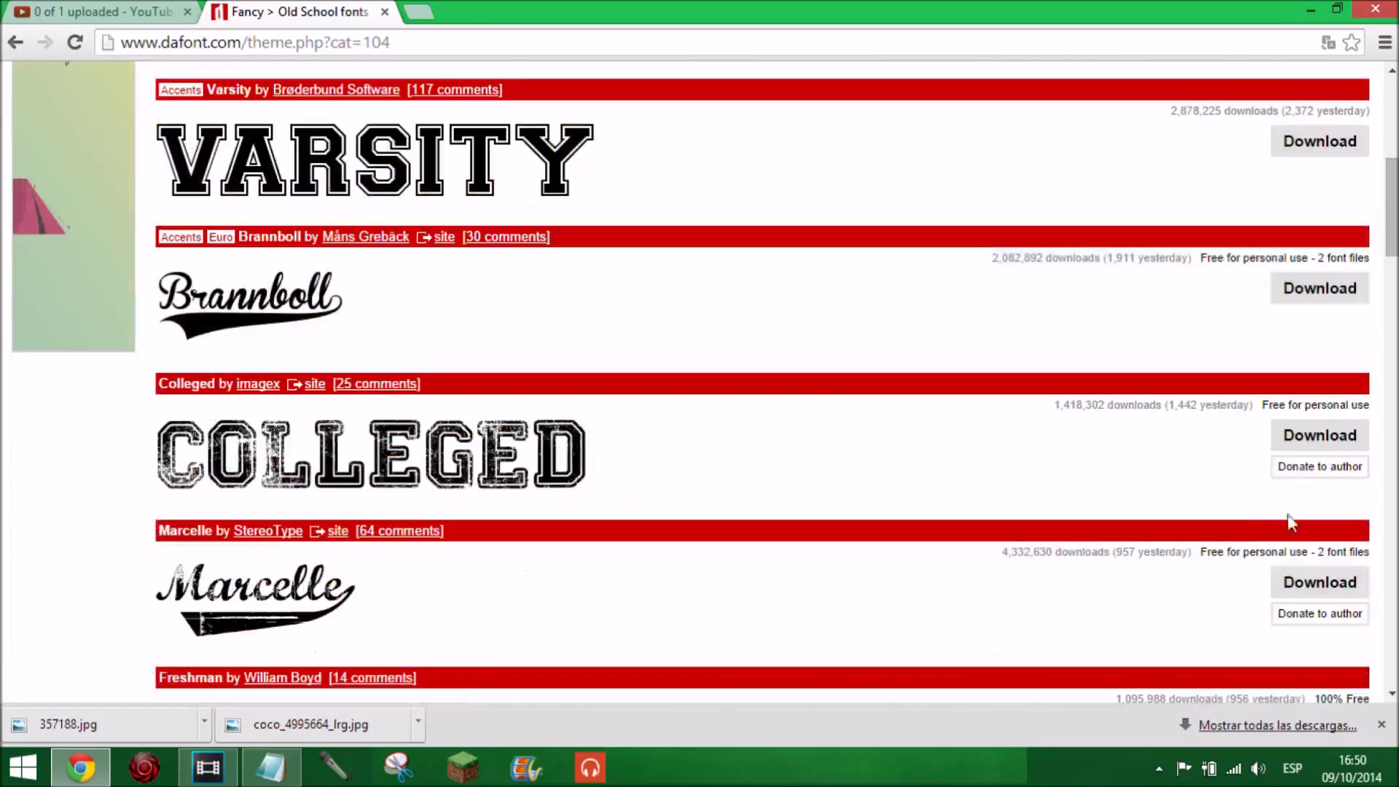
scroll(1218, 510, down, 1)
scroll(1246, 470, down, 1)
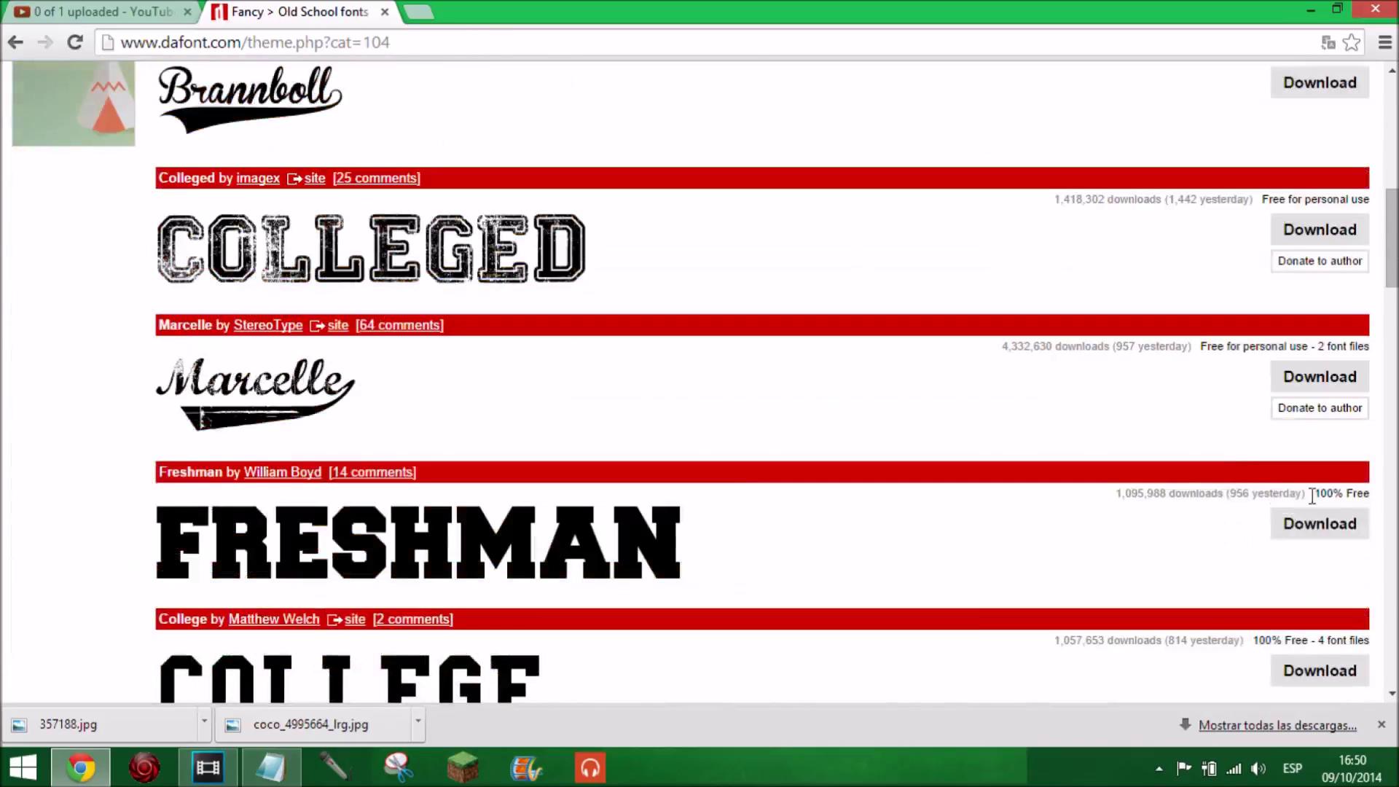
scroll(587, 539, down, 3)
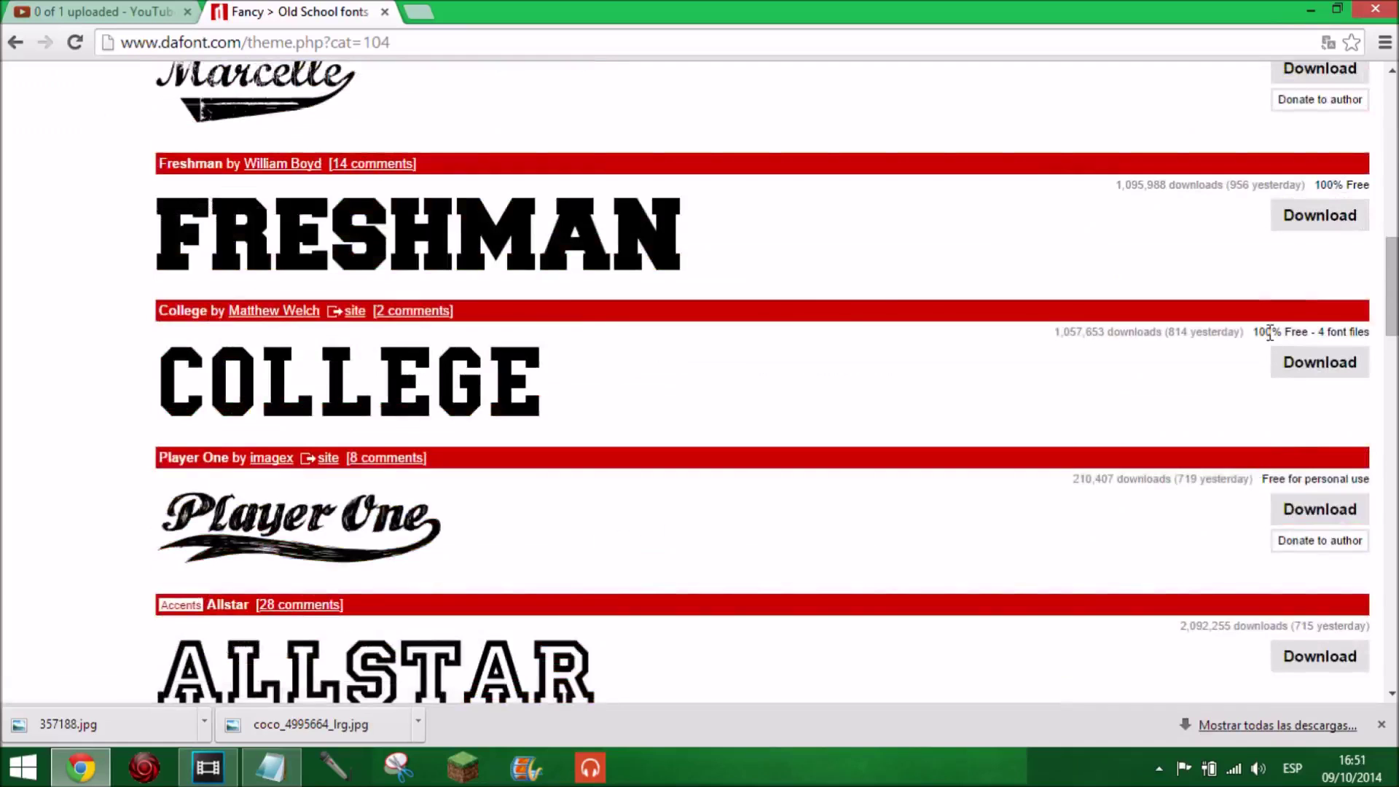
scroll(1270, 335, down, 2)
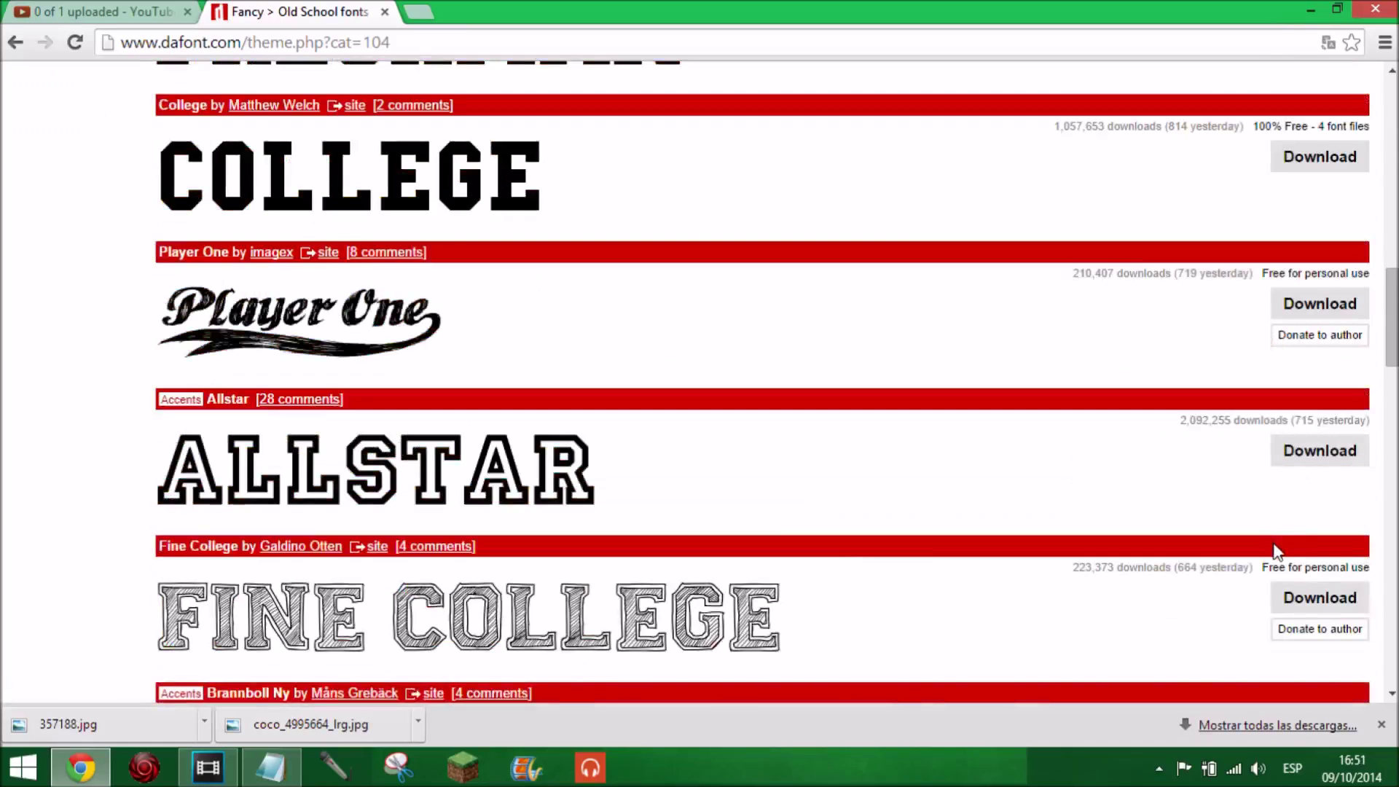
scroll(1288, 554, down, 3)
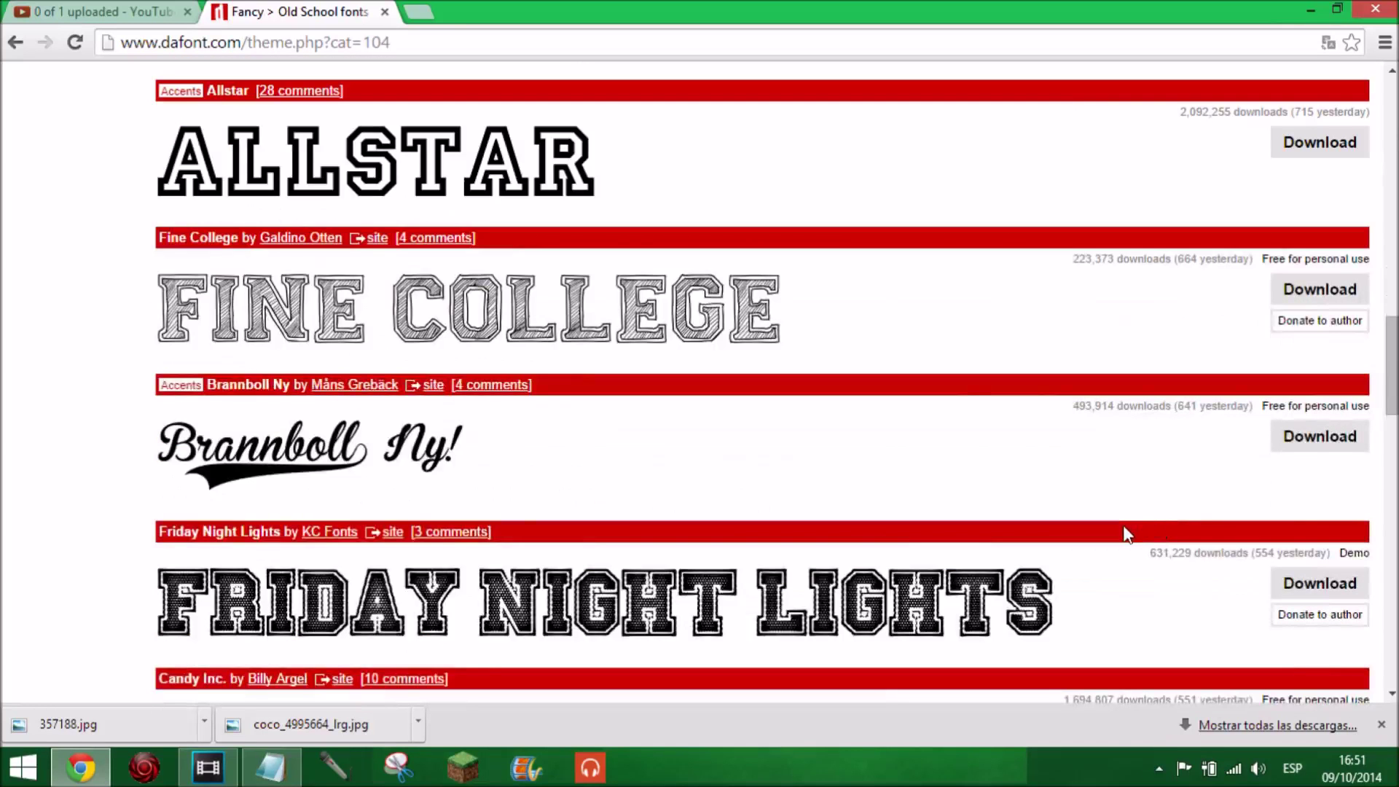
scroll(1312, 581, down, 1)
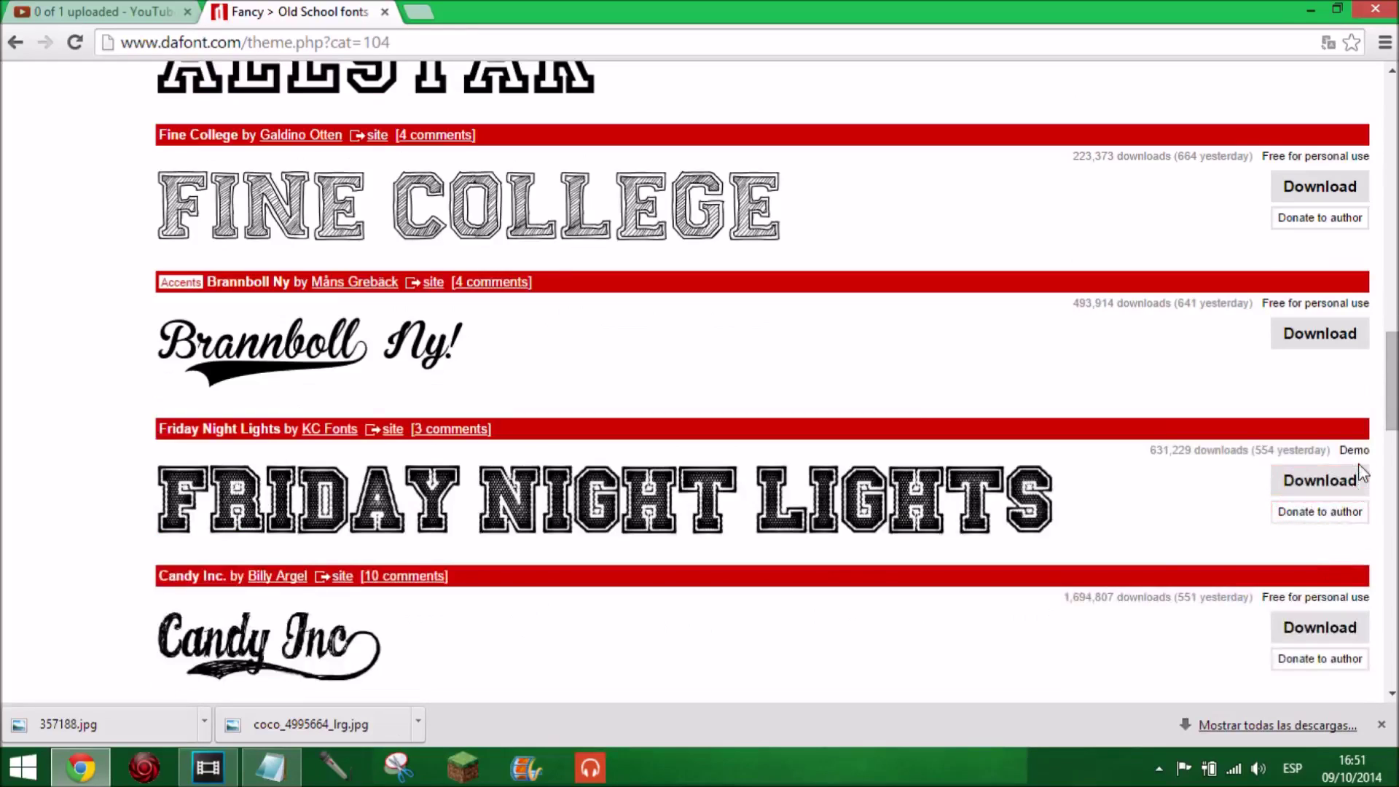
scroll(833, 428, up, 15)
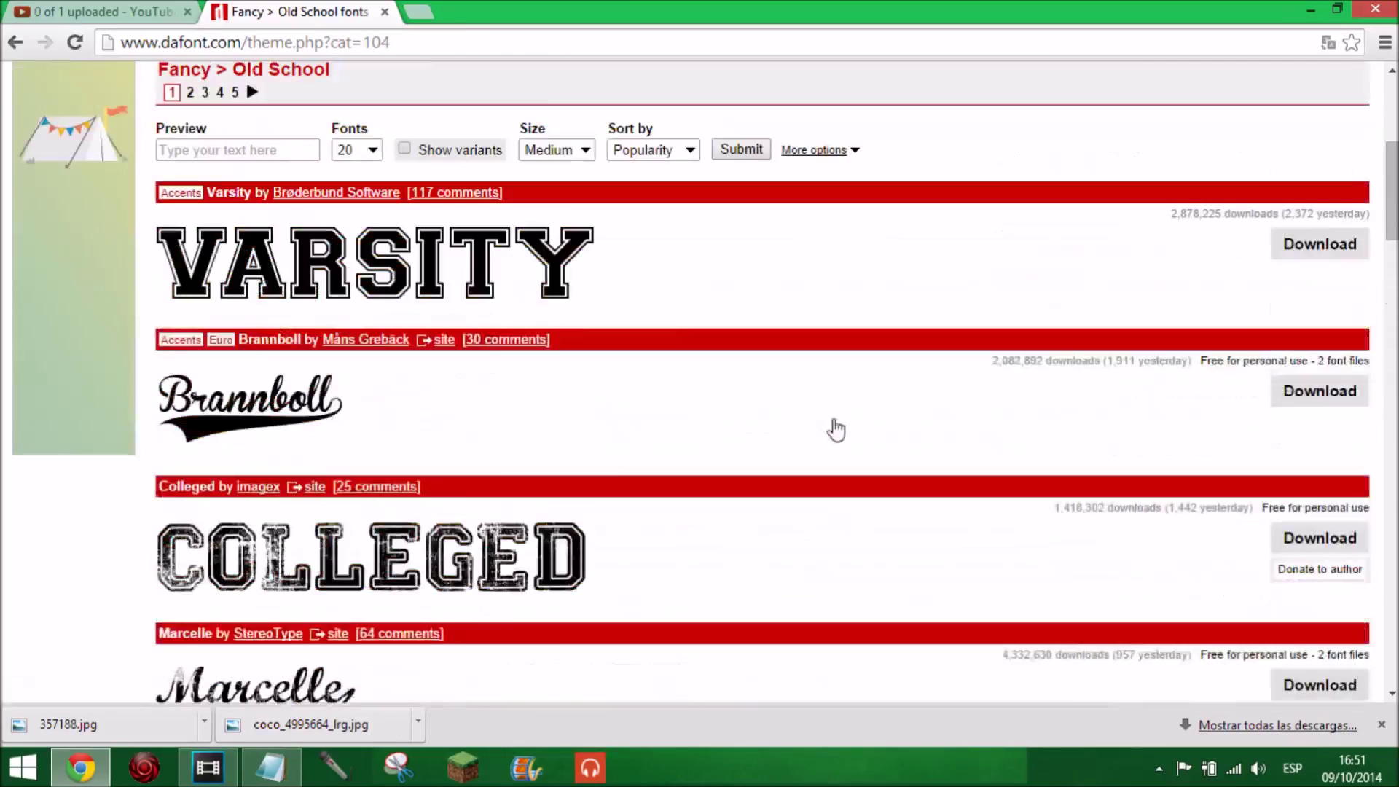
click(1307, 450)
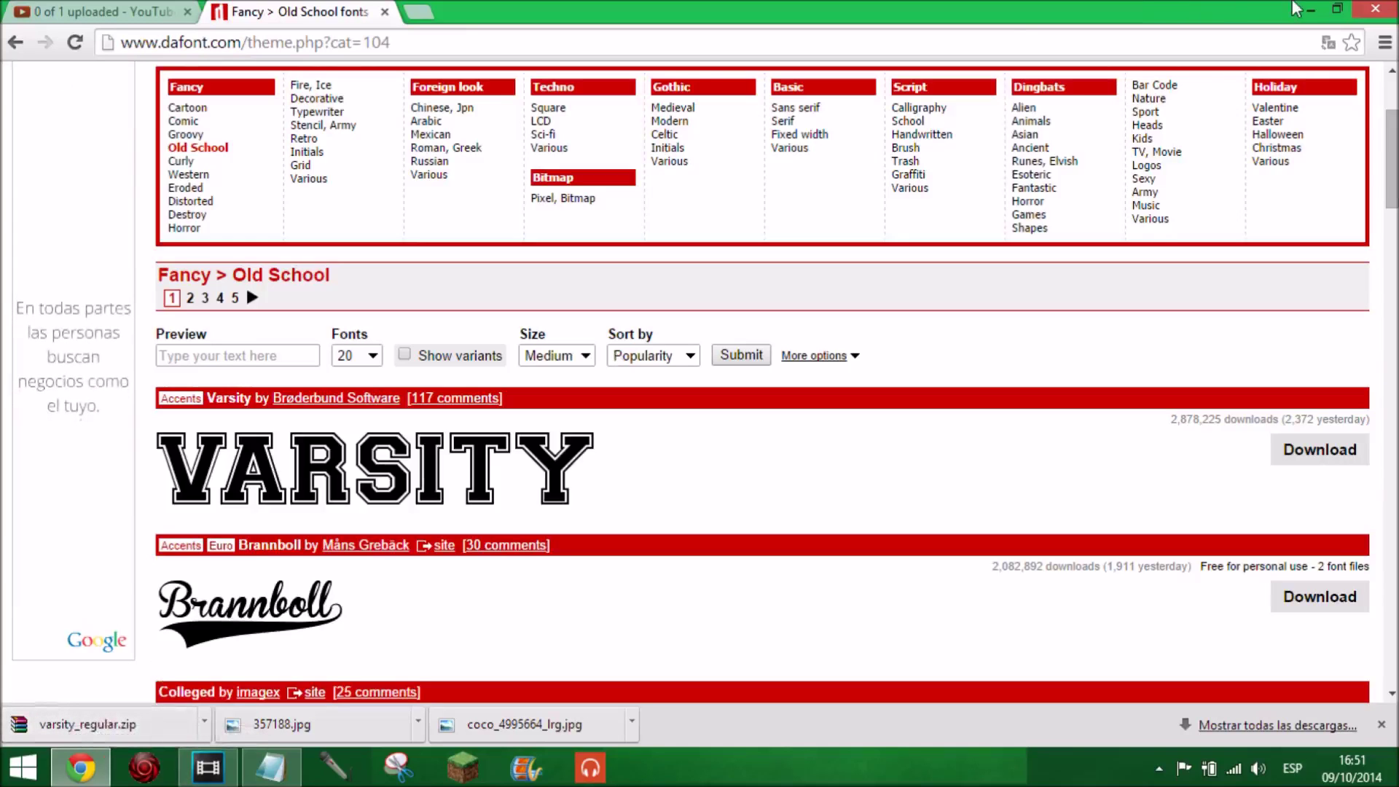
click(1337, 9)
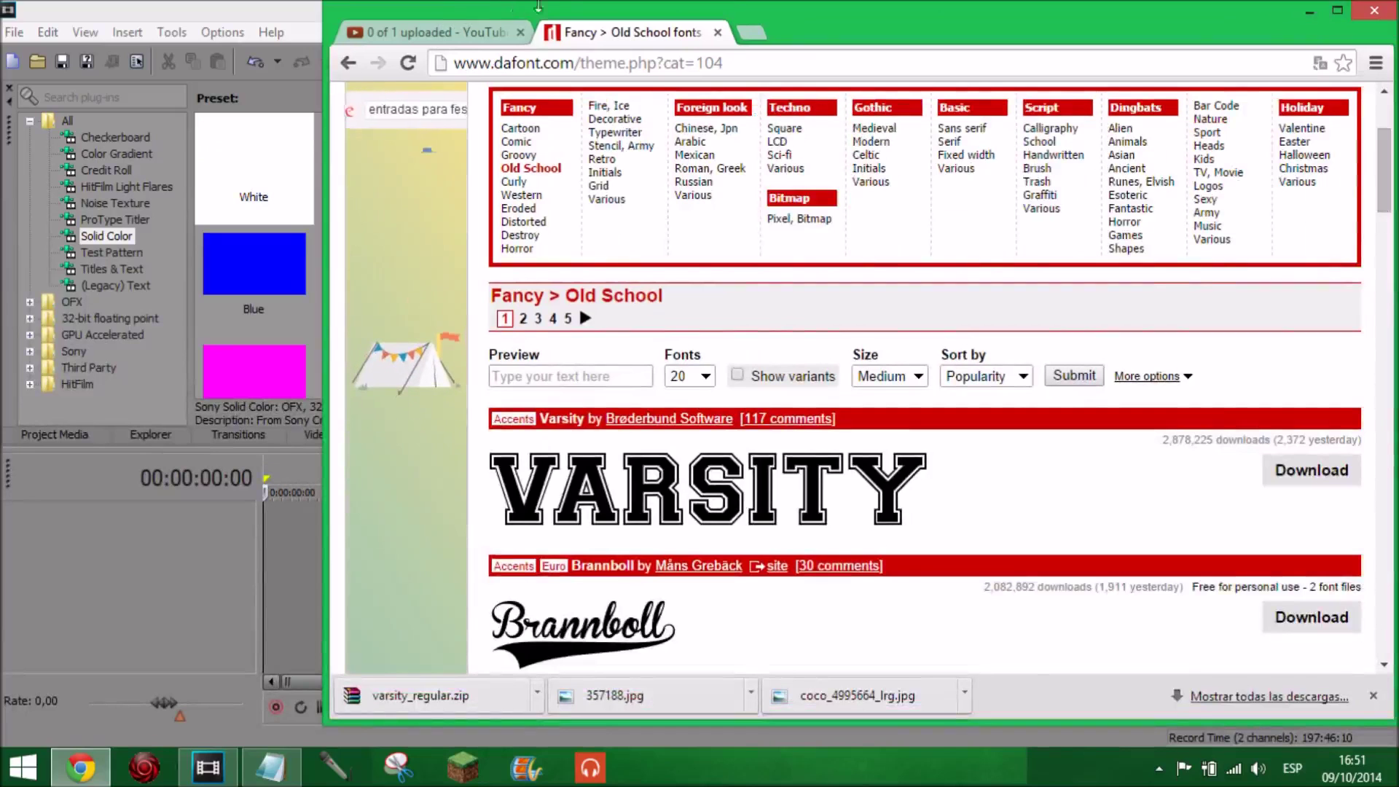
- Put varsity_regular.zip on the desktop, minimize Vegas and Chrome, and search Windows for 'fonts'
drag(1159, 2, 1162, 27)
click(1162, 27)
click(1310, 10)
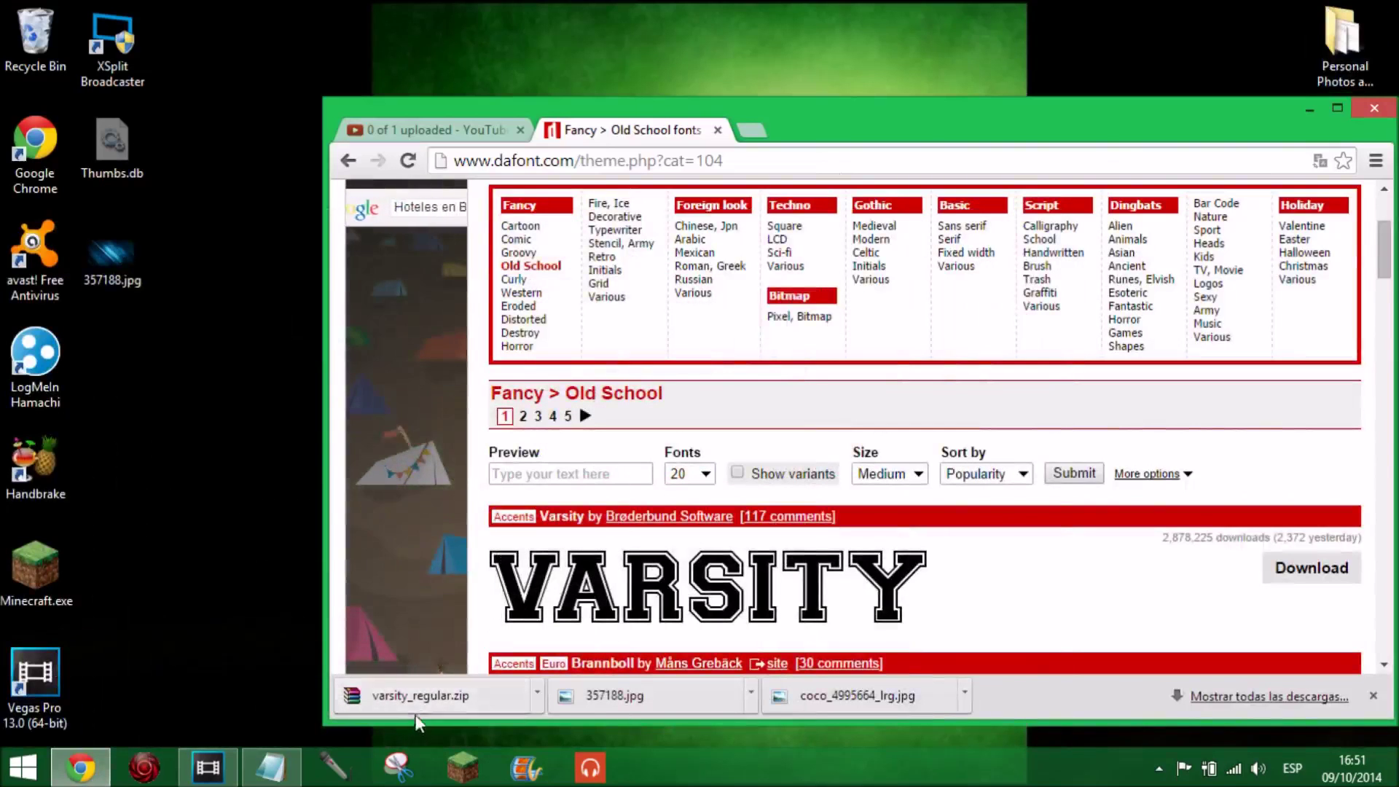
click(196, 601)
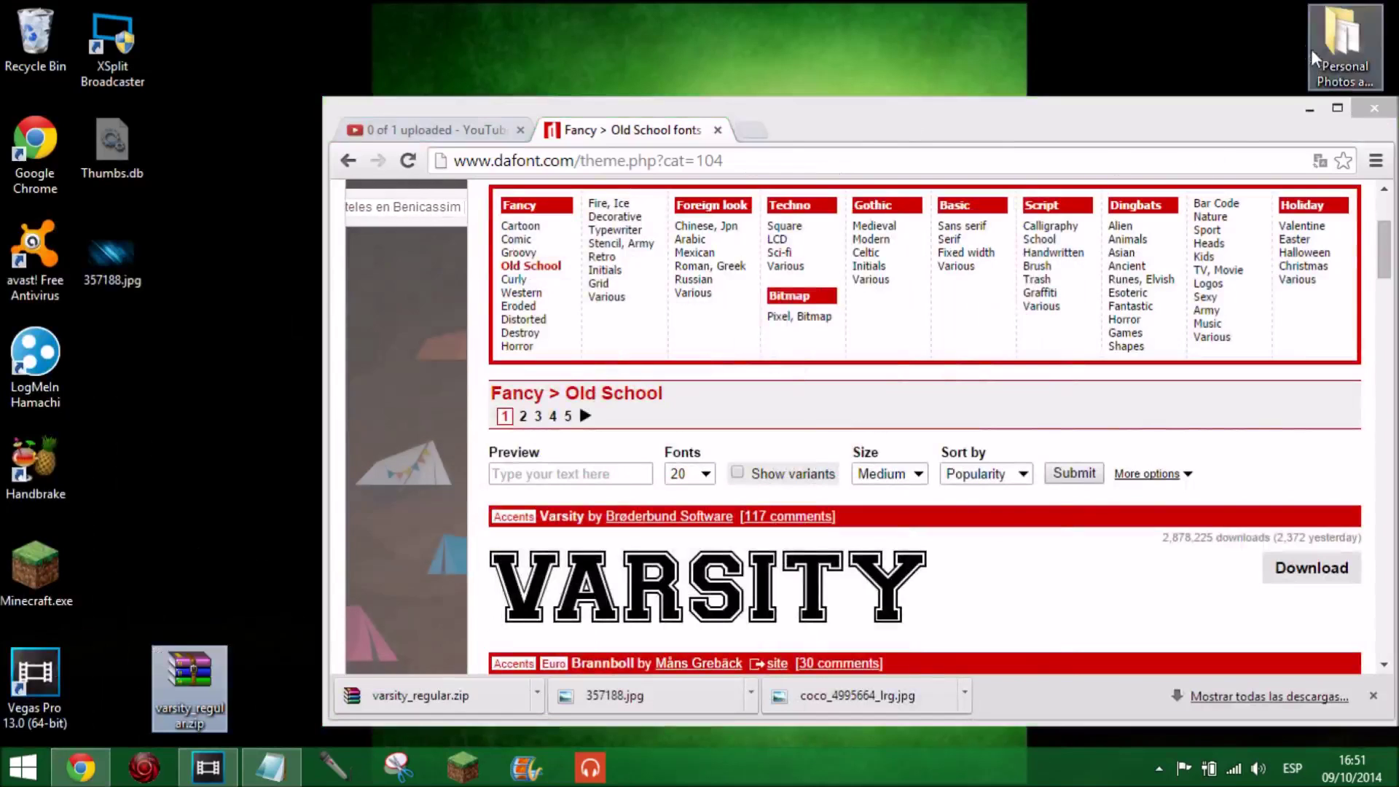
click(1311, 109)
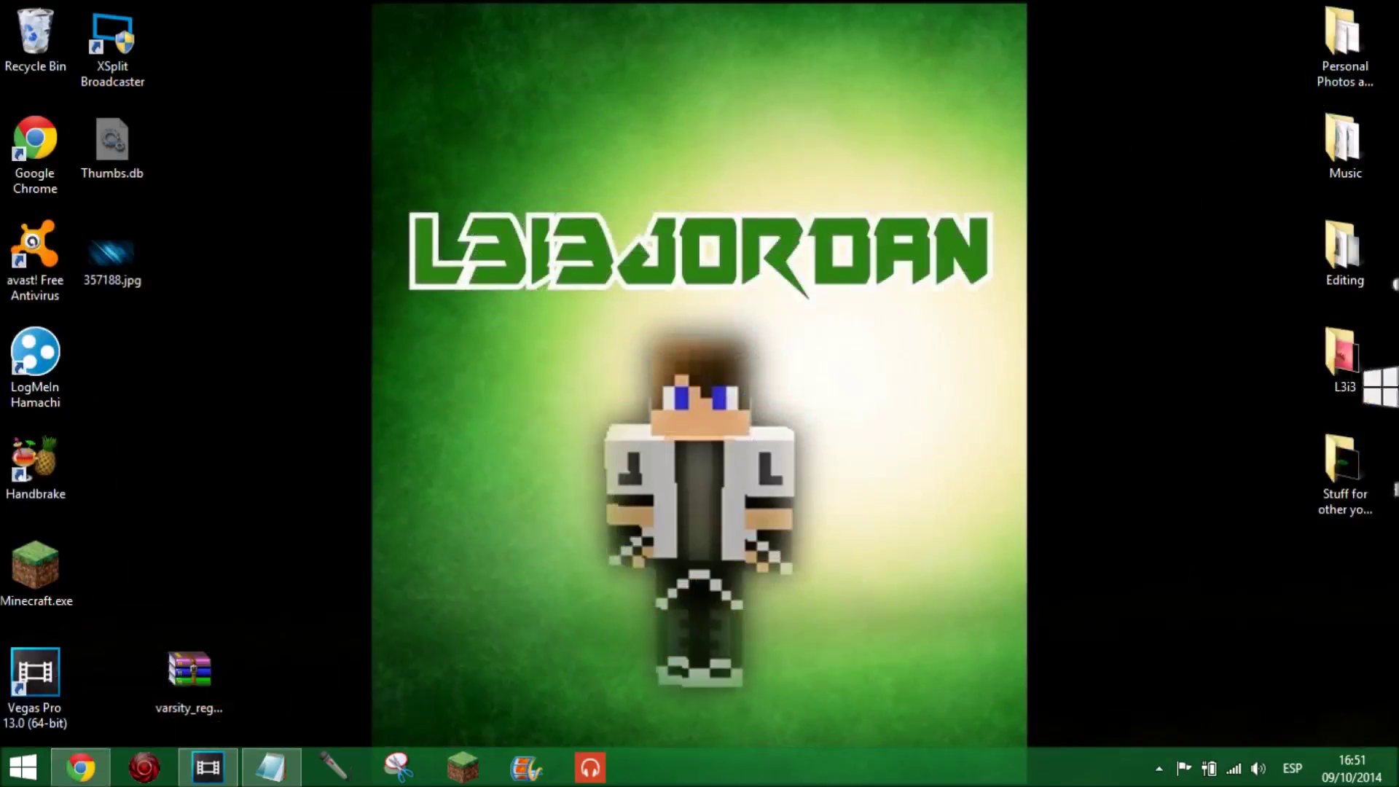
mouse_move(1395, 7)
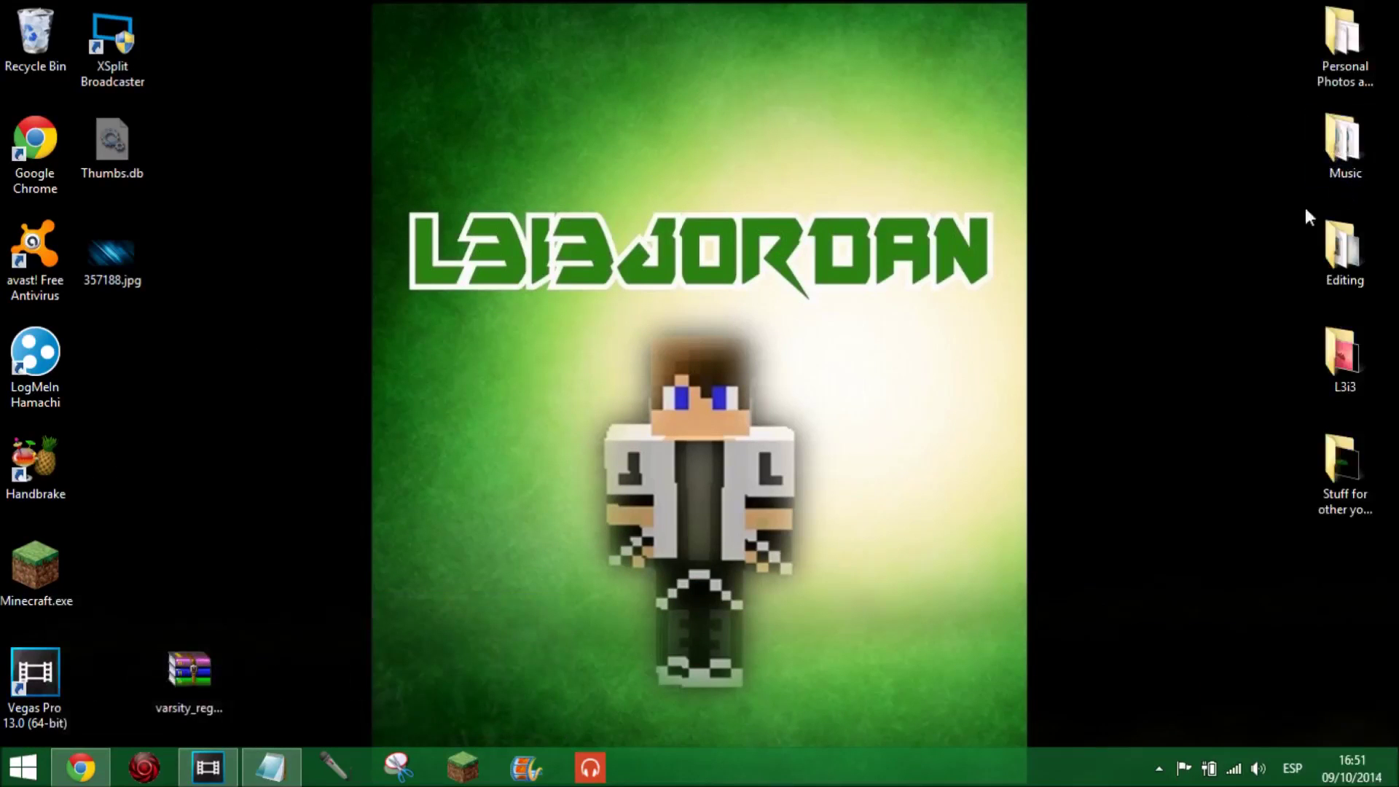
key(super+s)
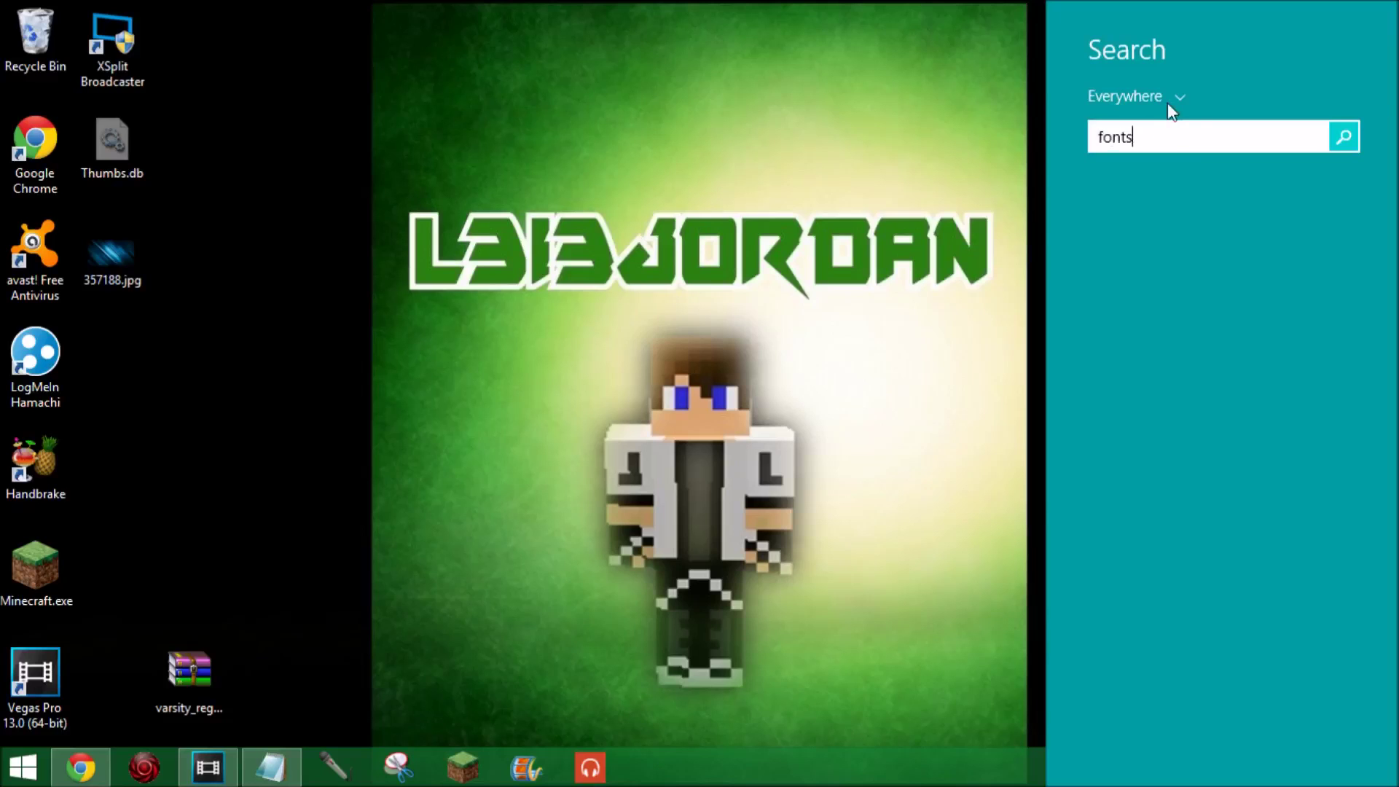
- Open the Windows Fonts folder in a restored window, then open varsity_regular.zip from the desktop
click(1194, 209)
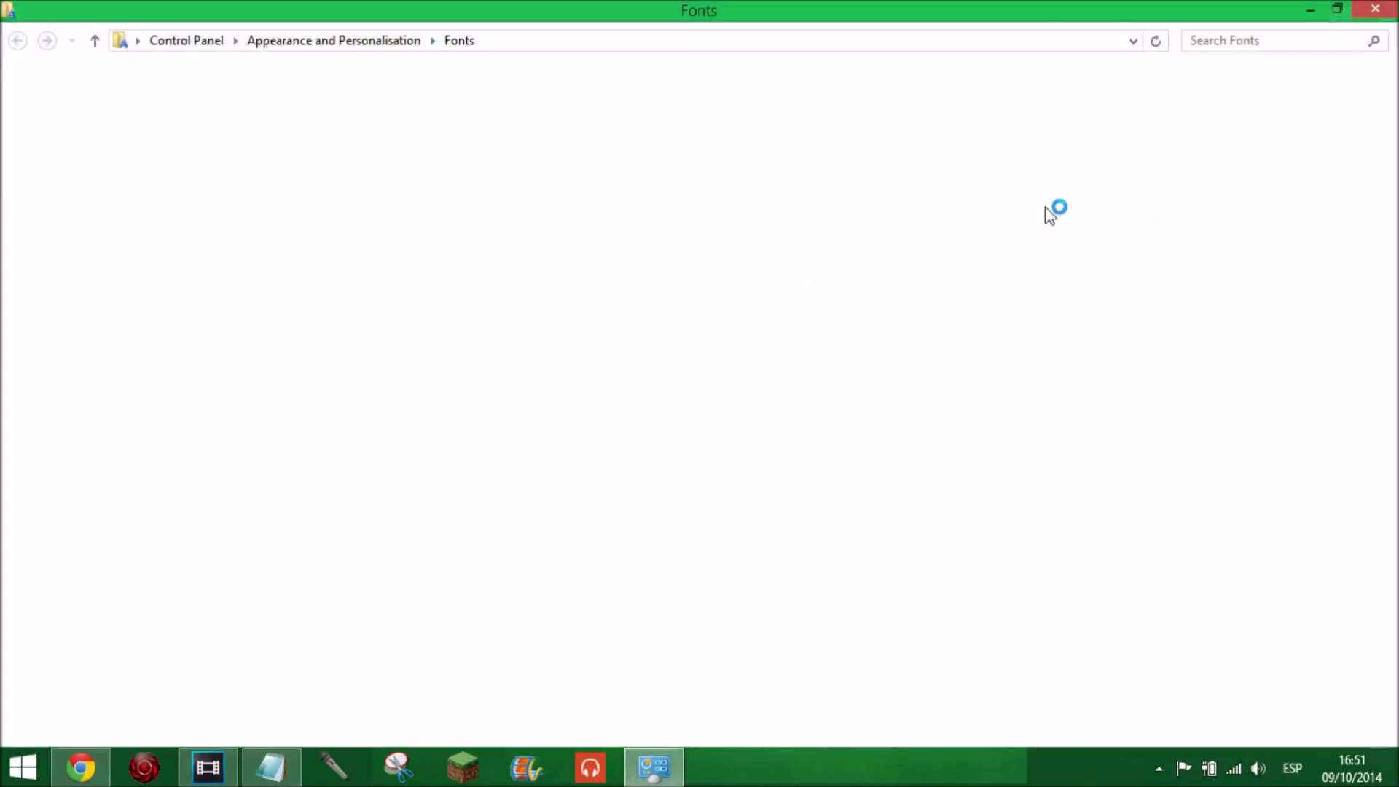
click(1344, 9)
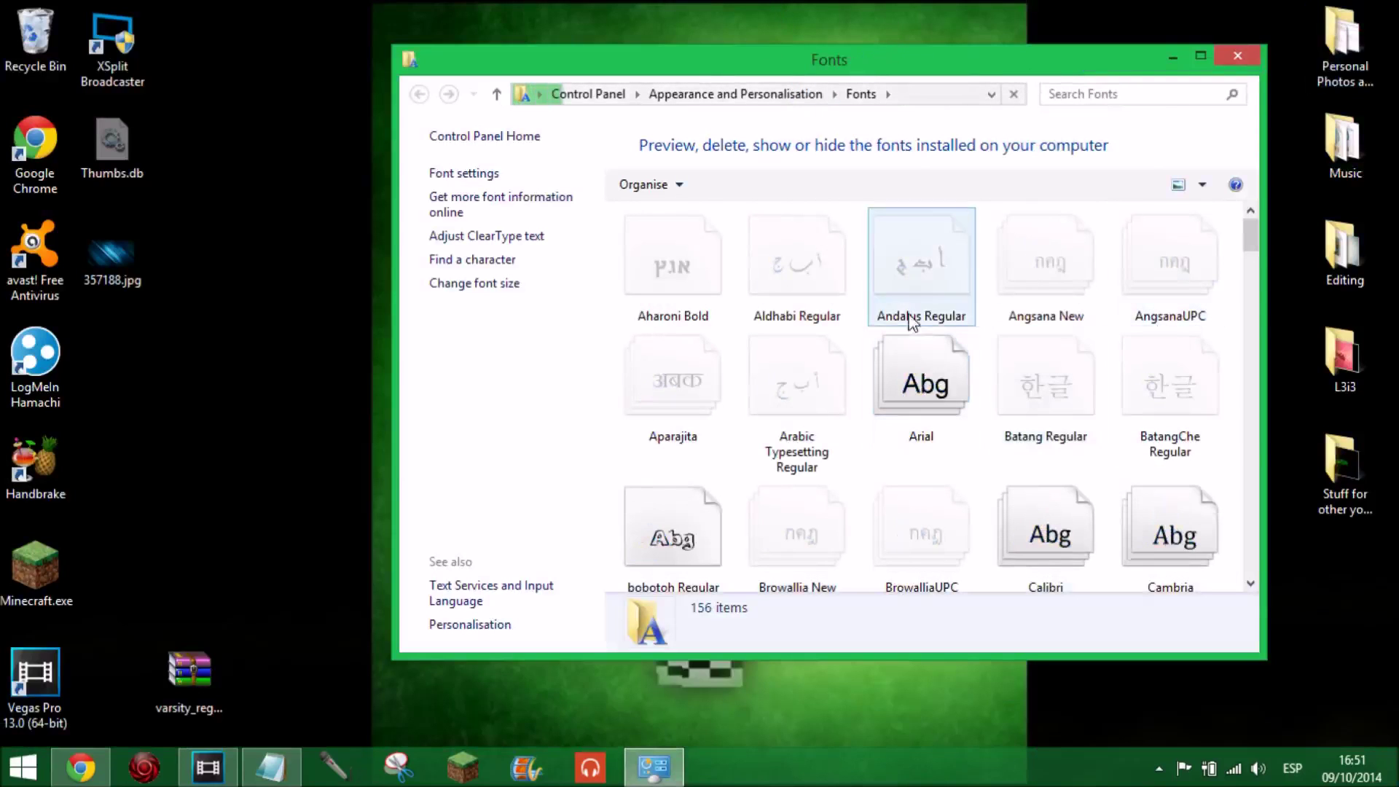
click(900, 378)
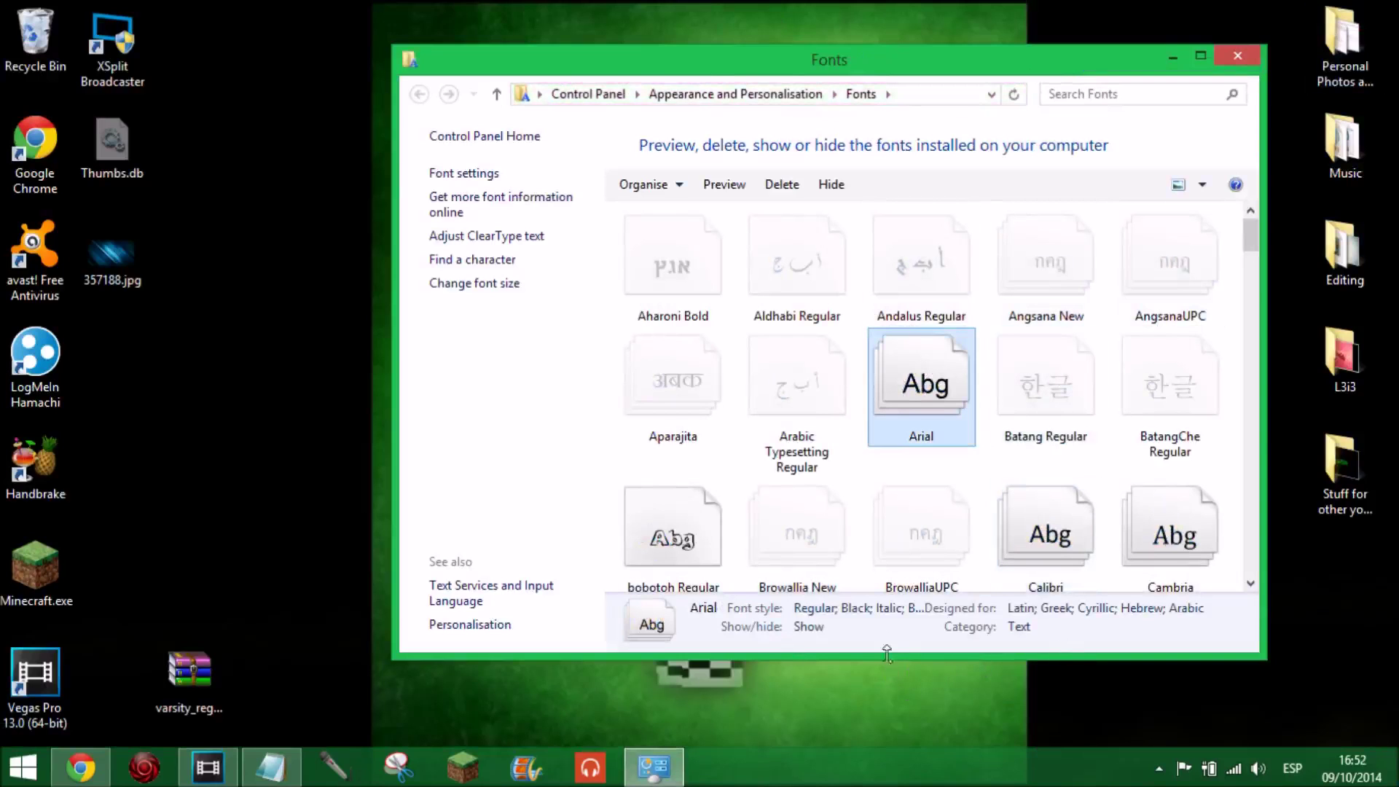
scroll(1130, 400, down, 5)
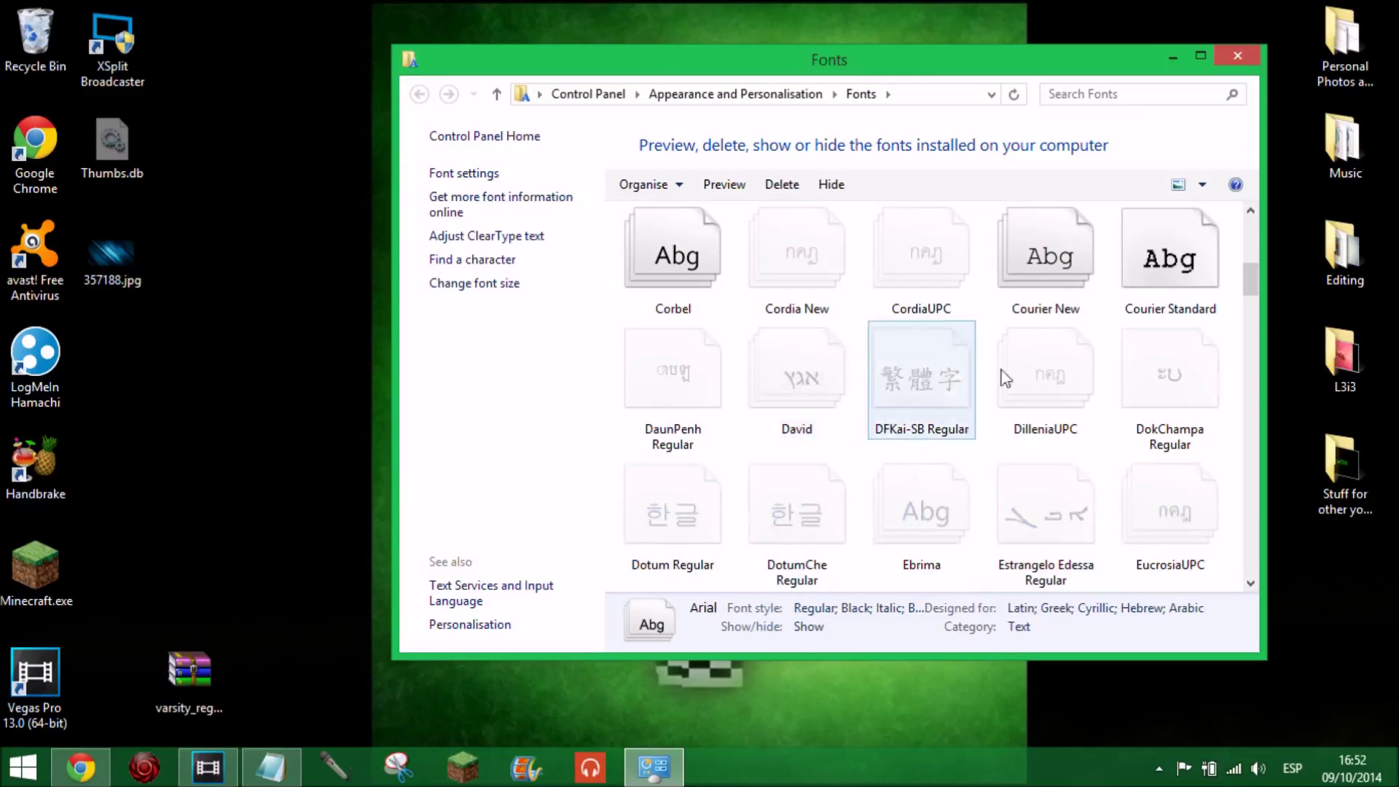
scroll(951, 378, down, 4)
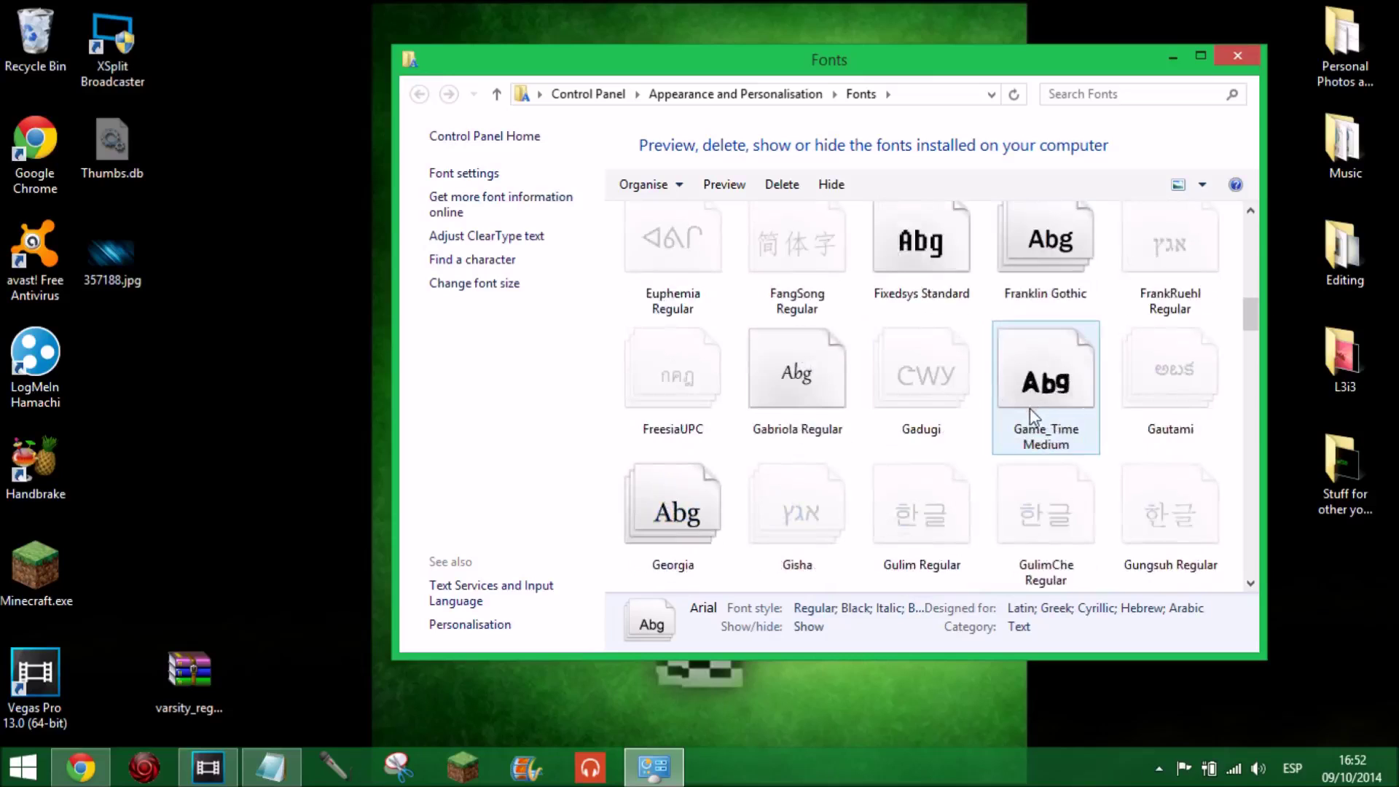
scroll(1005, 390, up, 9)
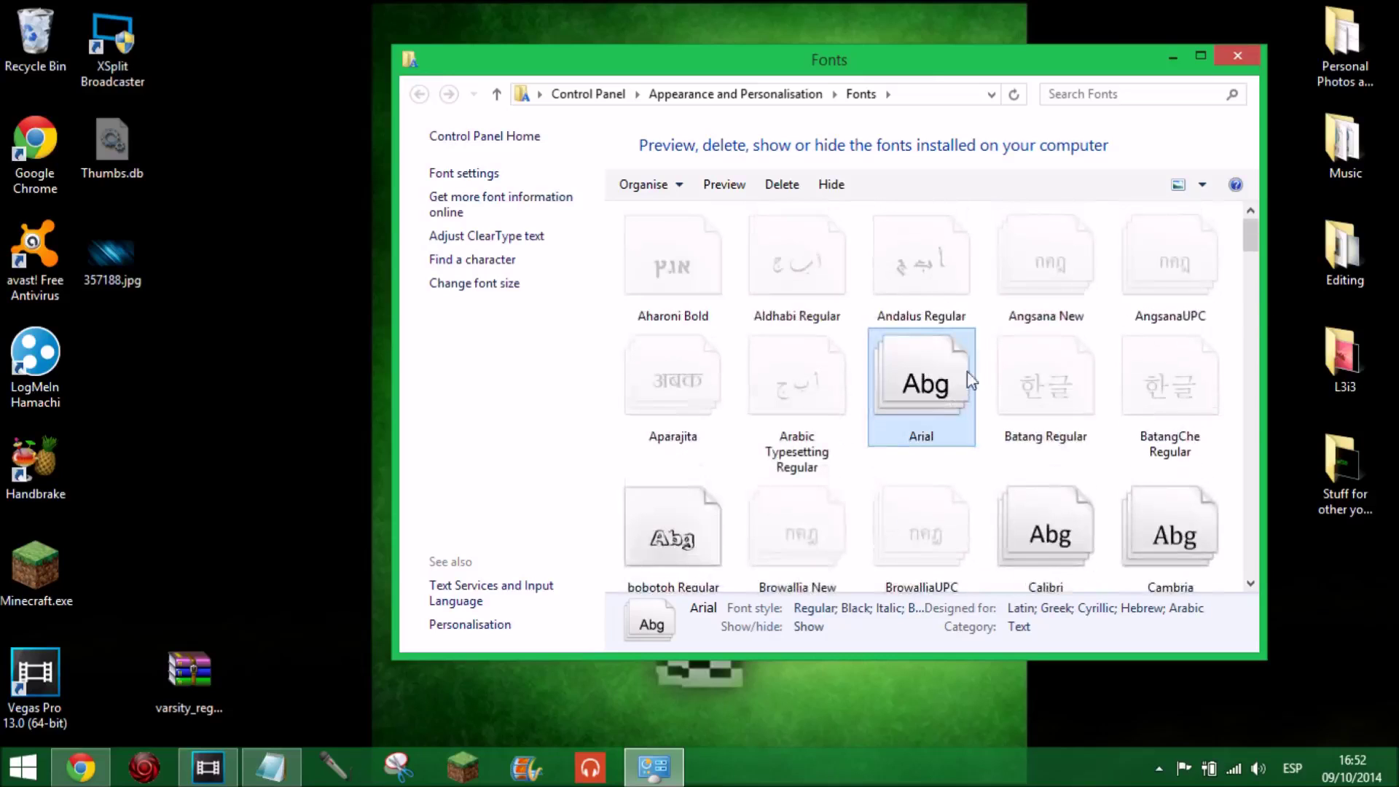
click(191, 706)
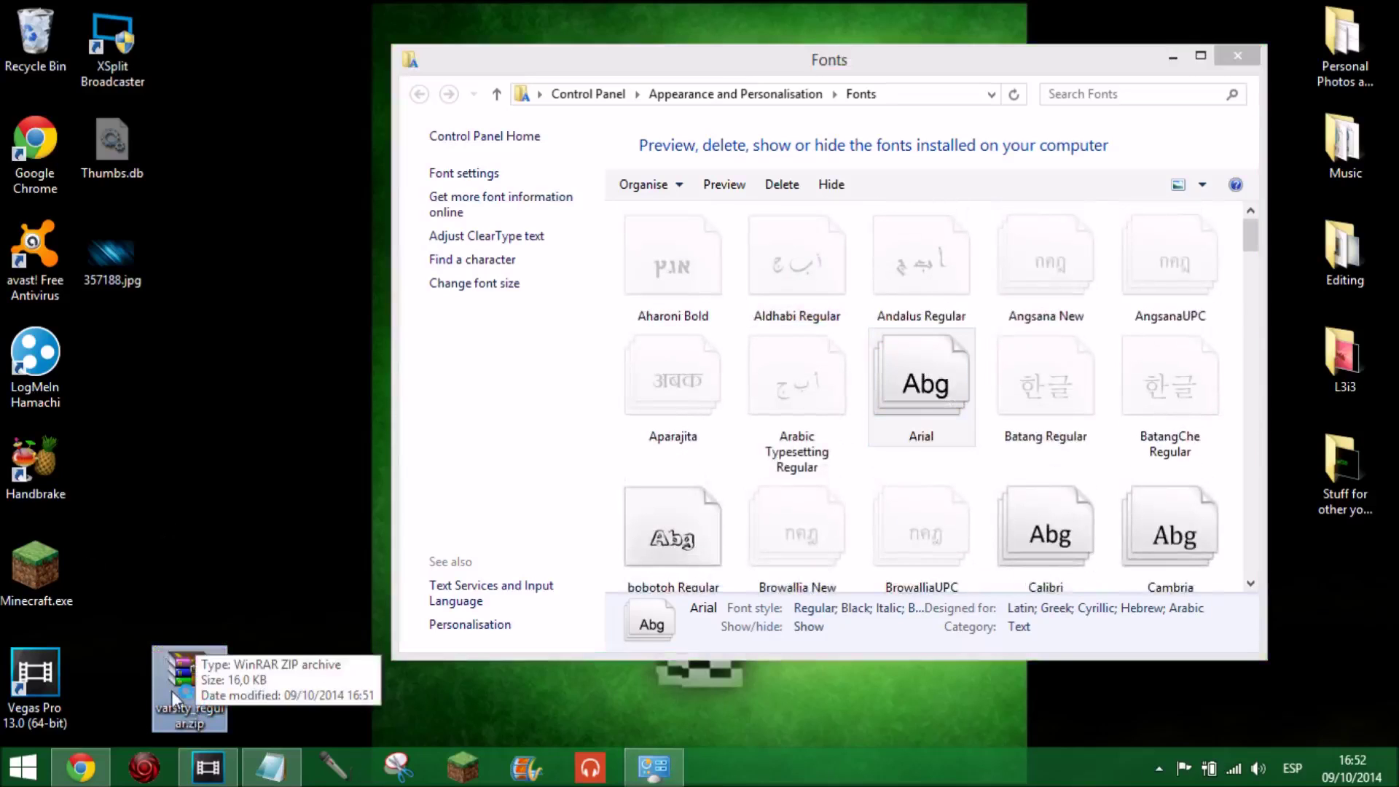
double_click(181, 684)
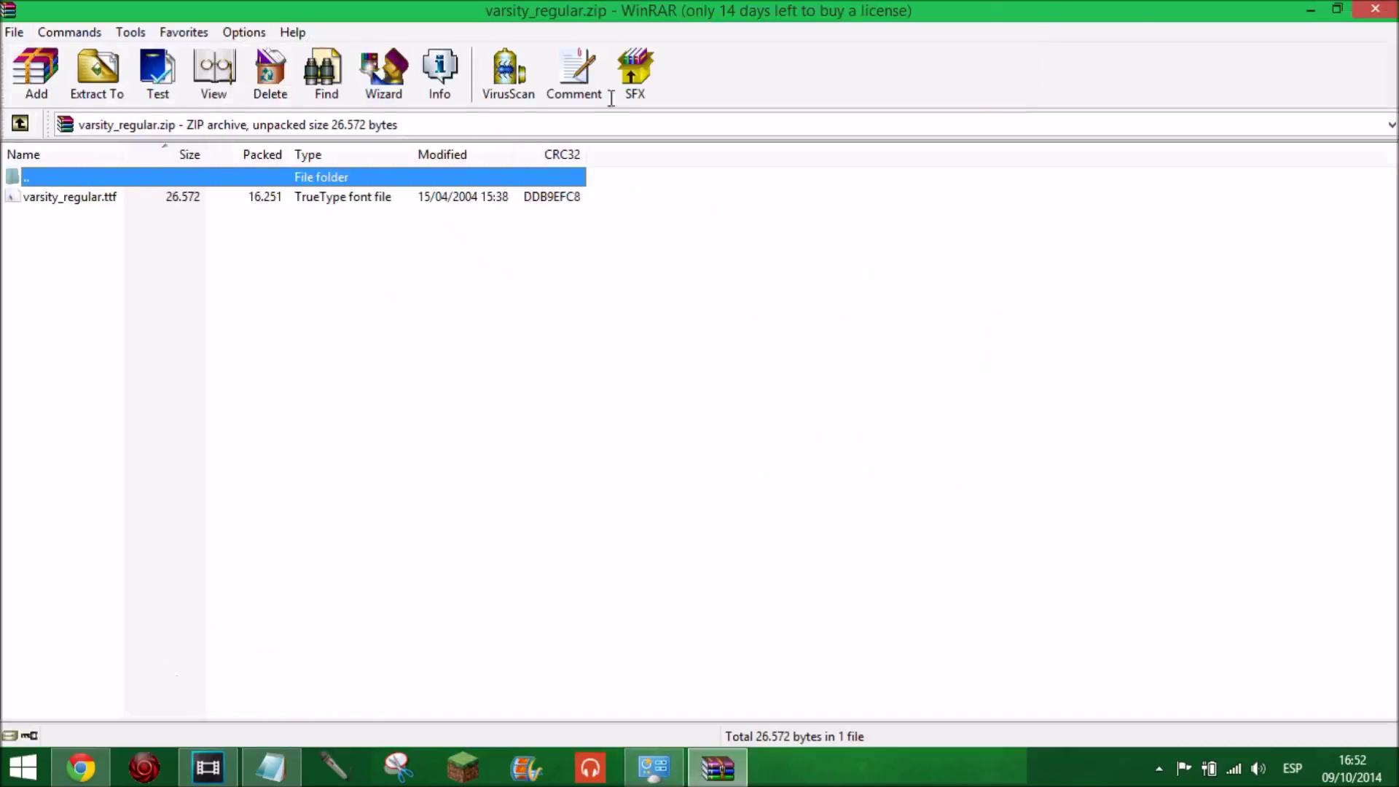
- Drag varsity_regular.ttf into Fonts to install it, close WinRAR and Fonts, and return to Vegas
click(1337, 9)
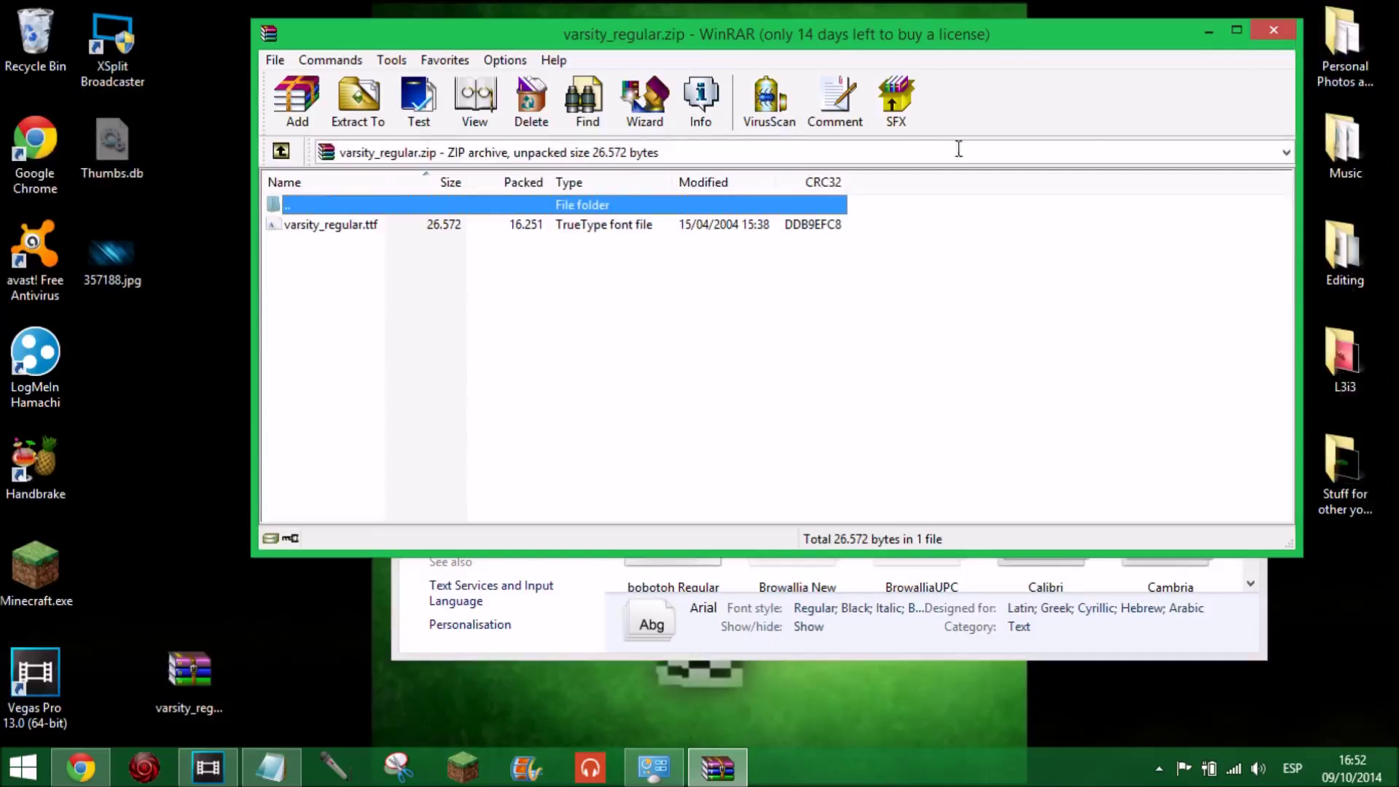
drag(871, 40, 846, 394)
drag(449, 582, 824, 298)
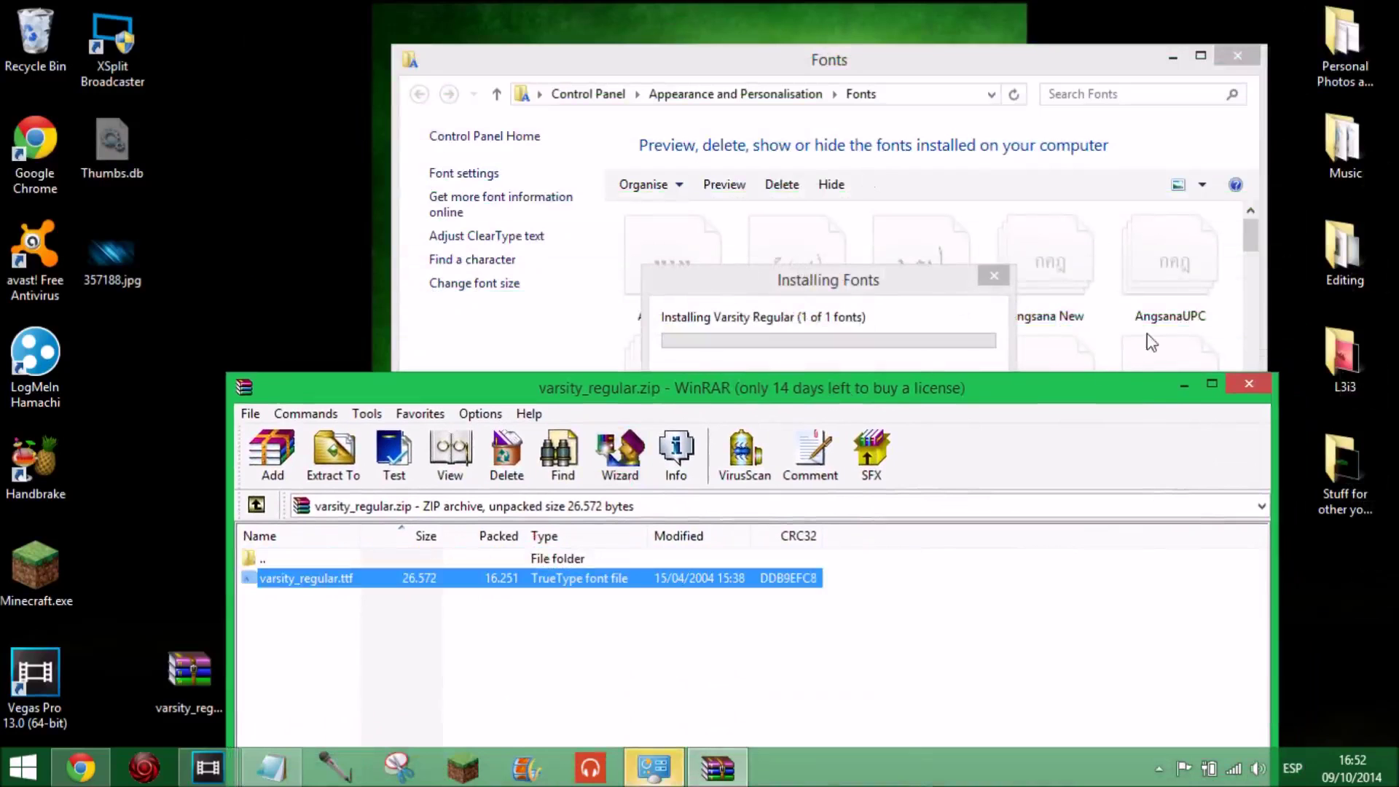
click(1249, 378)
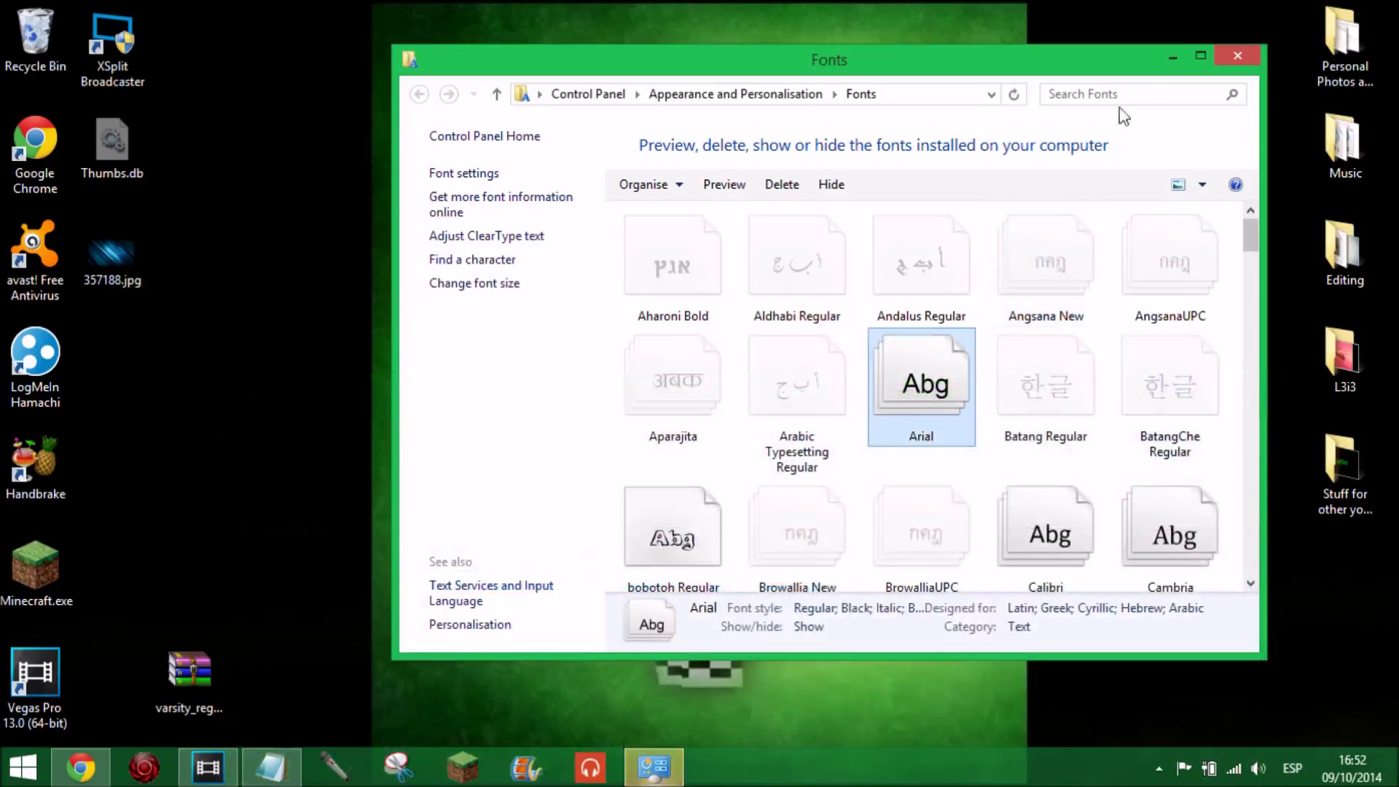
click(1246, 61)
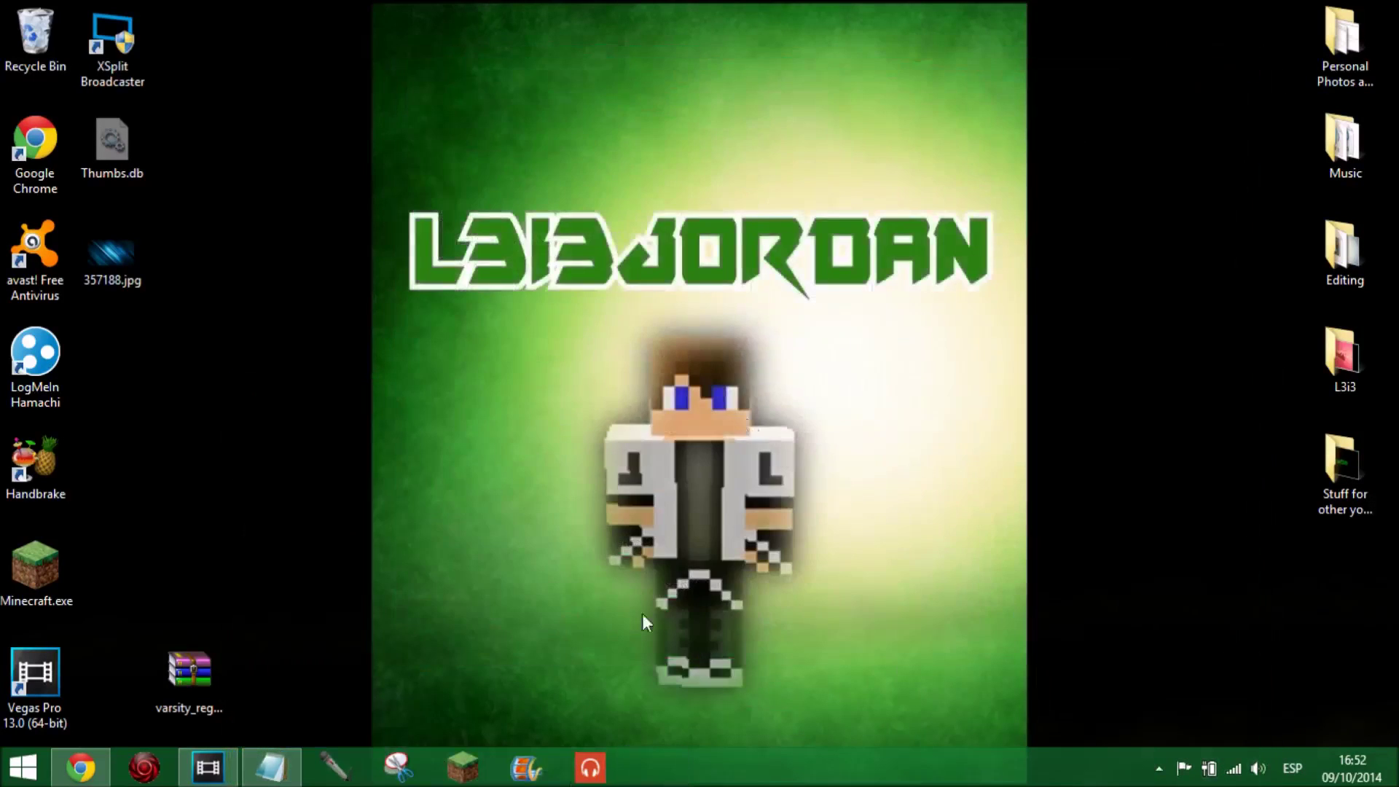
click(203, 774)
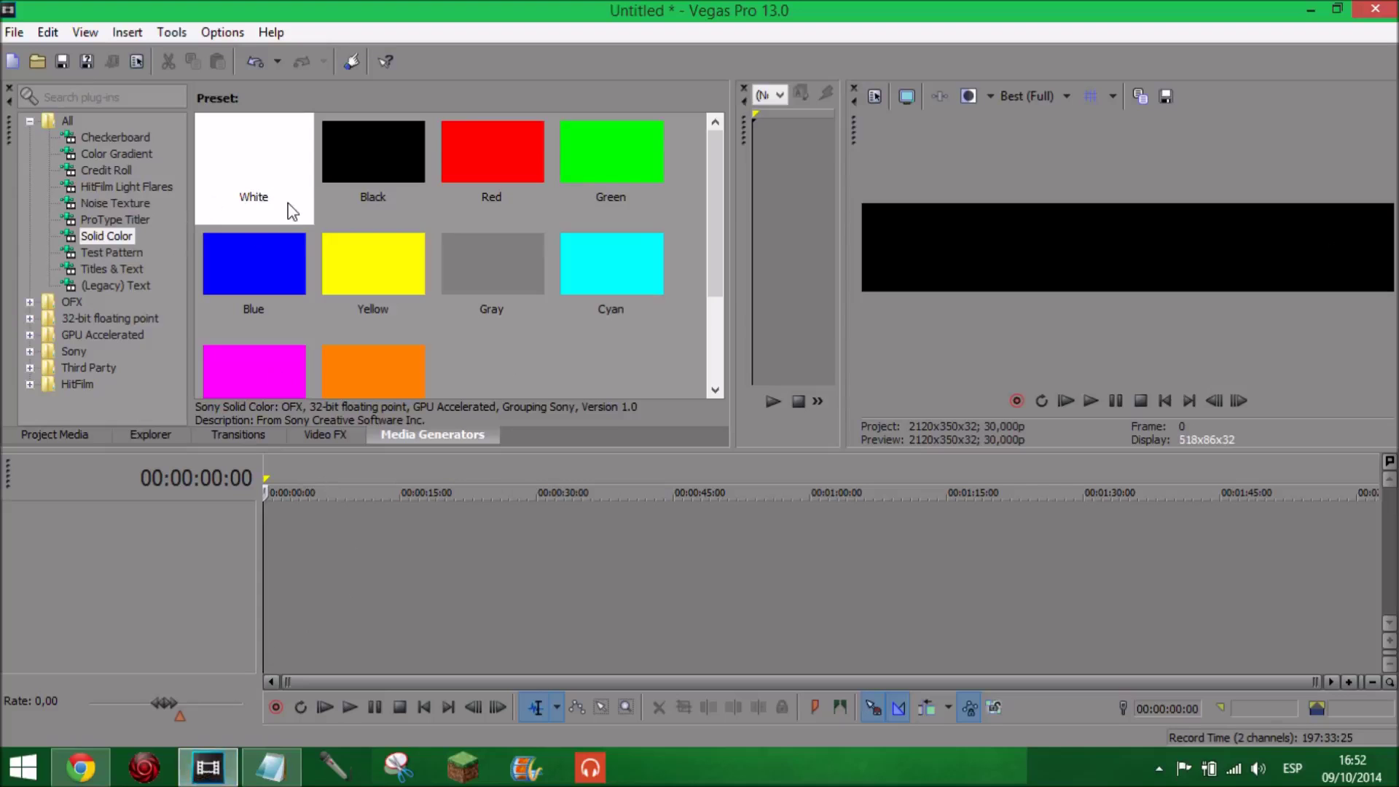
- Restart Vegas Pro without saving and set the fresh project's video size to 2120 x 350
click(1375, 8)
click(707, 335)
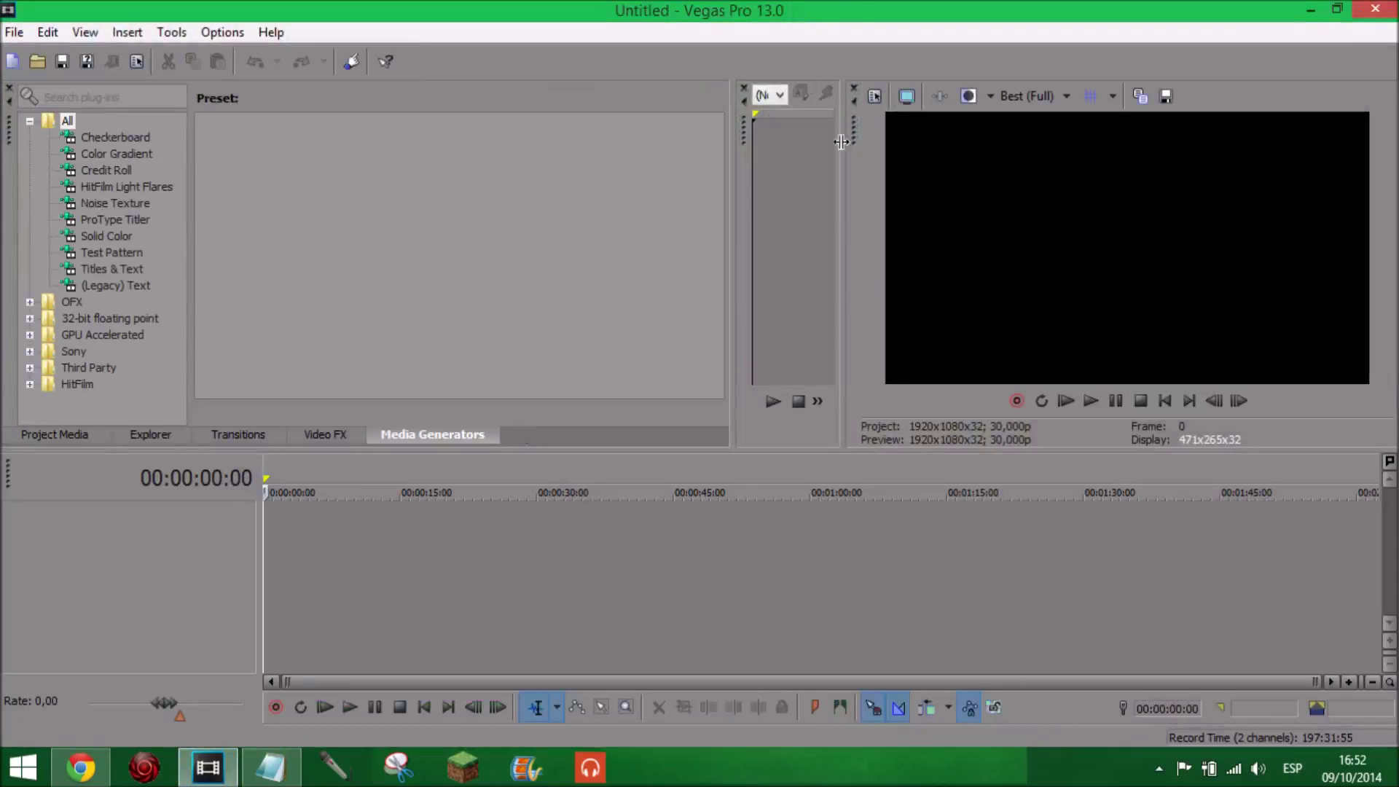
click(877, 93)
double_click(575, 144)
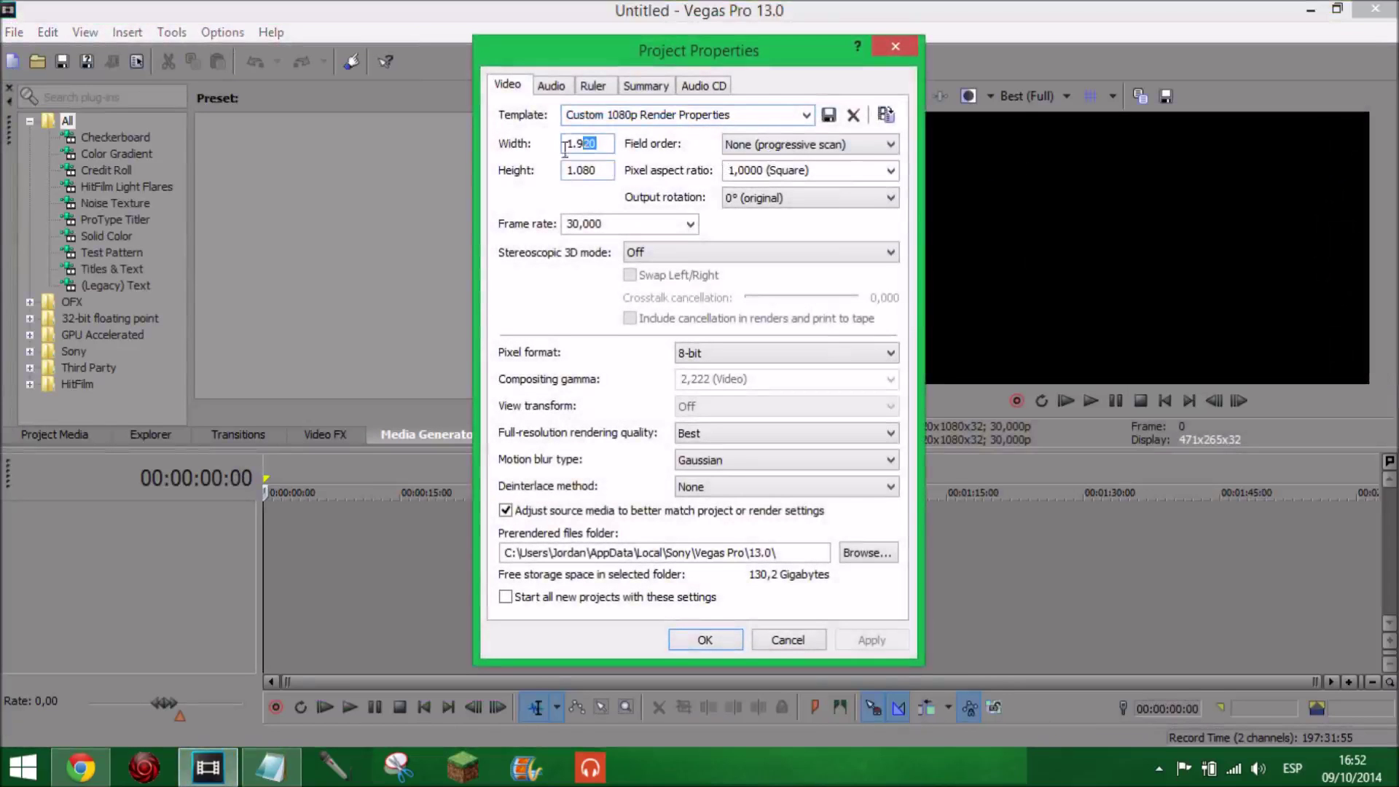
text(2120)
key(Tab)
text(350)
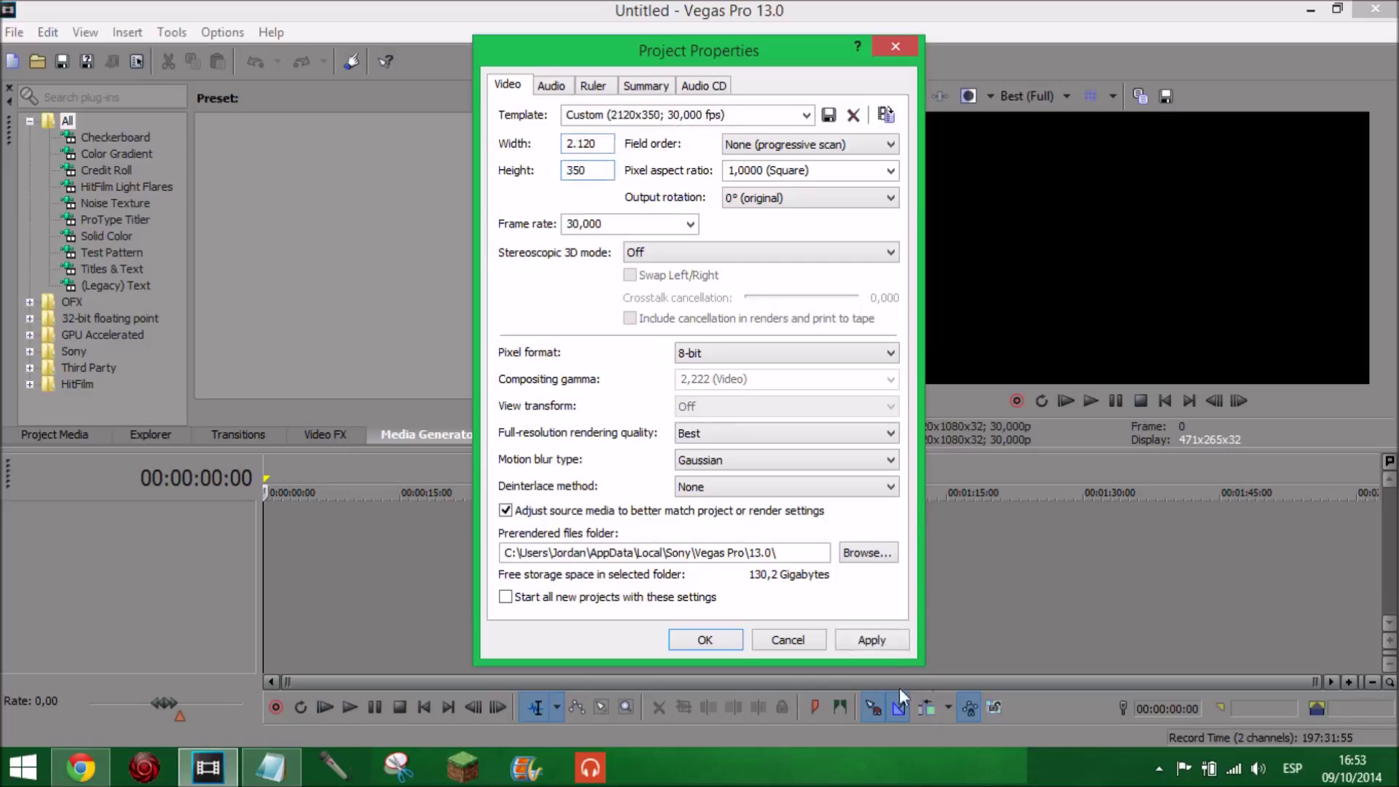
click(872, 640)
click(701, 642)
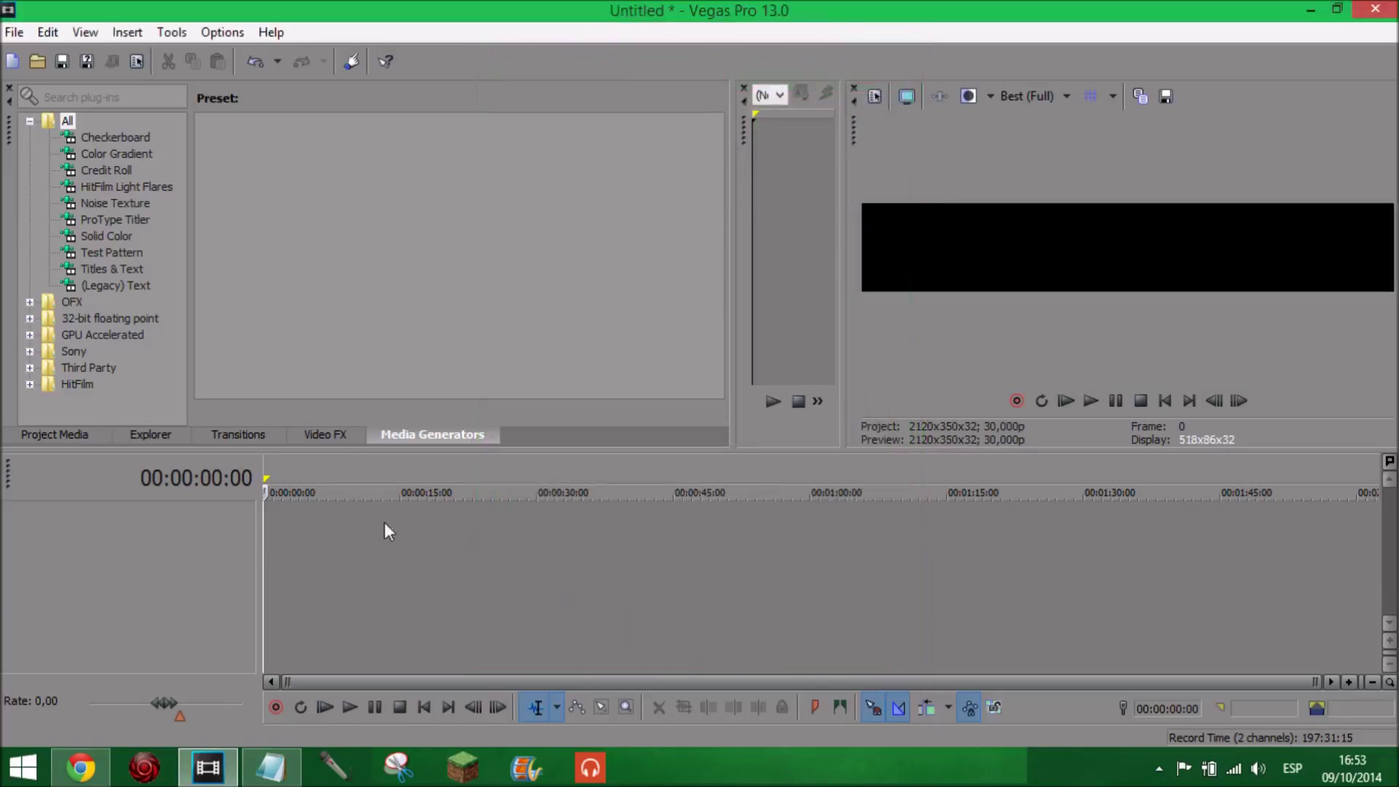
- Add a video track and import 357188.jpg from the Desktop onto the timeline
right_click(319, 540)
click(404, 603)
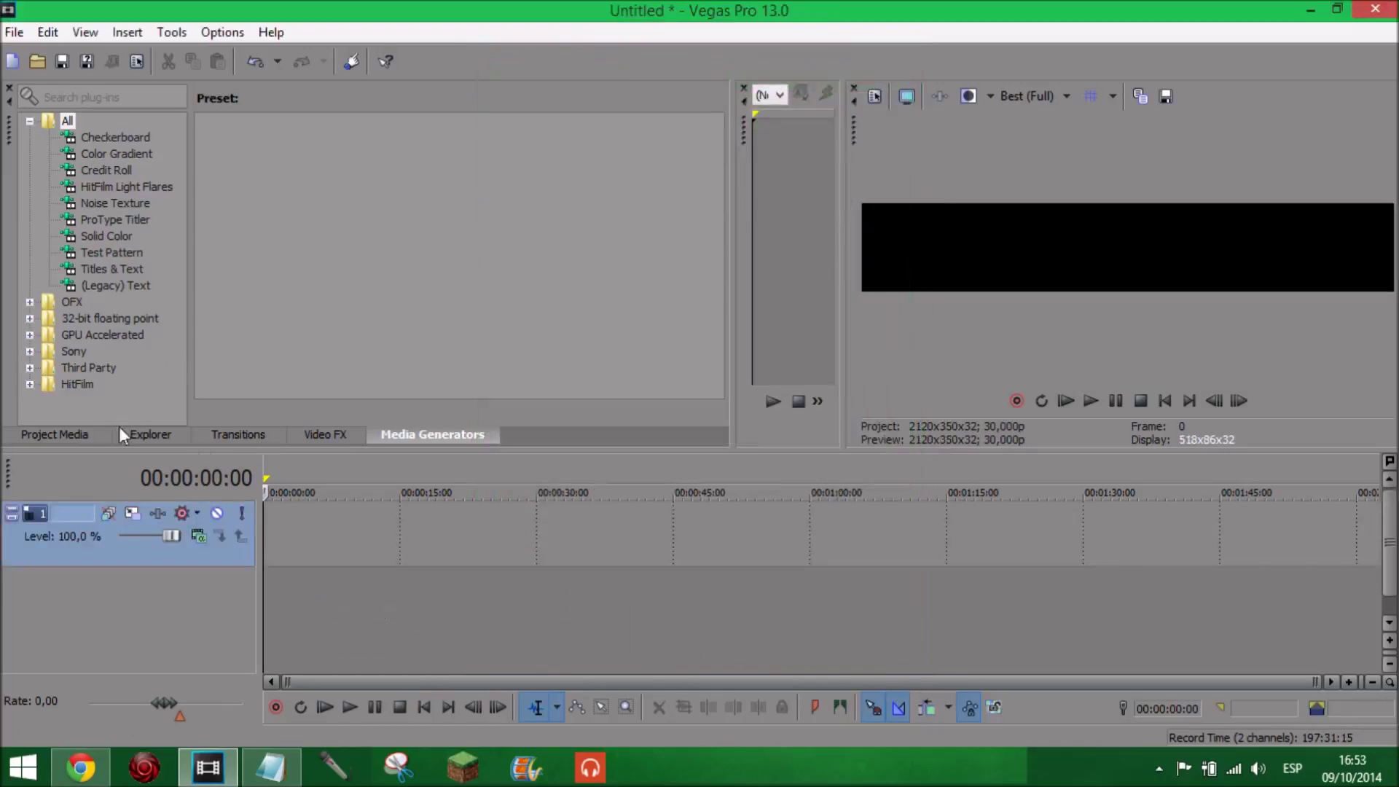
click(37, 62)
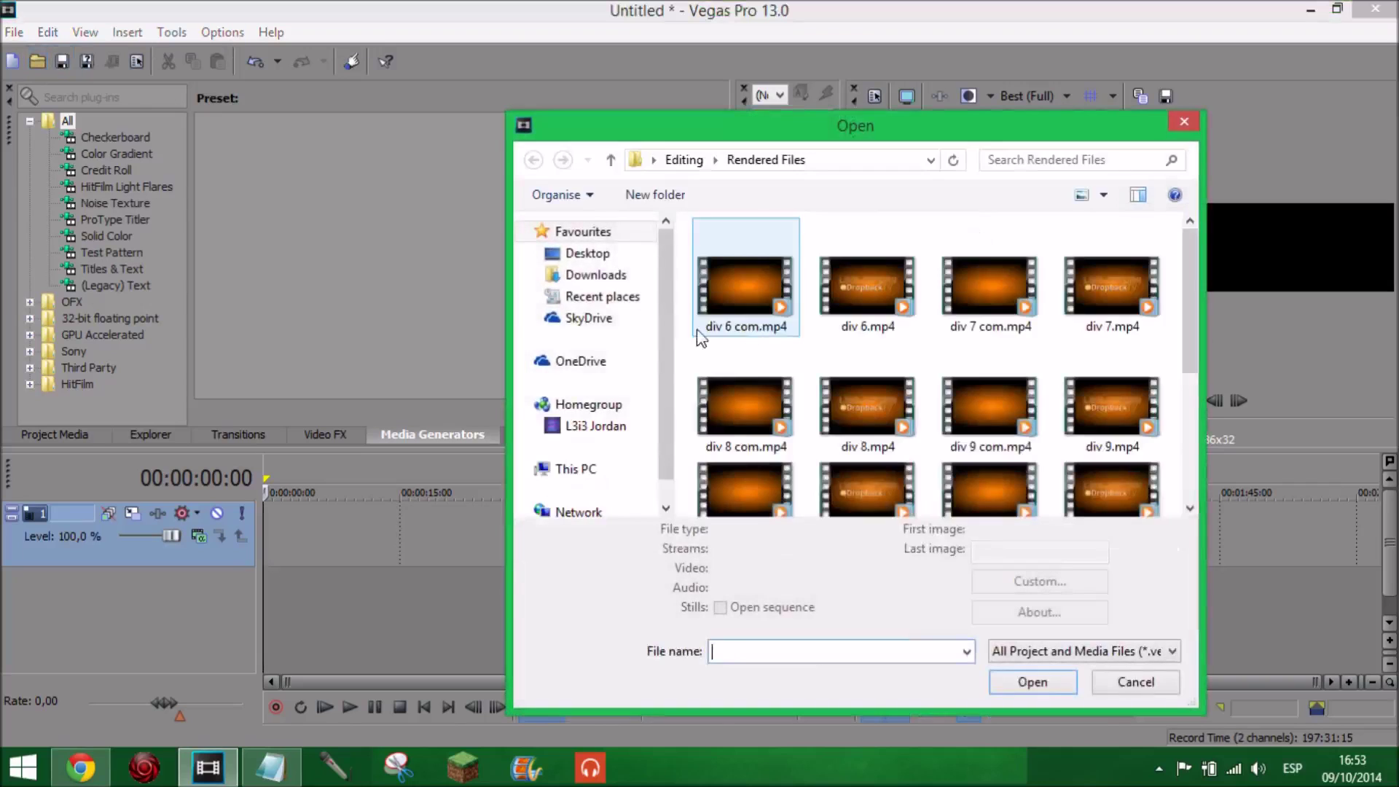
click(592, 254)
click(594, 275)
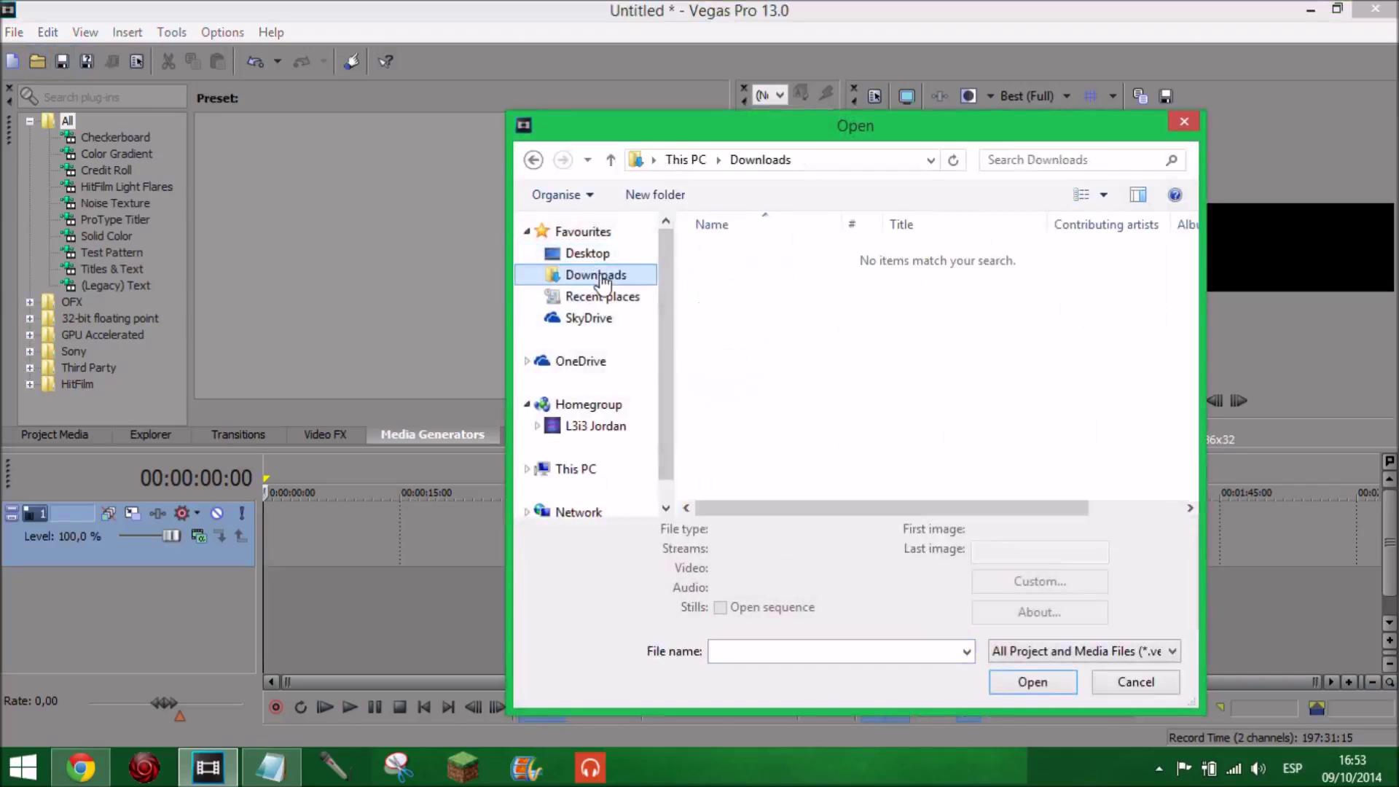
click(602, 262)
drag(1196, 360, 1197, 497)
double_click(785, 491)
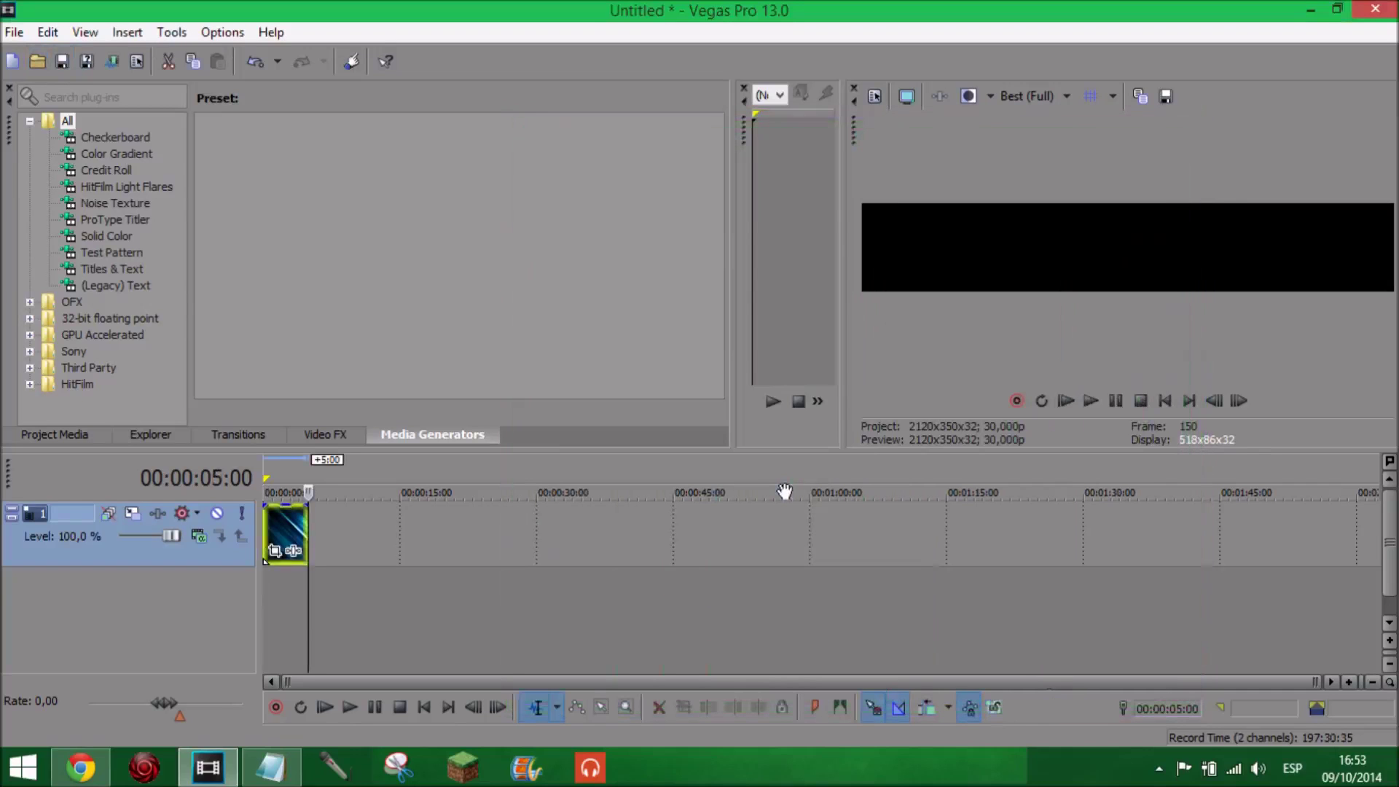
- Set the image's Pan/Crop to Match Output Aspect so it fills the banner
click(287, 526)
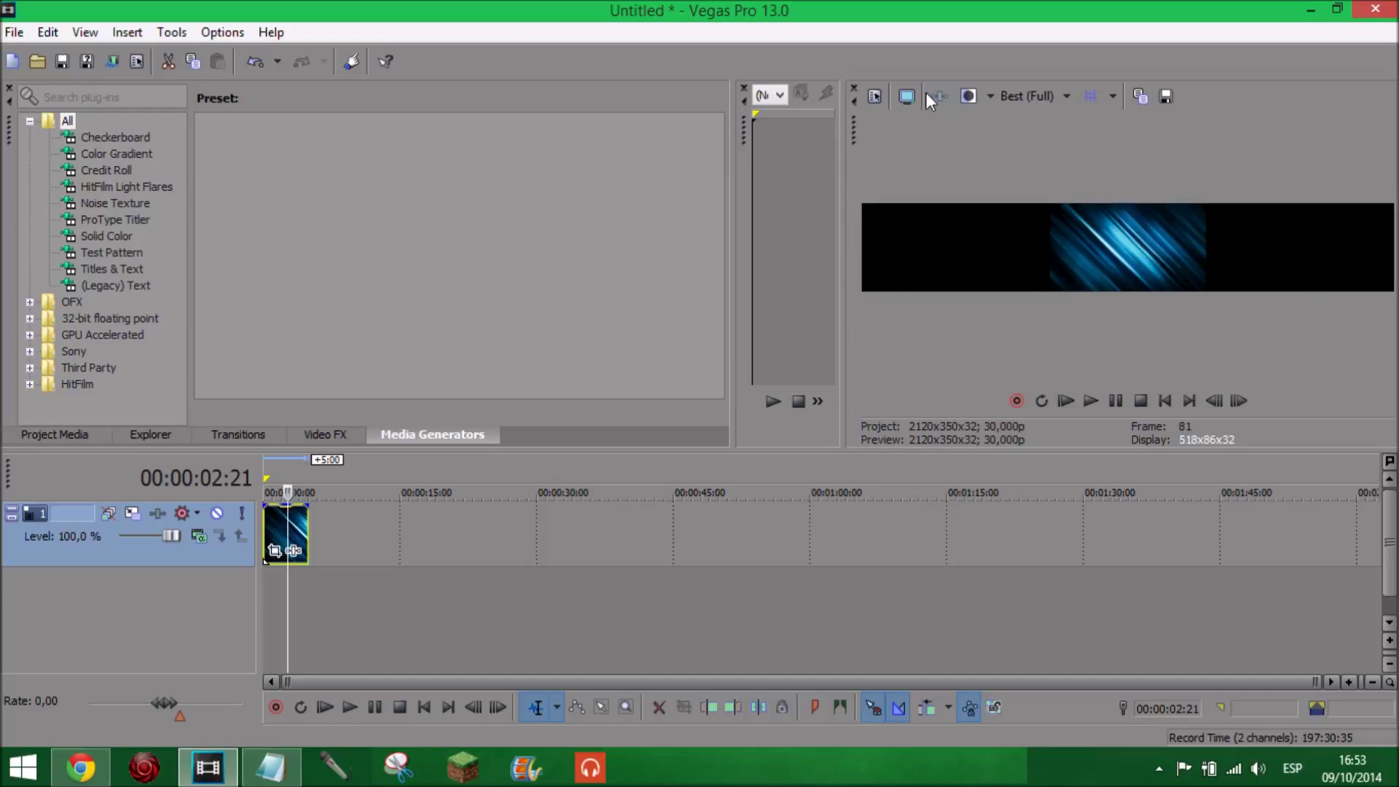
click(274, 553)
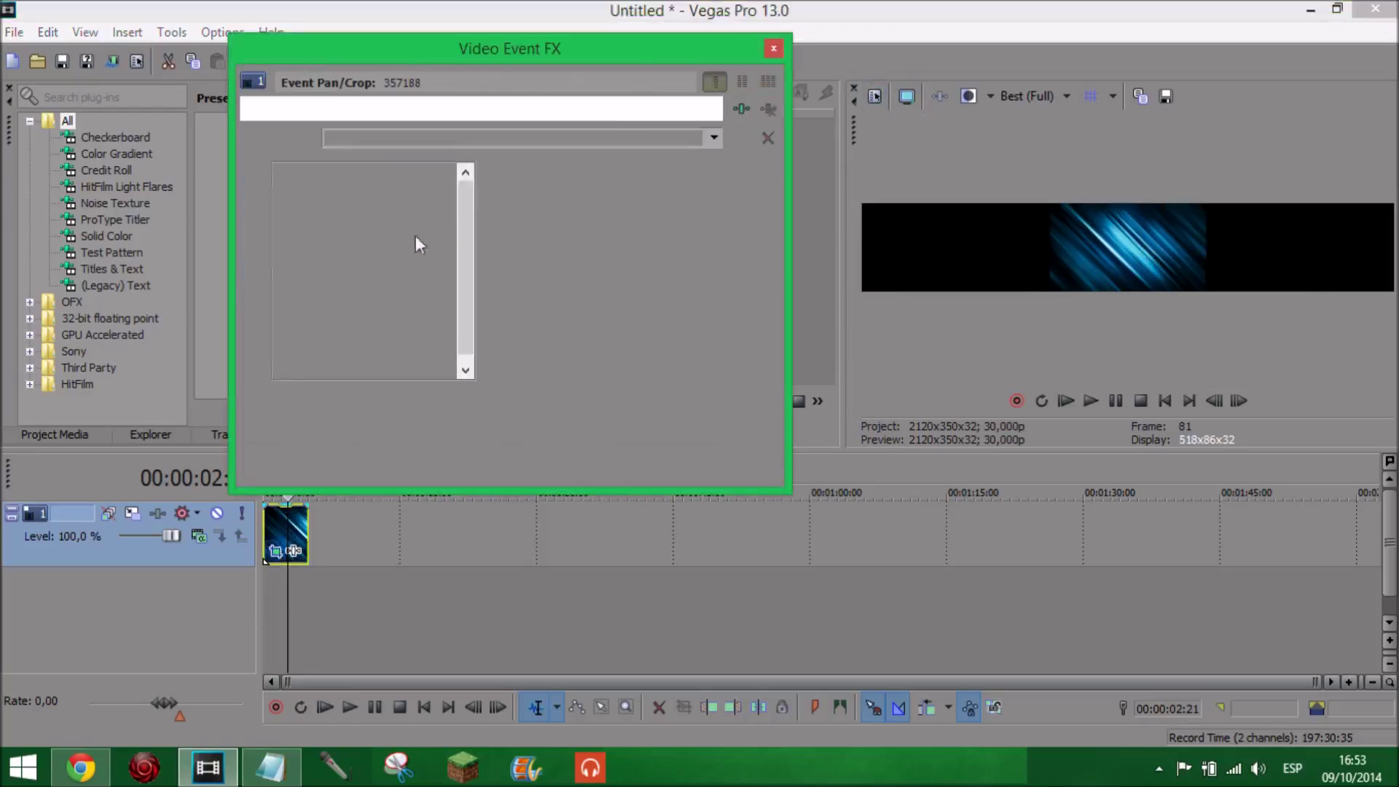
right_click(709, 280)
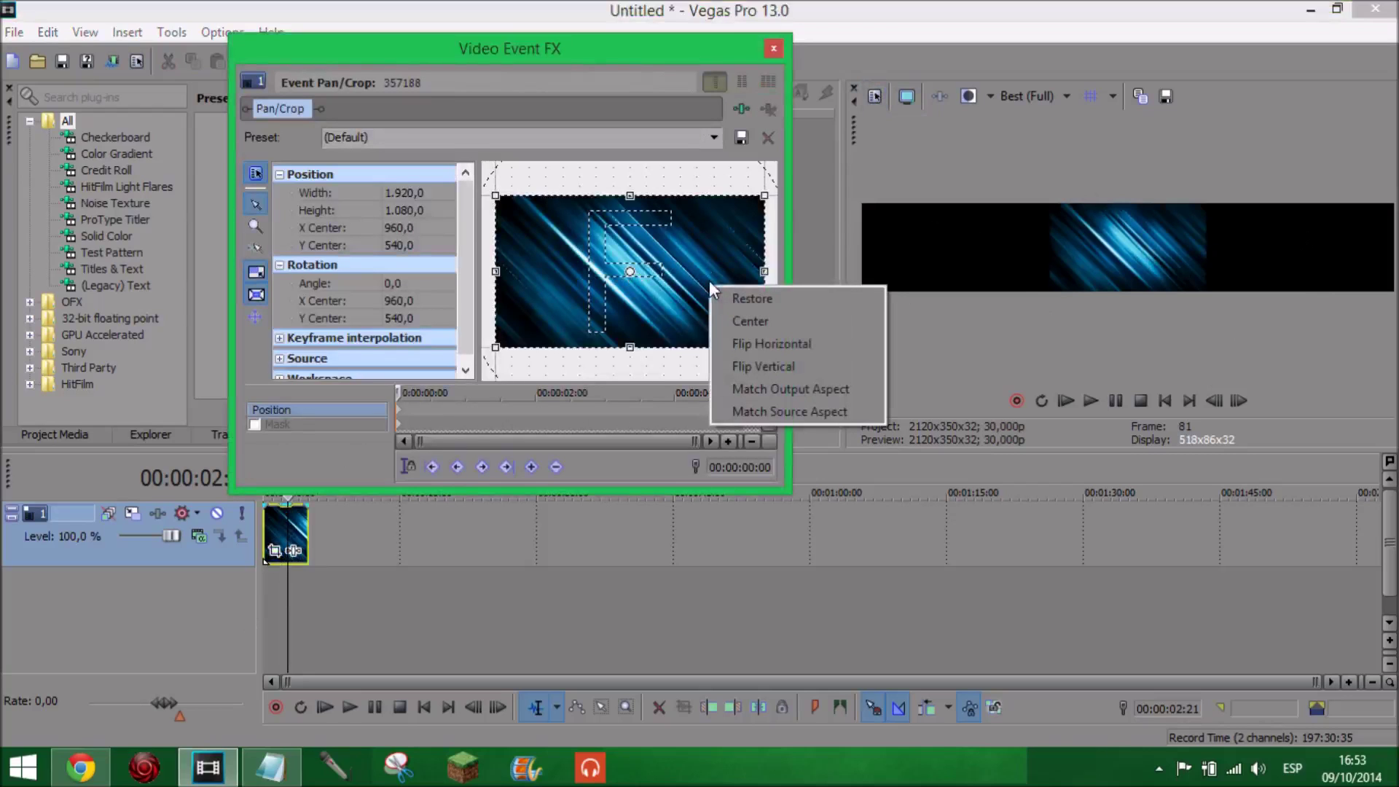
click(771, 392)
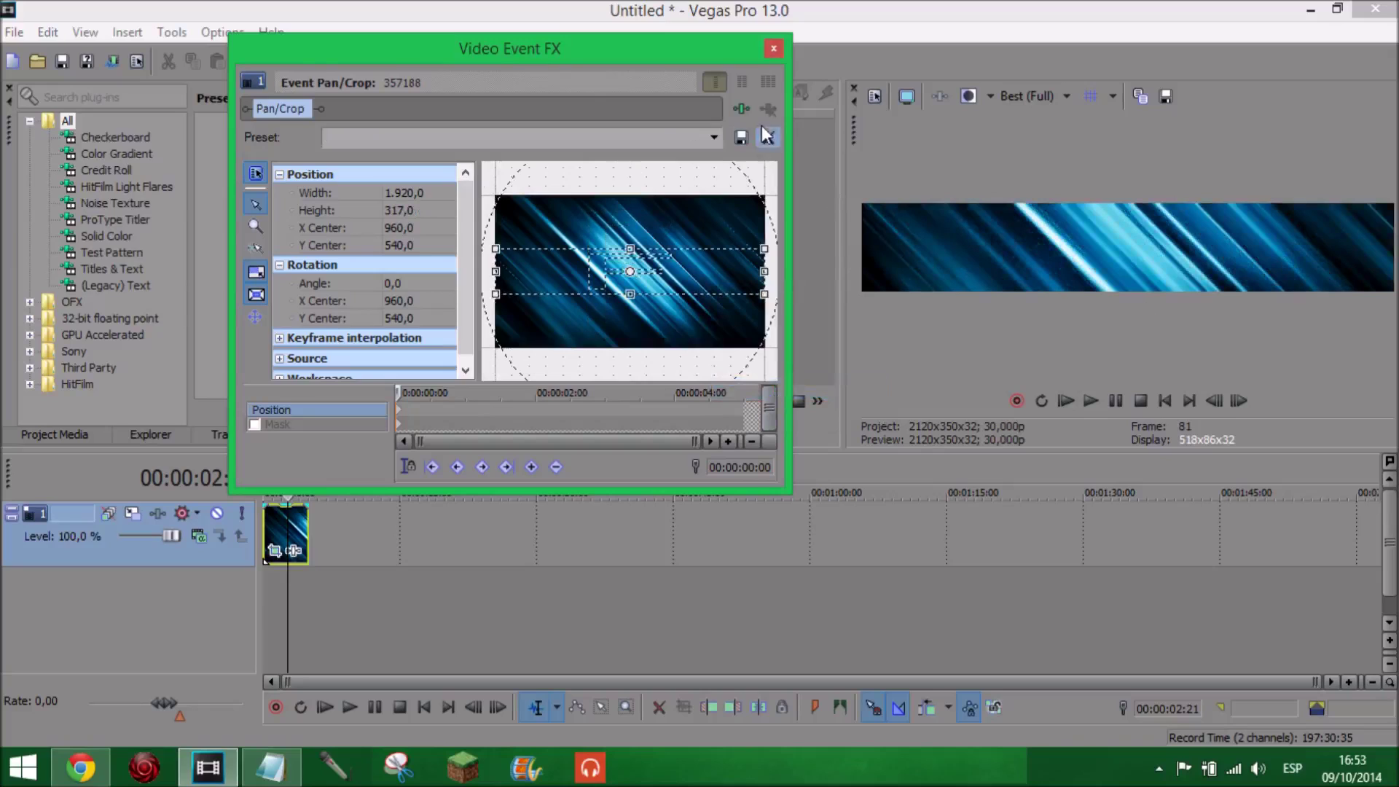
click(774, 48)
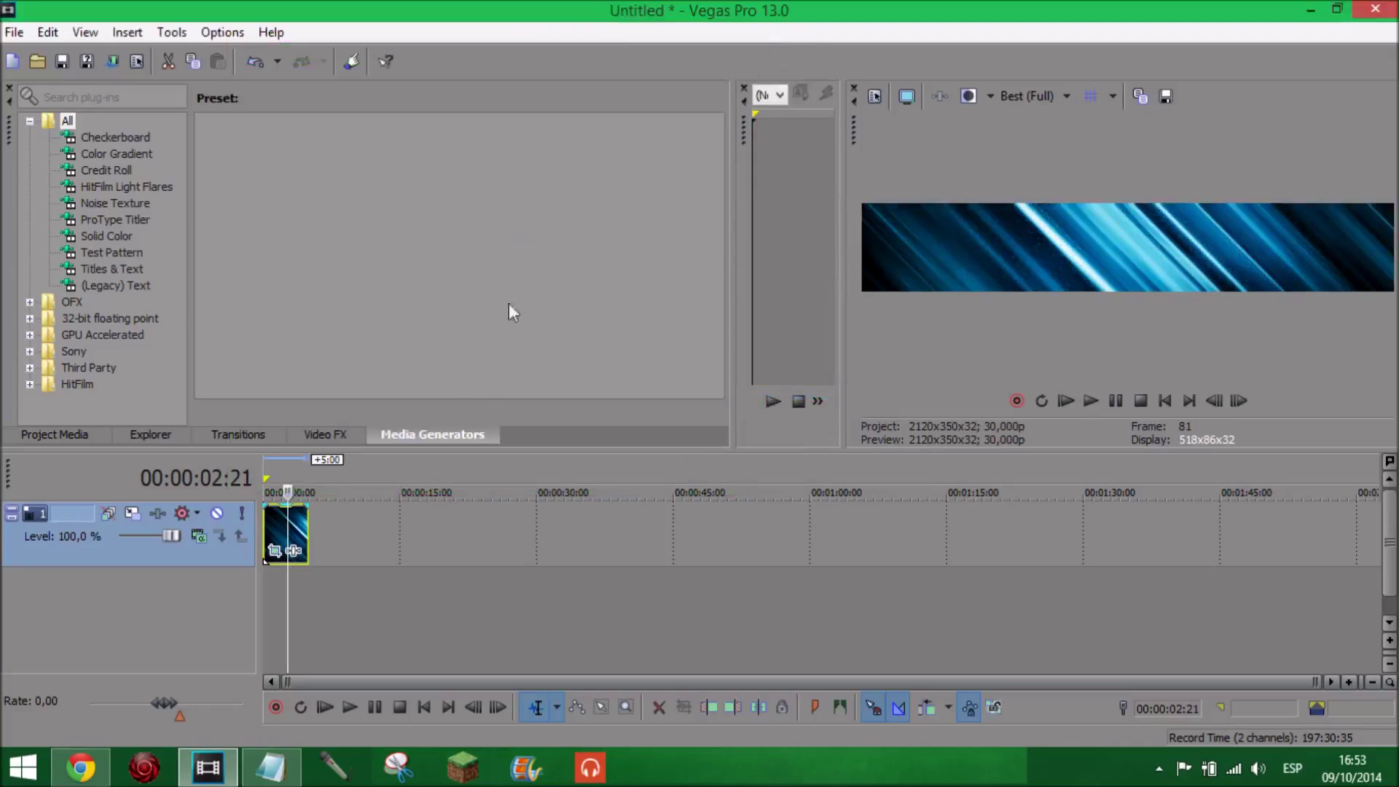
- Insert a new video track above the wallpaper and show the (Legacy) Text generator presets
right_click(299, 584)
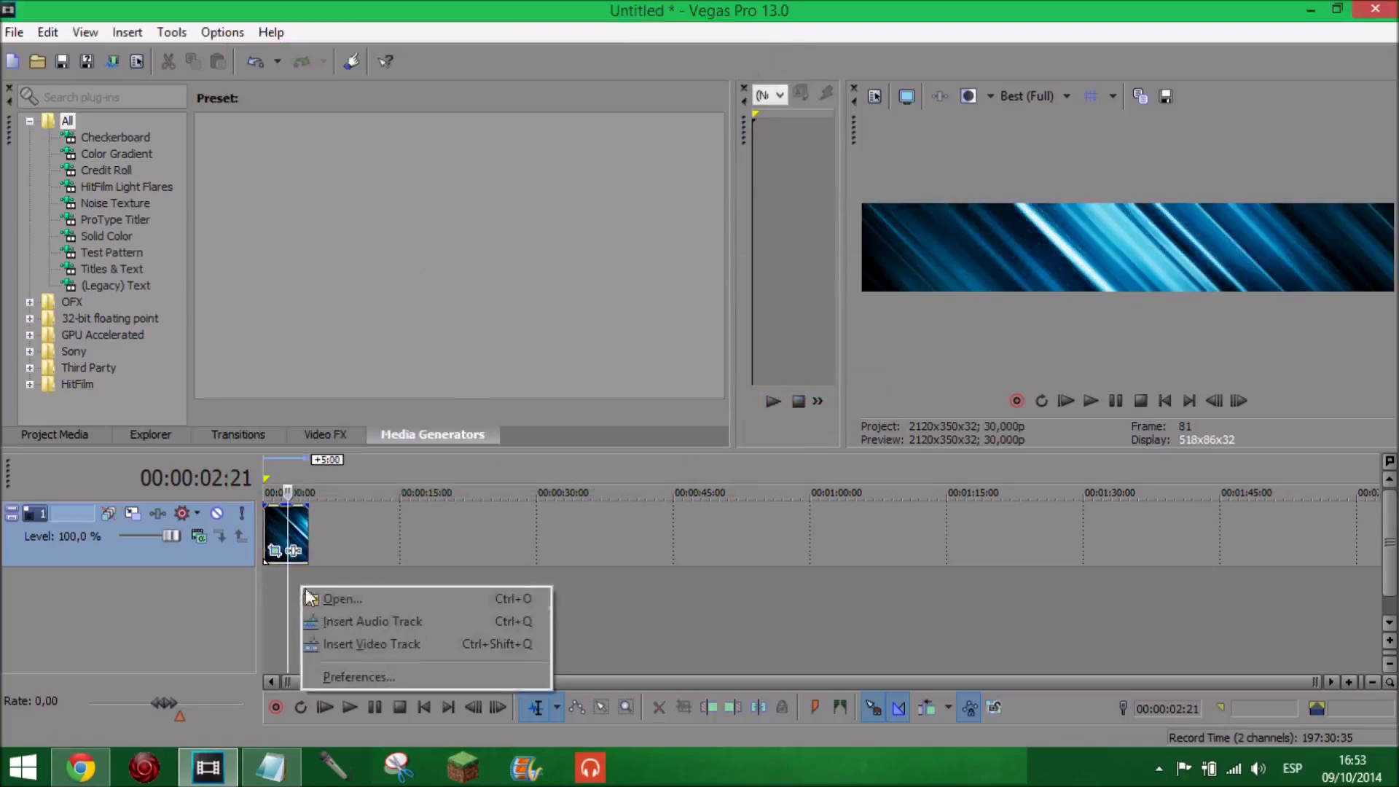
click(360, 645)
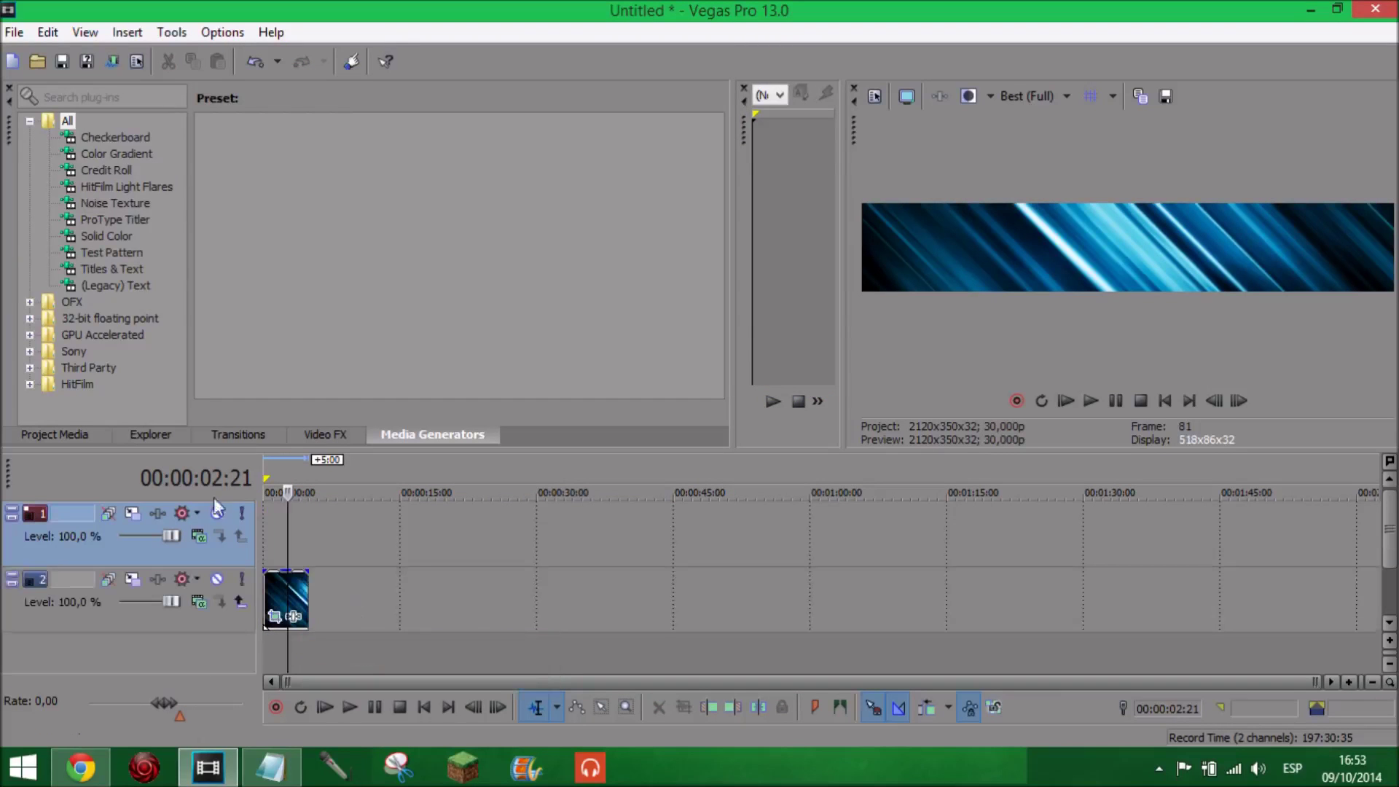
right_click(322, 527)
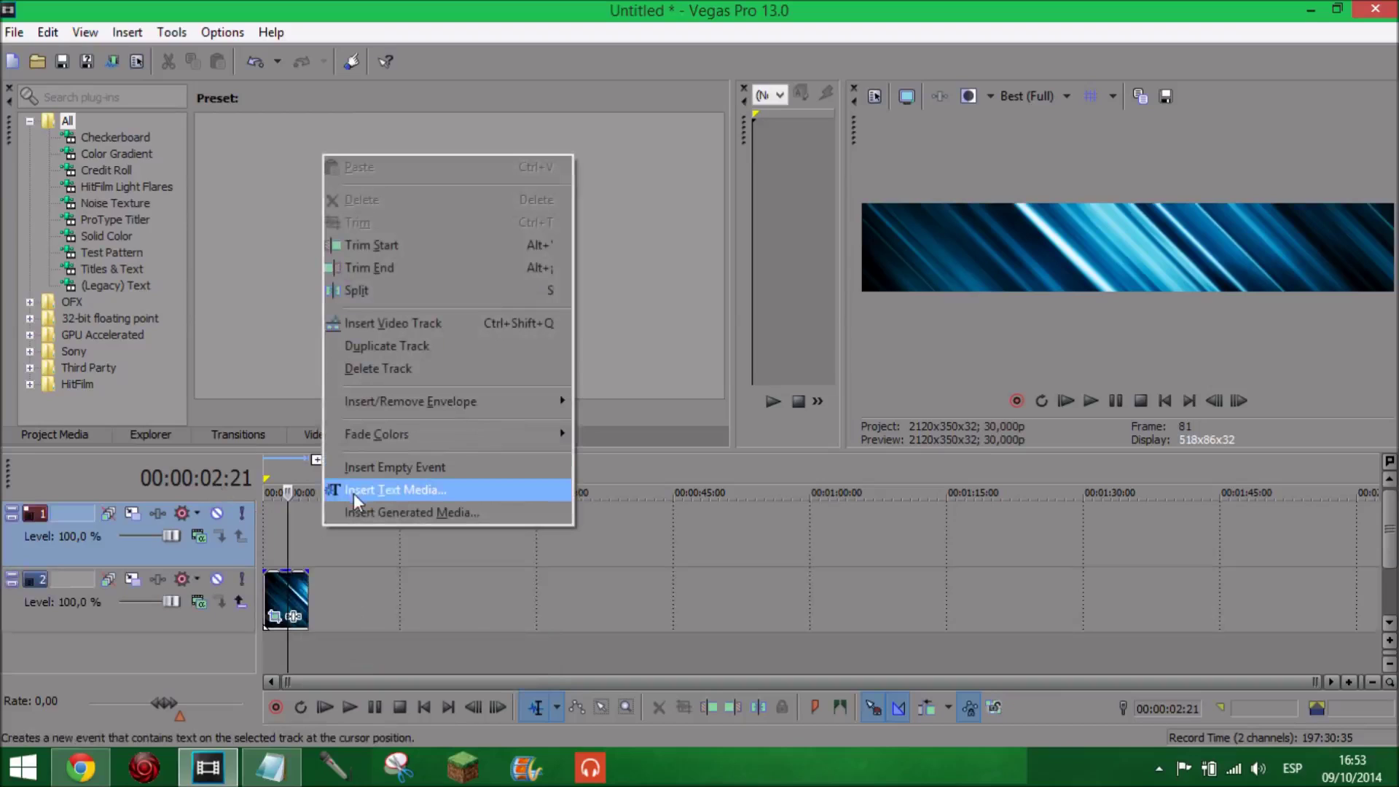
click(203, 307)
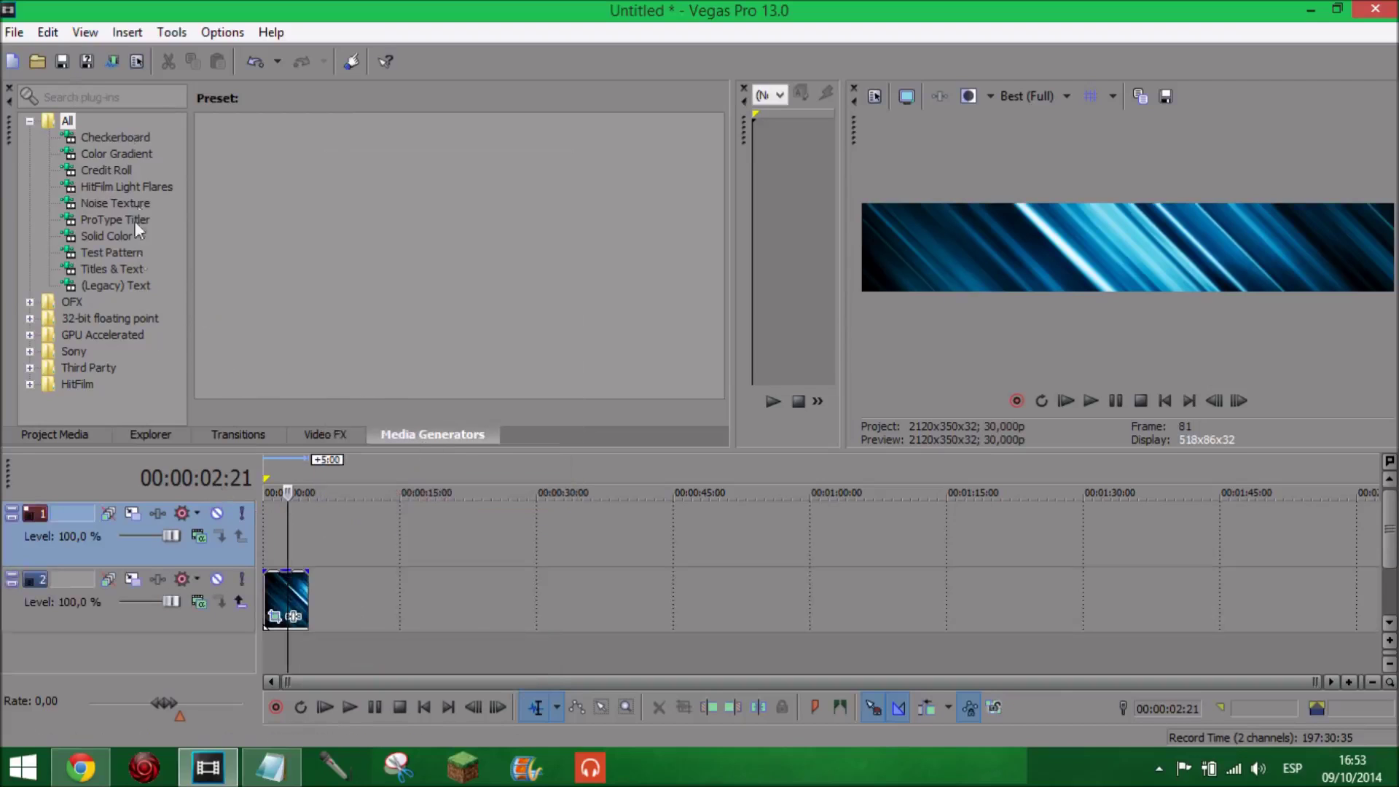
click(121, 268)
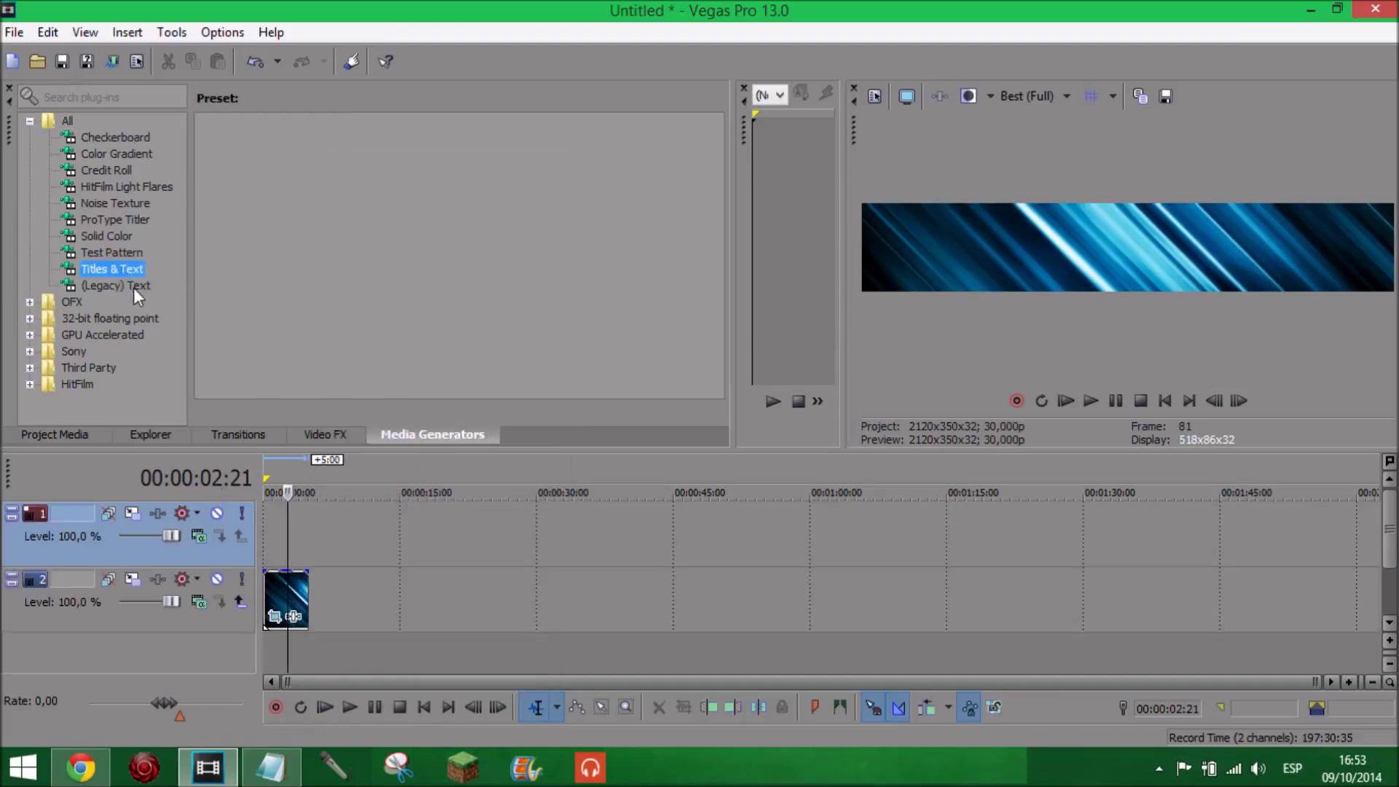
click(120, 286)
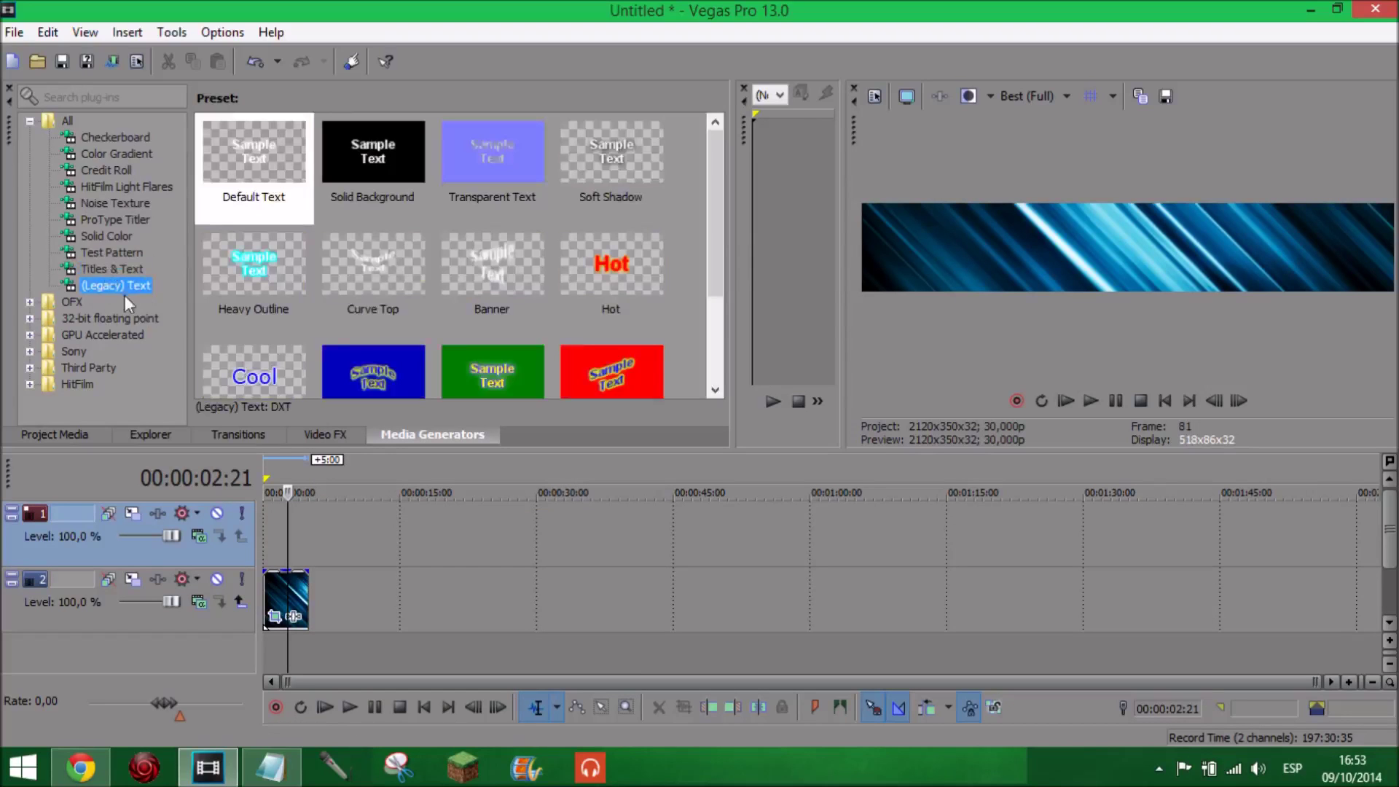
- Add the Default legacy text to the top track and replace its sample text with 'L3I3JORDAN' in Varsity Regular
drag(262, 168, 264, 524)
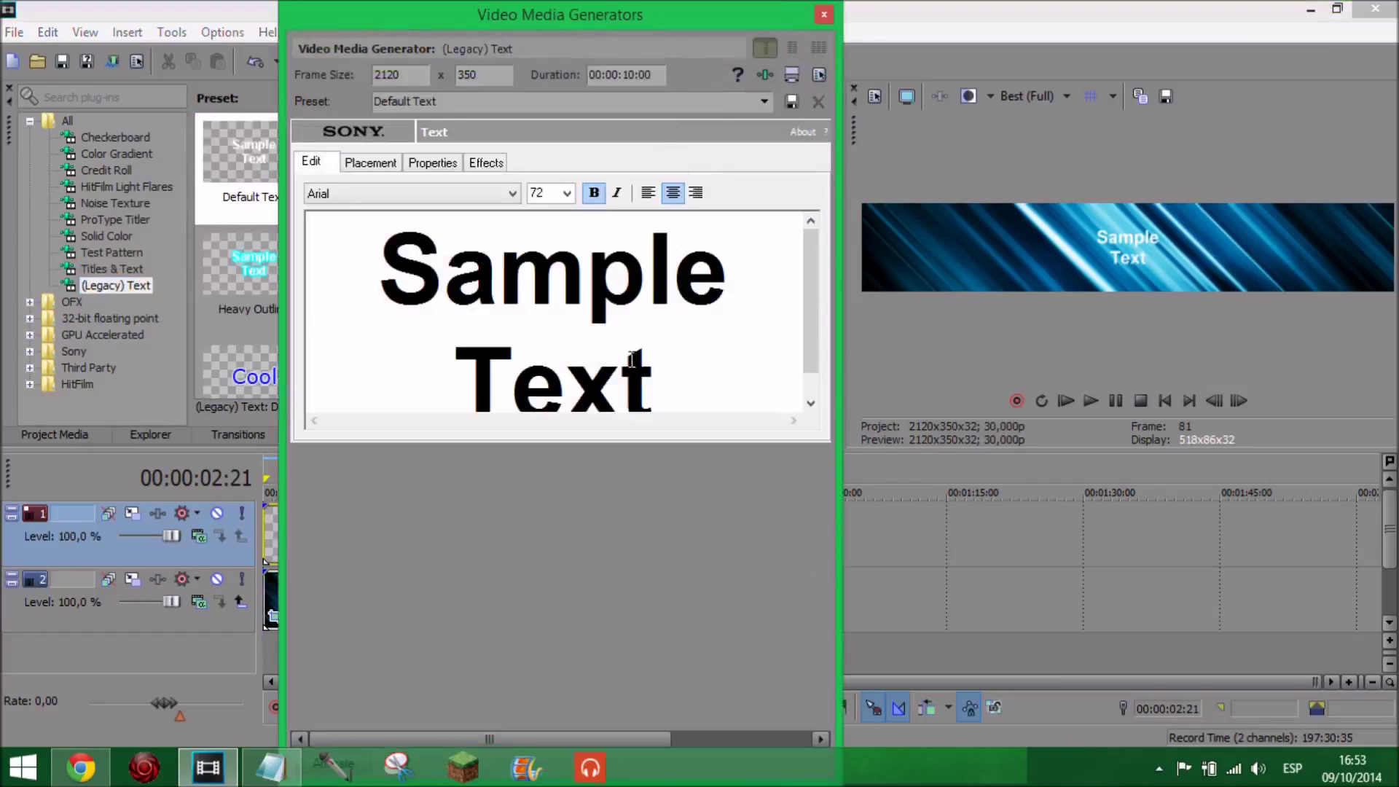
drag(666, 366, 277, 260)
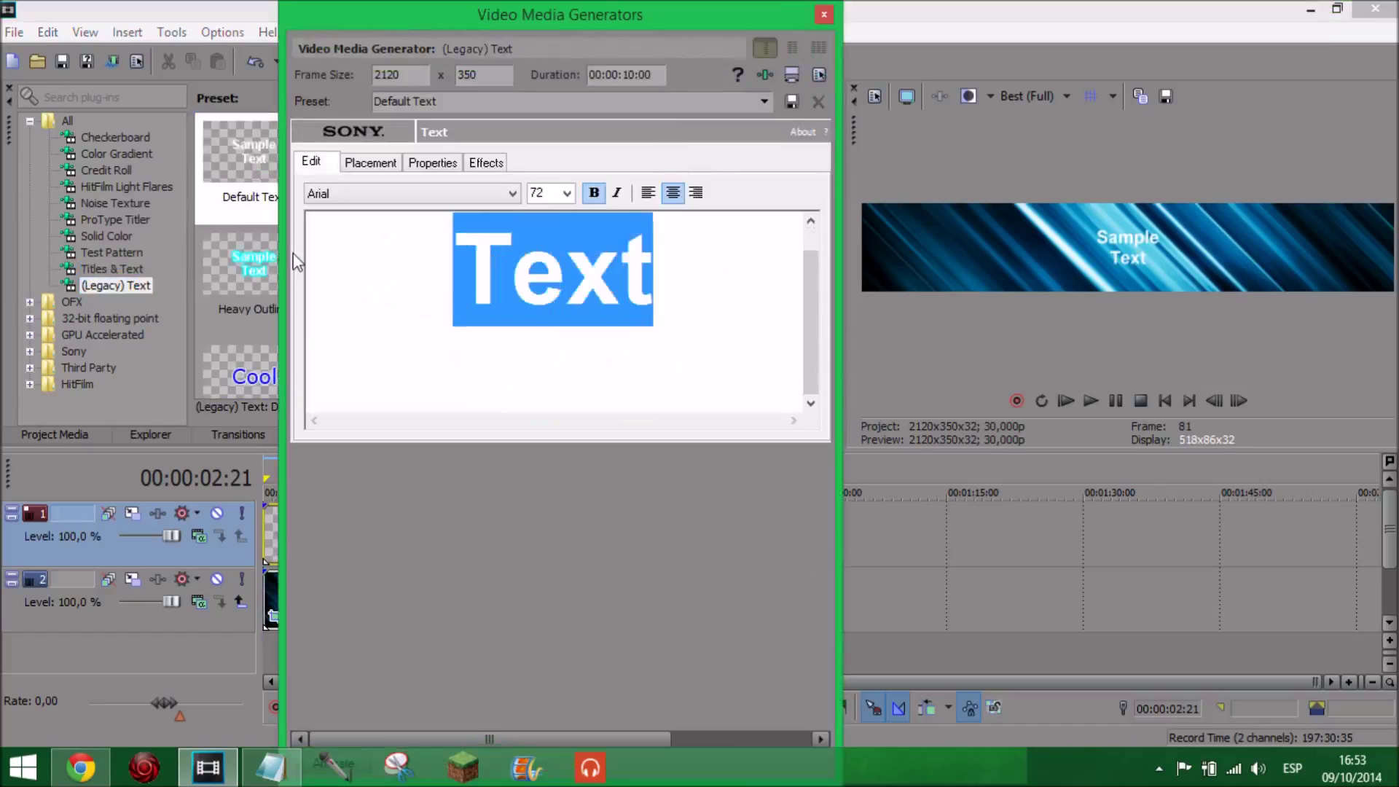
key(Delete)
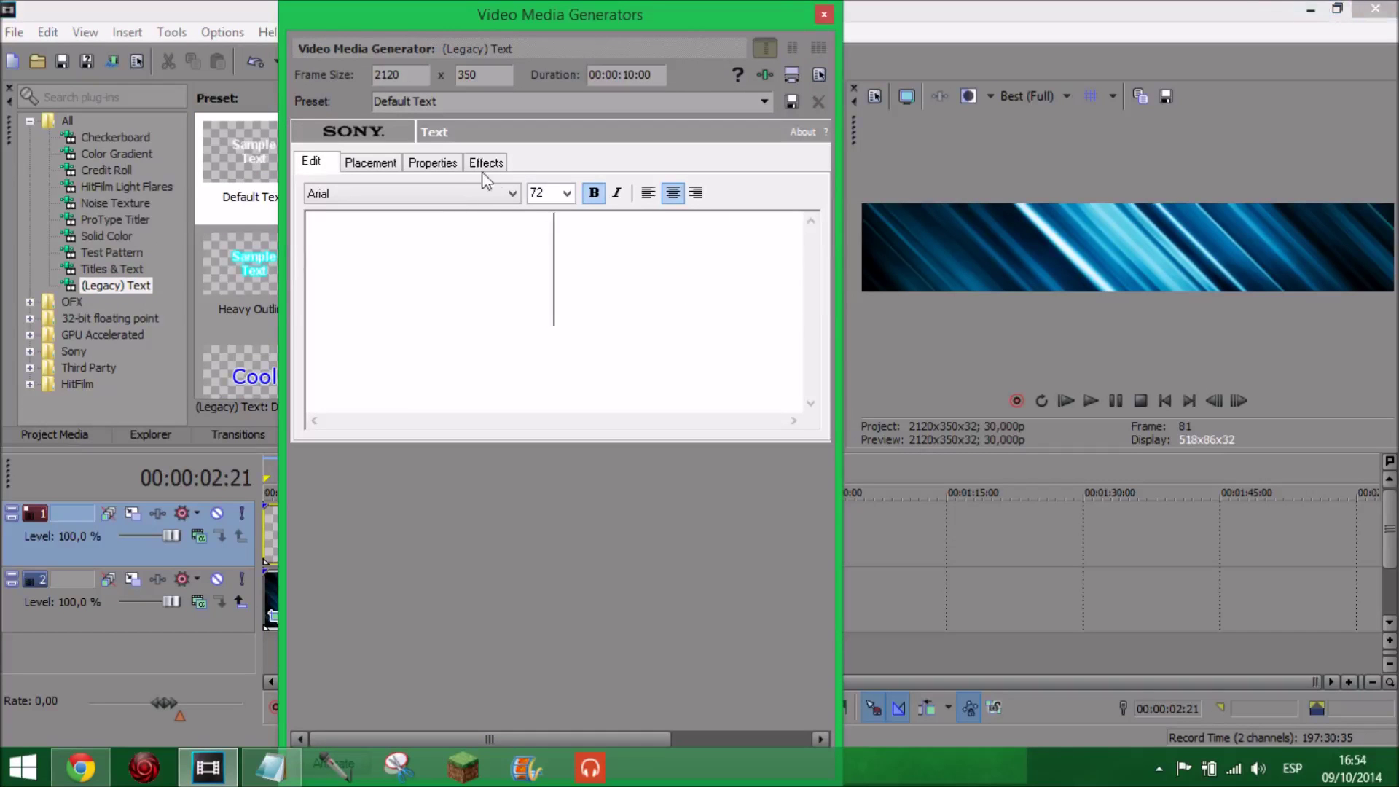
click(480, 195)
drag(512, 328, 514, 557)
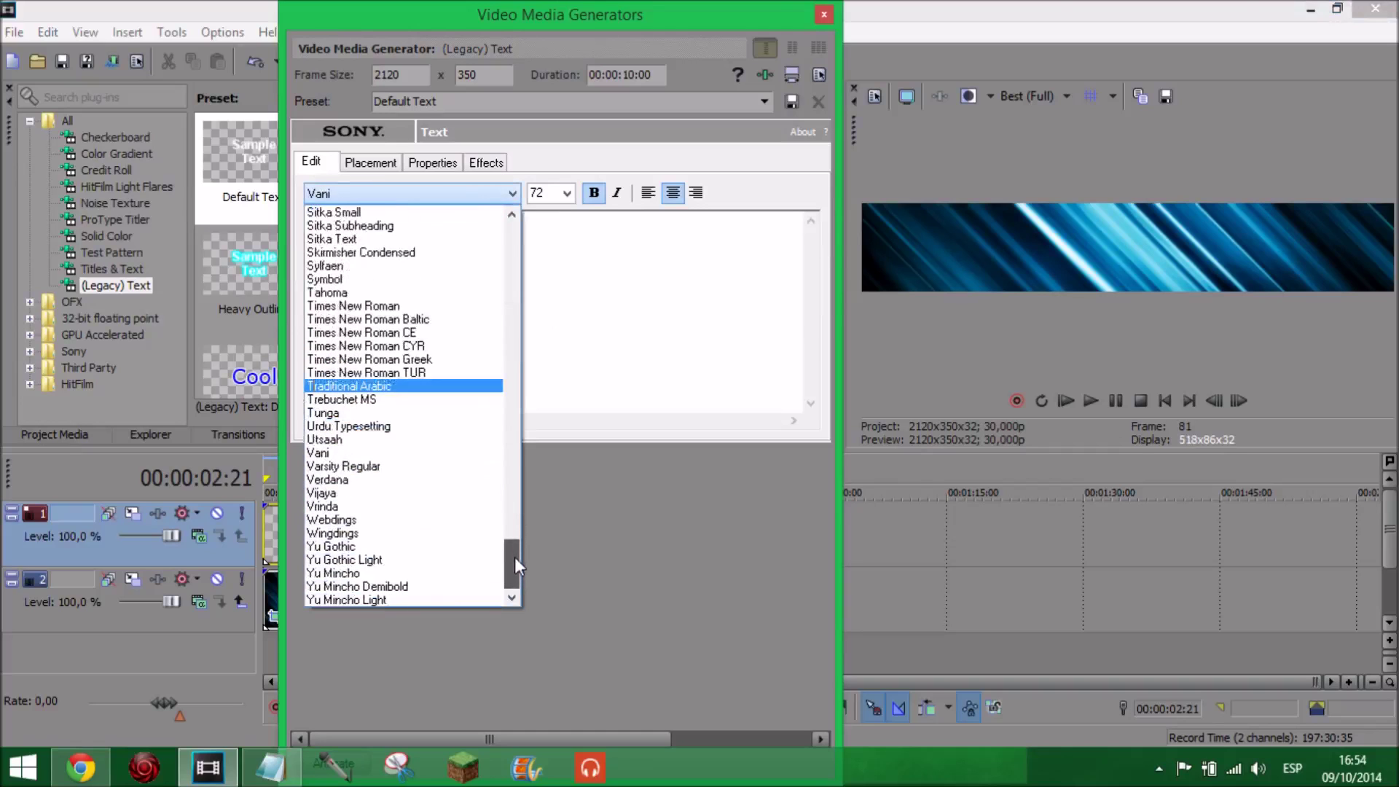
click(397, 469)
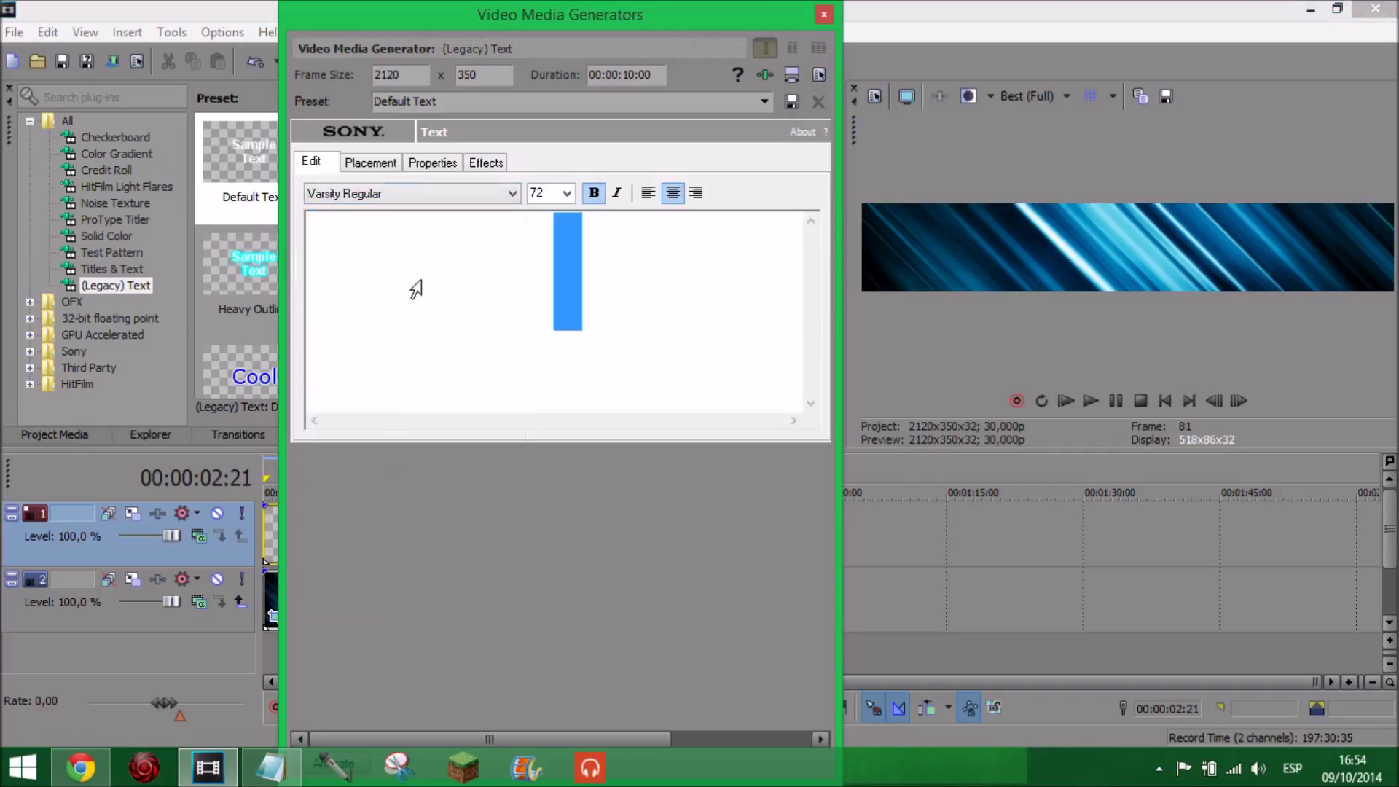
text(L)
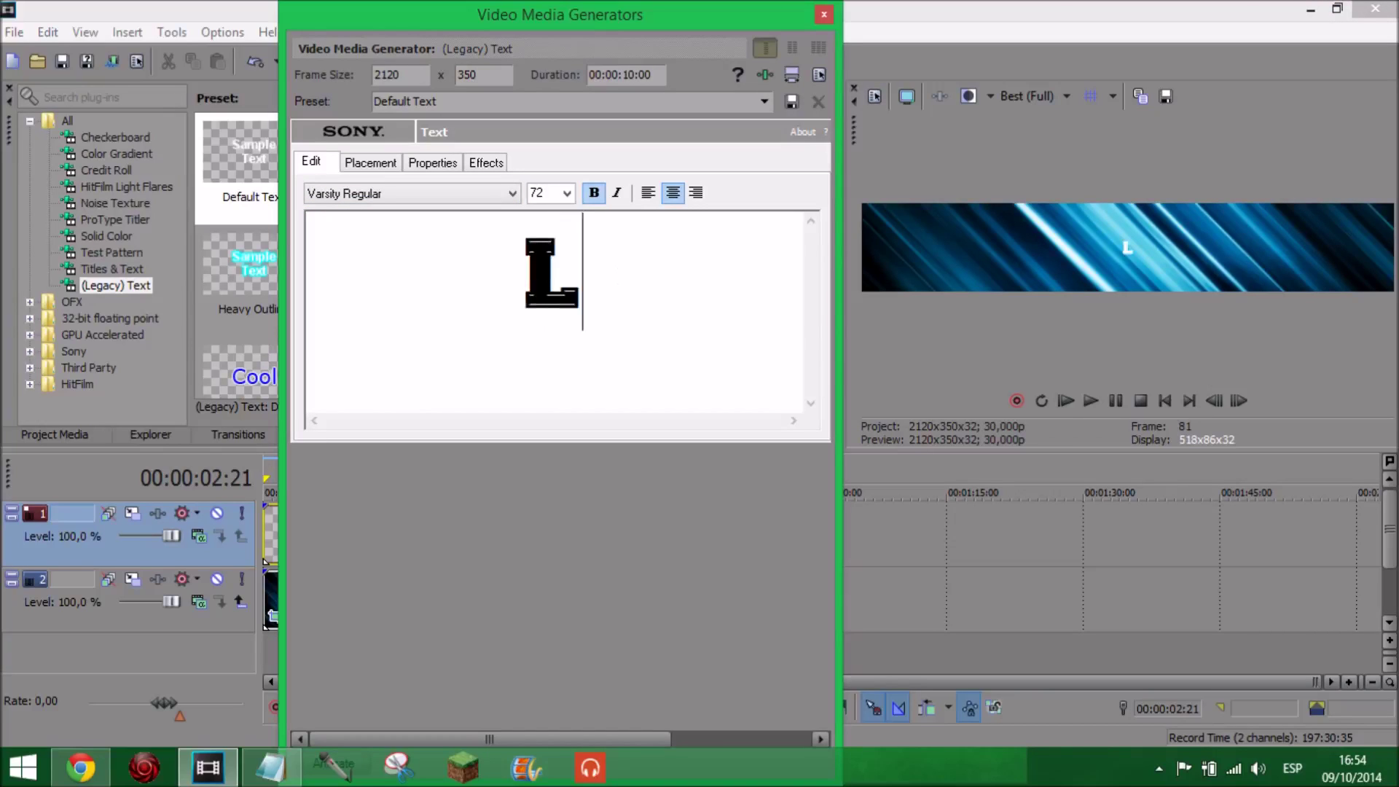
text(3I3JORDAN)
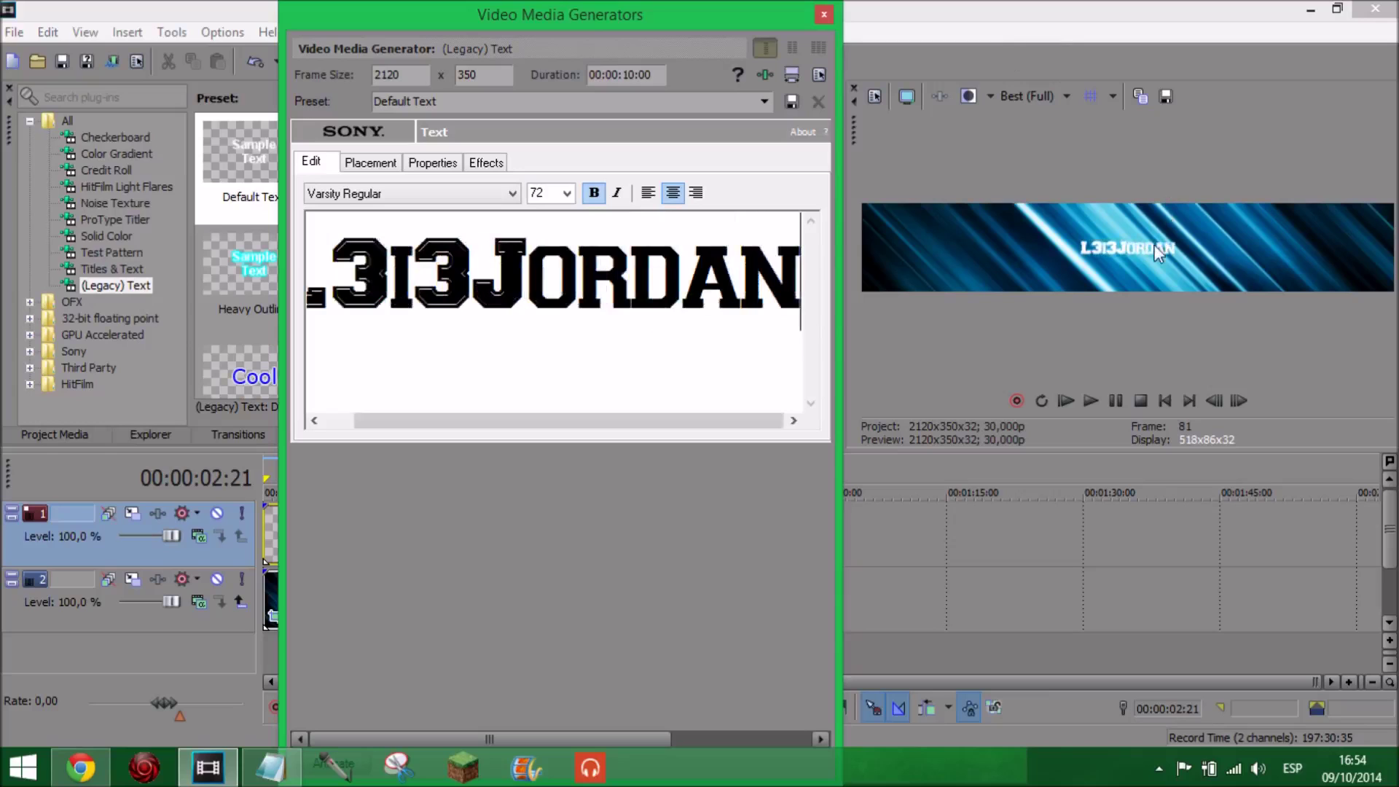
- Nudge the text's placement, keep the 10% safe zone, and close the text generator
click(435, 162)
click(389, 165)
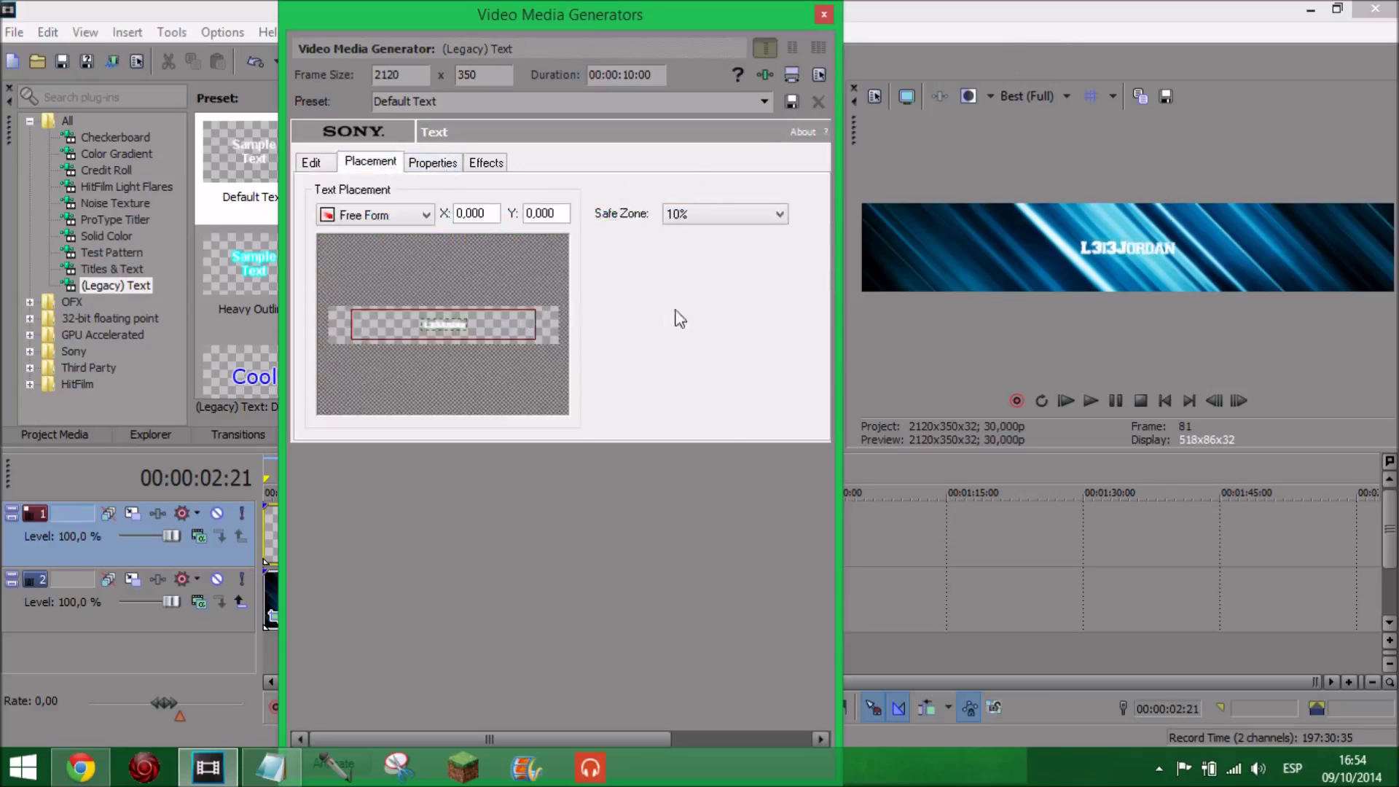
drag(452, 327, 453, 326)
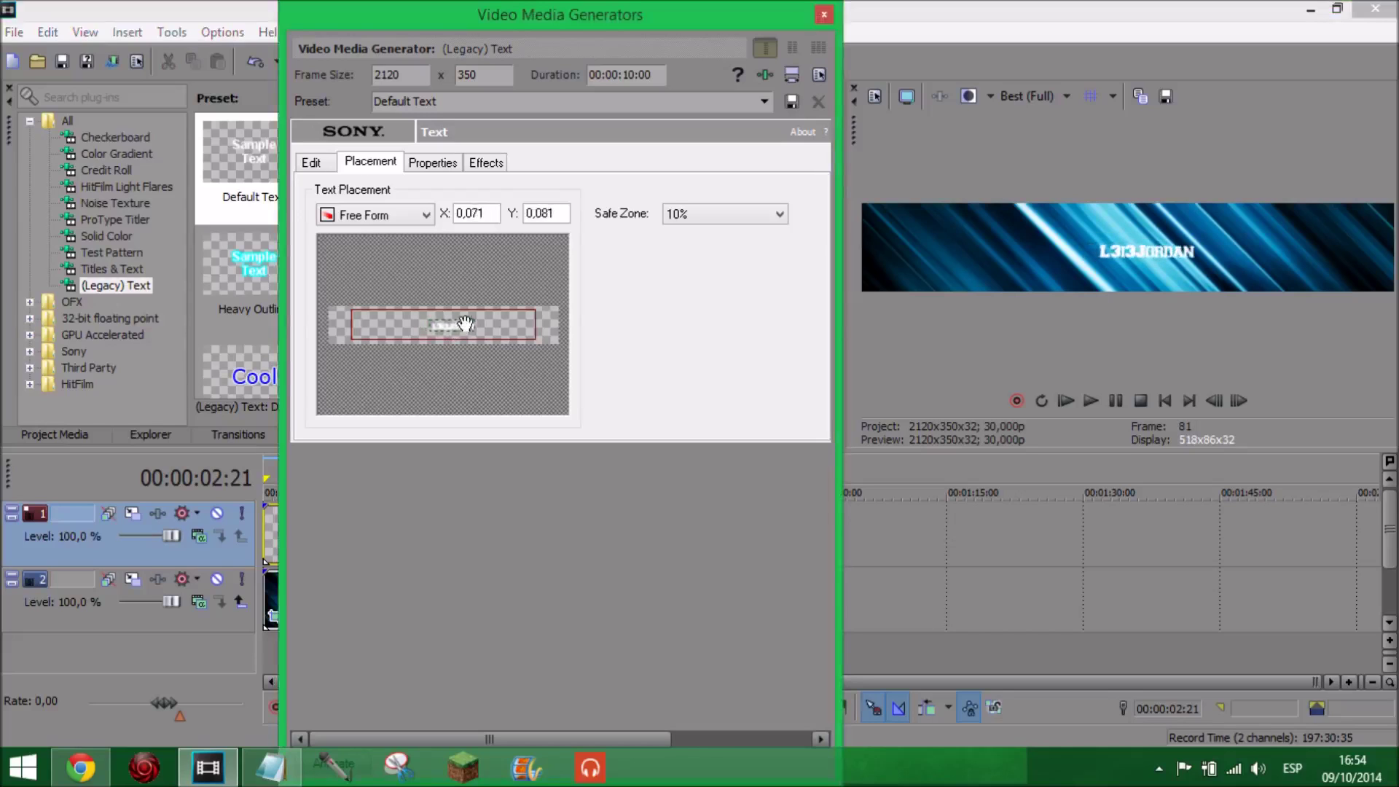
click(729, 215)
click(730, 216)
click(462, 164)
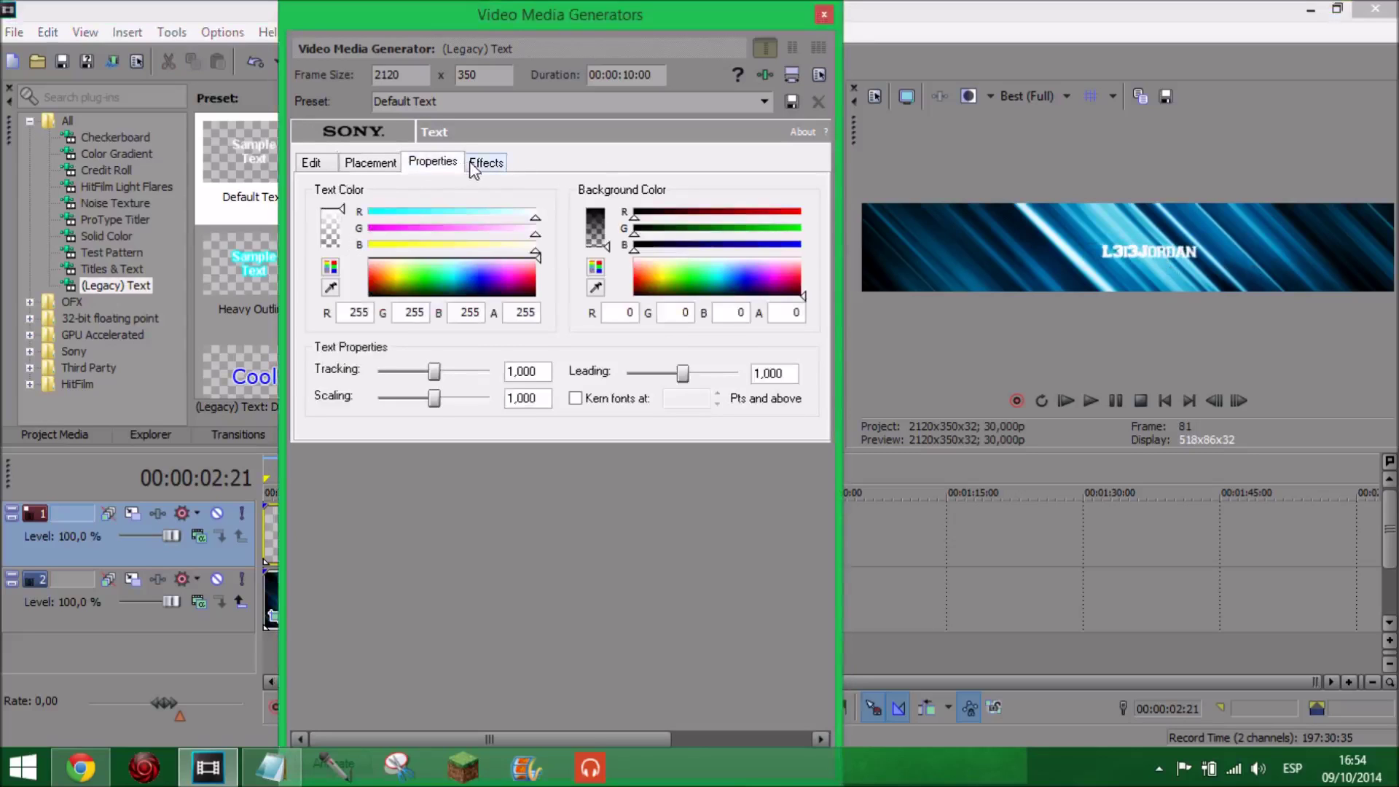
click(478, 163)
click(376, 165)
click(320, 166)
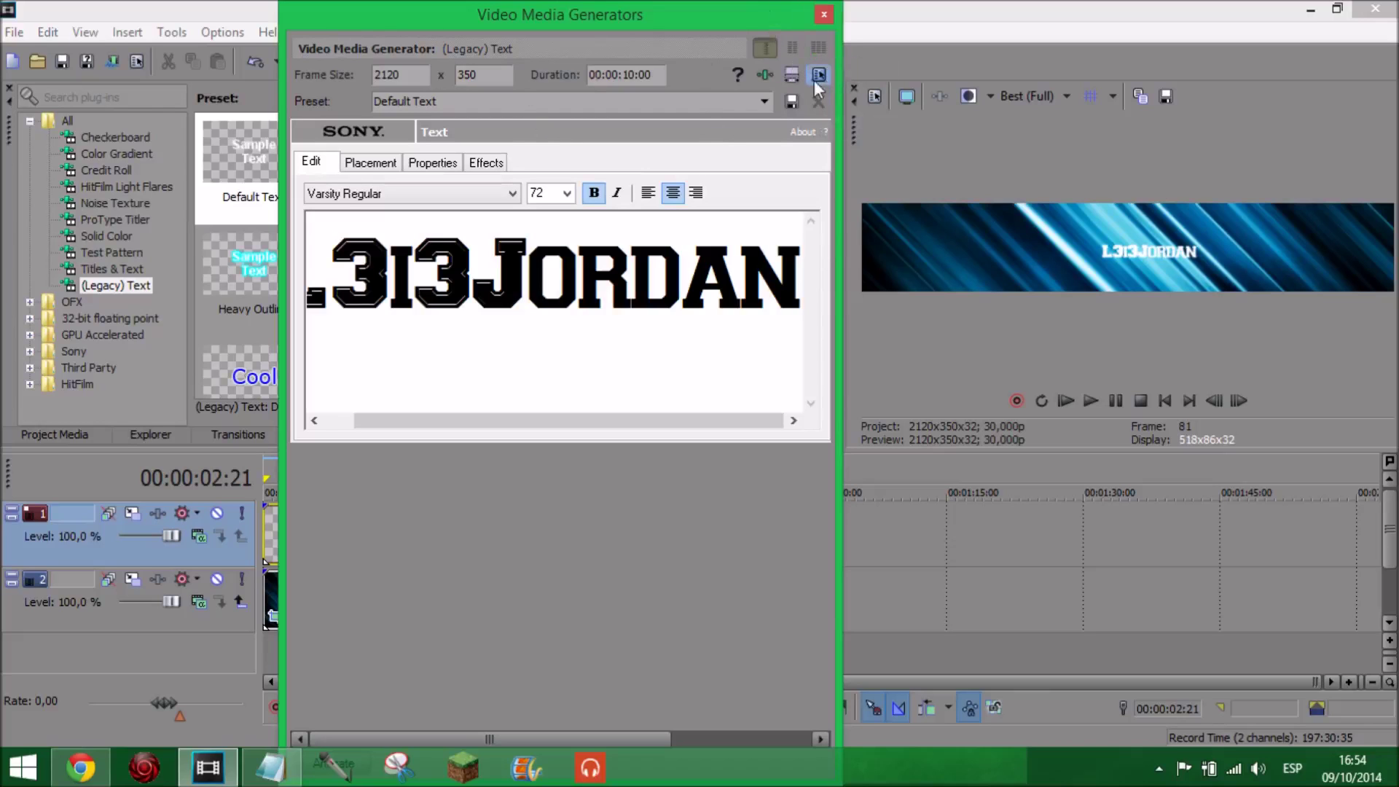
click(823, 15)
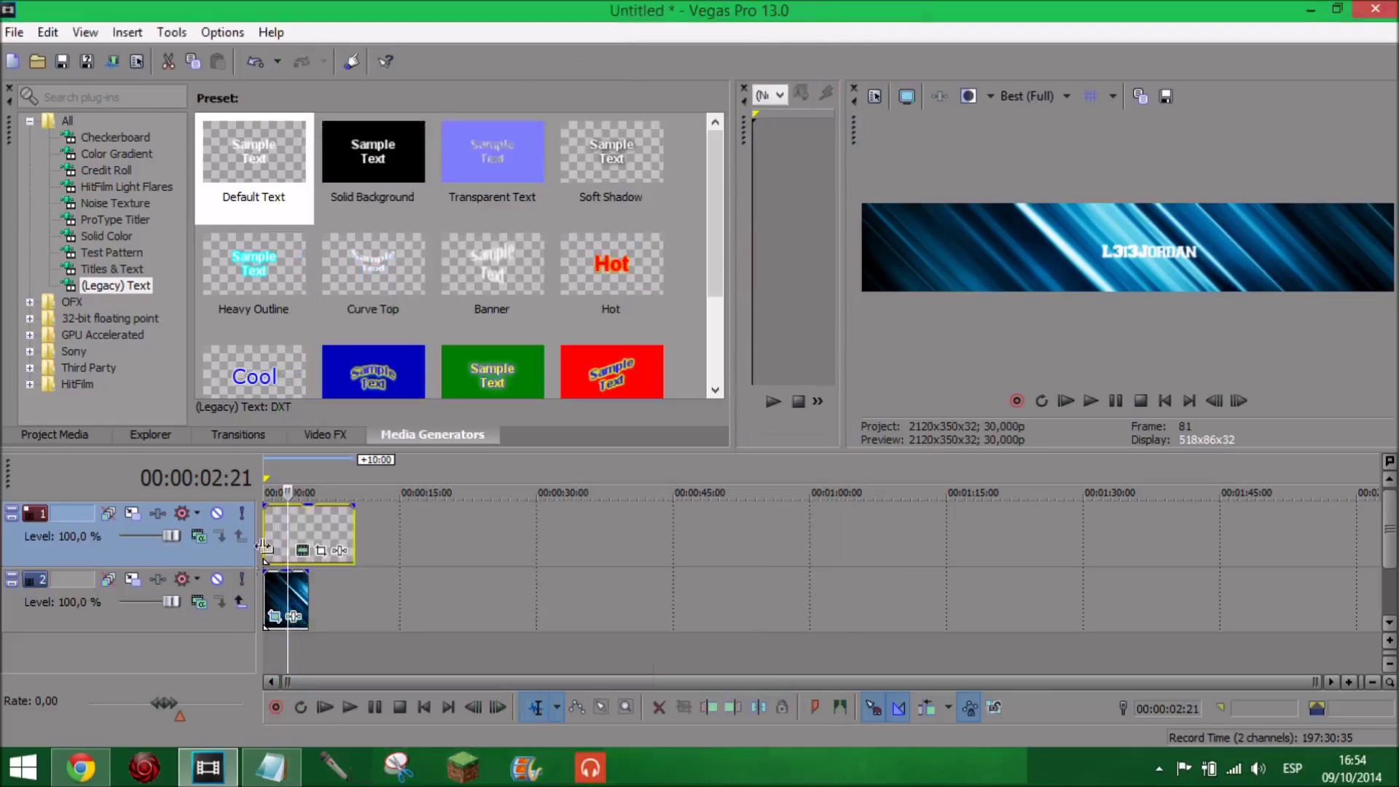
- Delete the legacy text event and add the default Titles & Text title to track 1
right_click(299, 521)
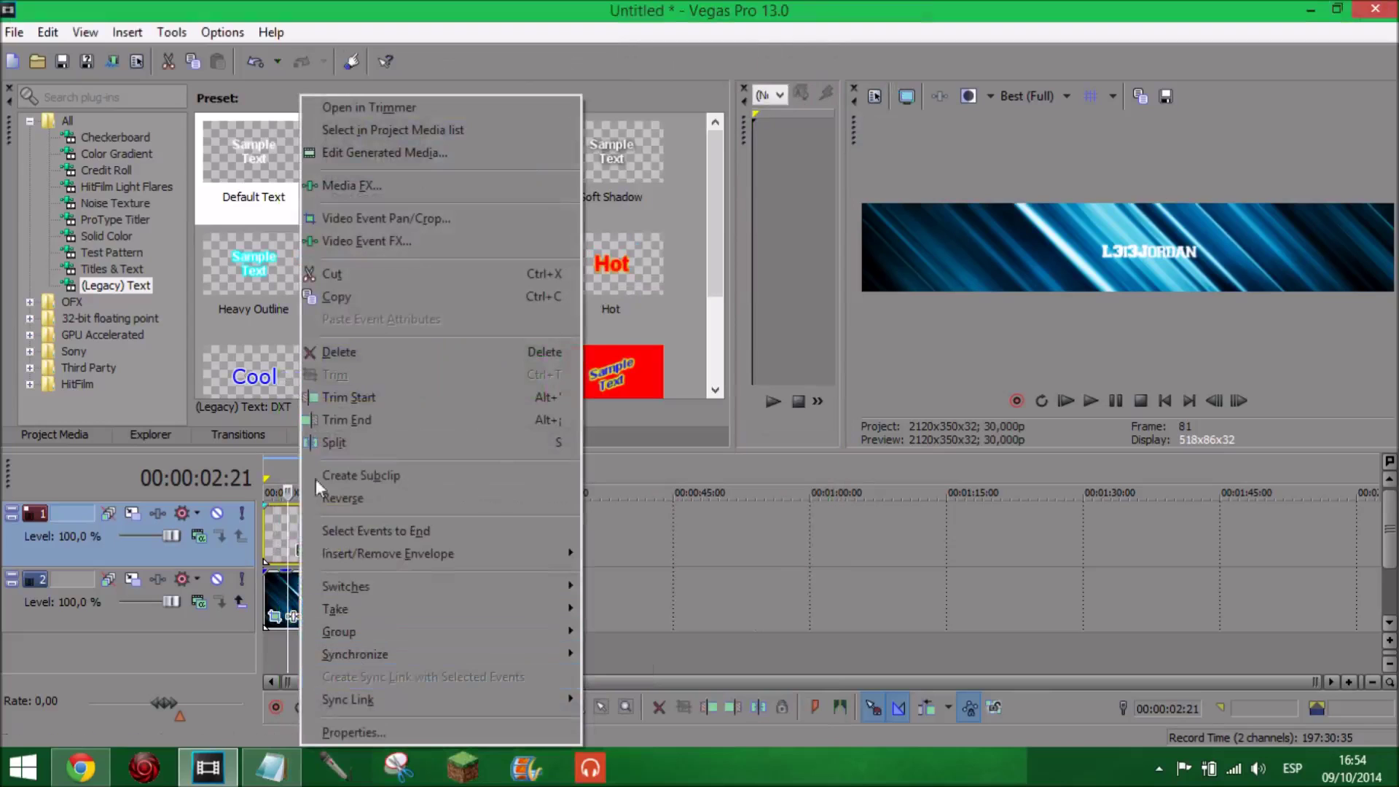
click(345, 355)
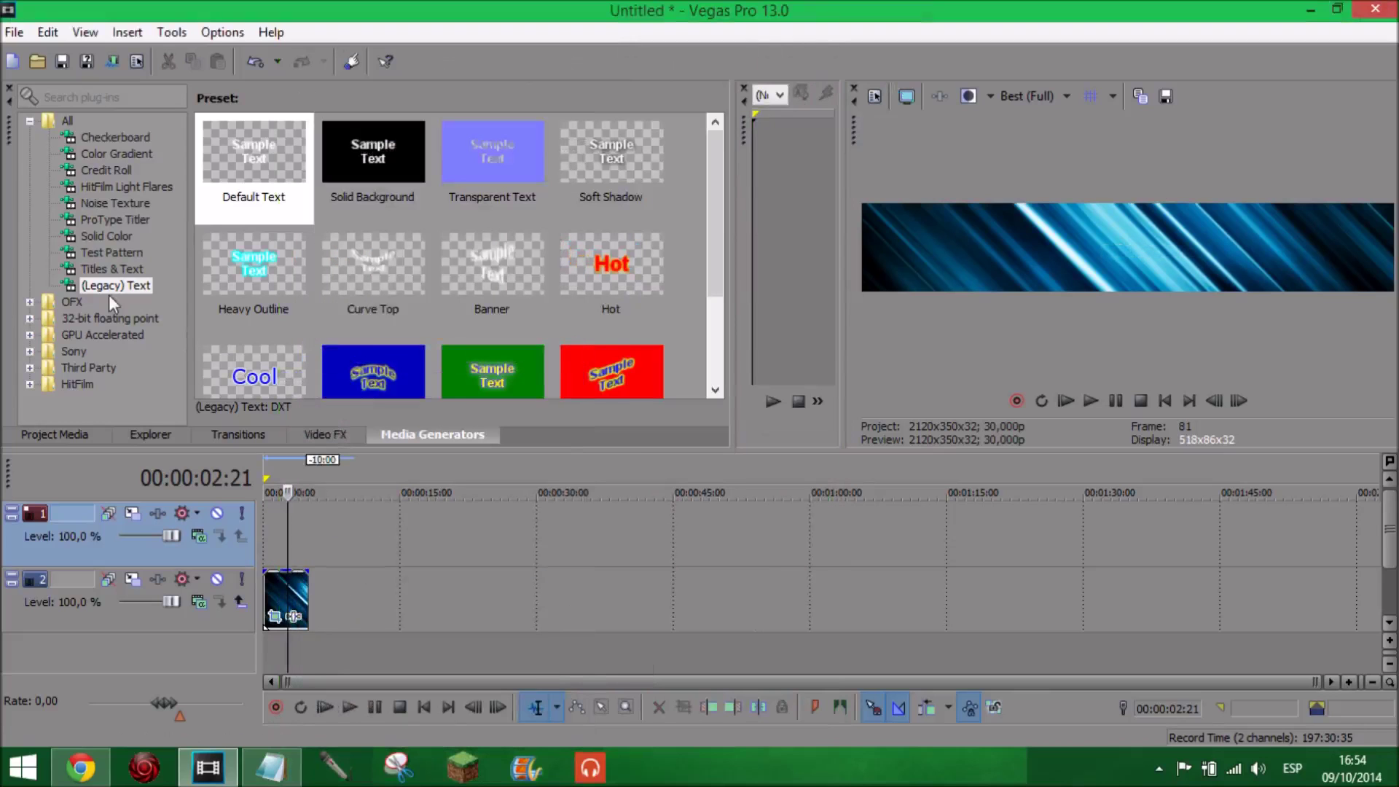
click(128, 270)
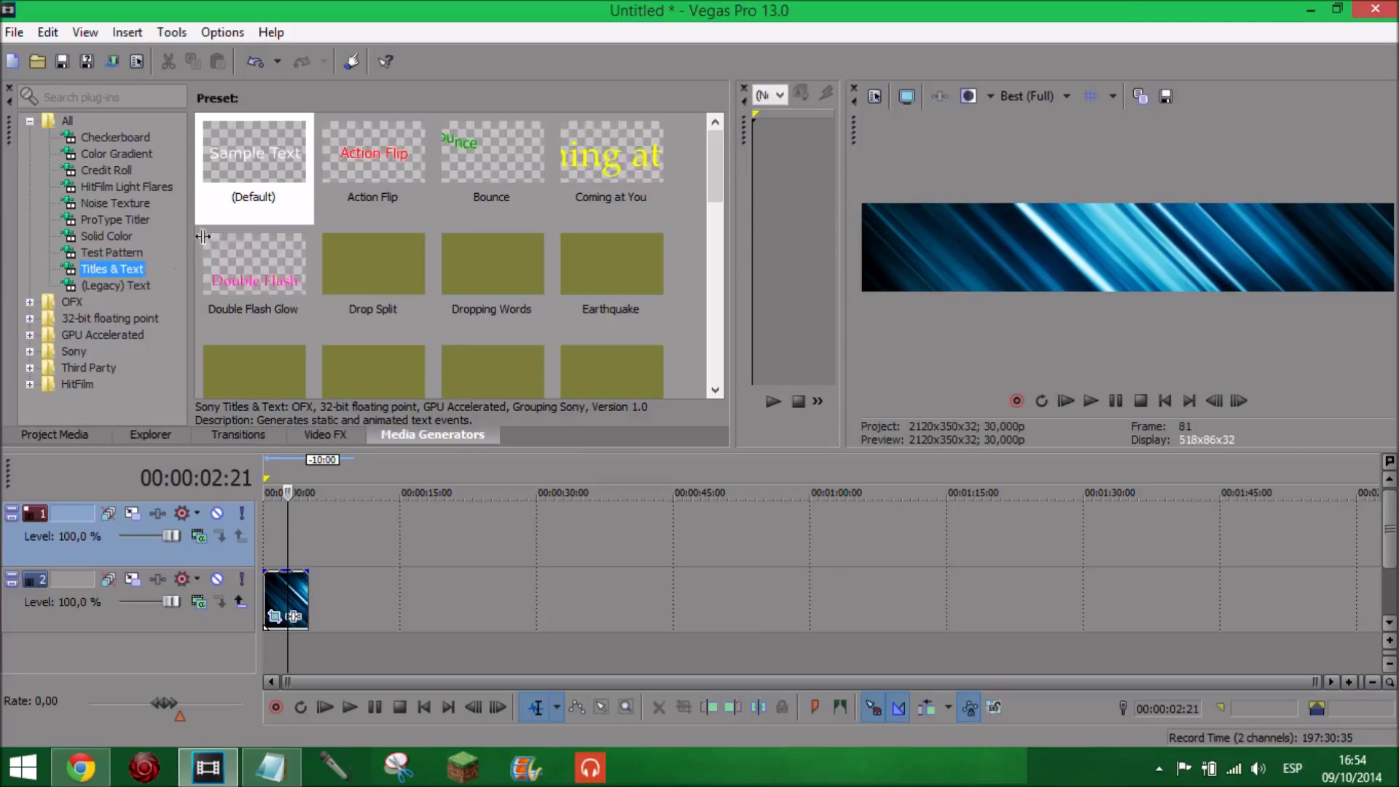
drag(246, 213, 267, 526)
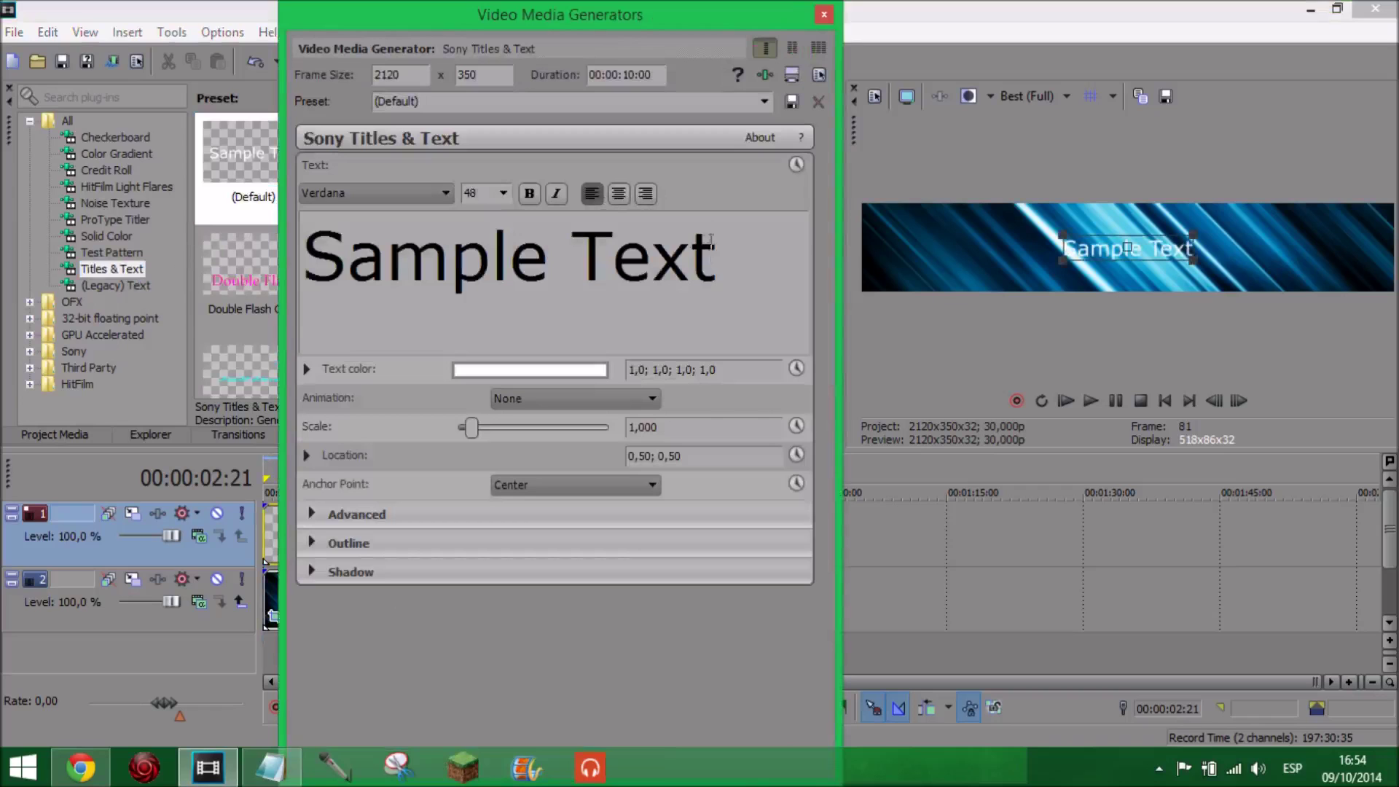
- Replace the sample text with 'L3I3J0RDAN' in Varsity Regular and enlarge it to scale 1,923 across the banner
drag(778, 255, 216, 239)
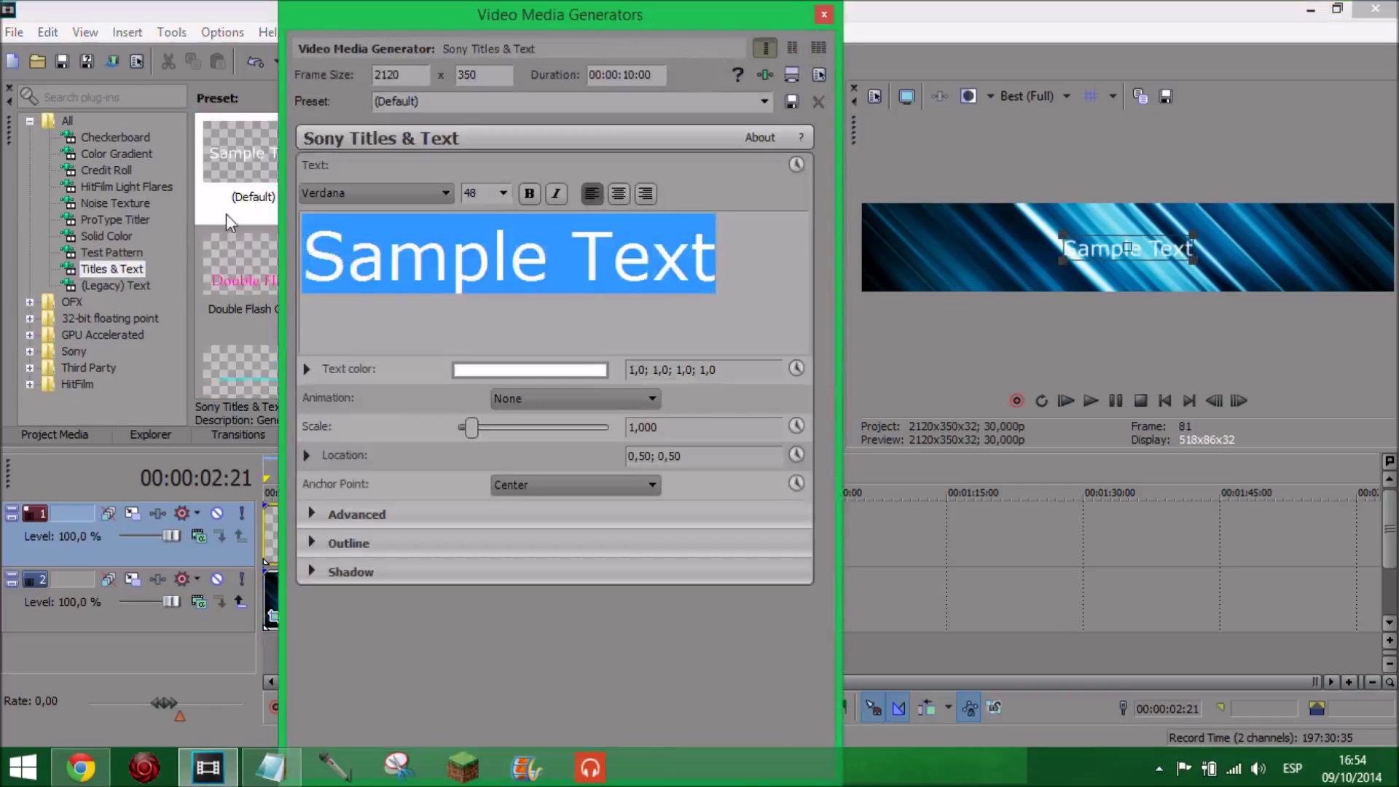
key(Delete)
click(370, 192)
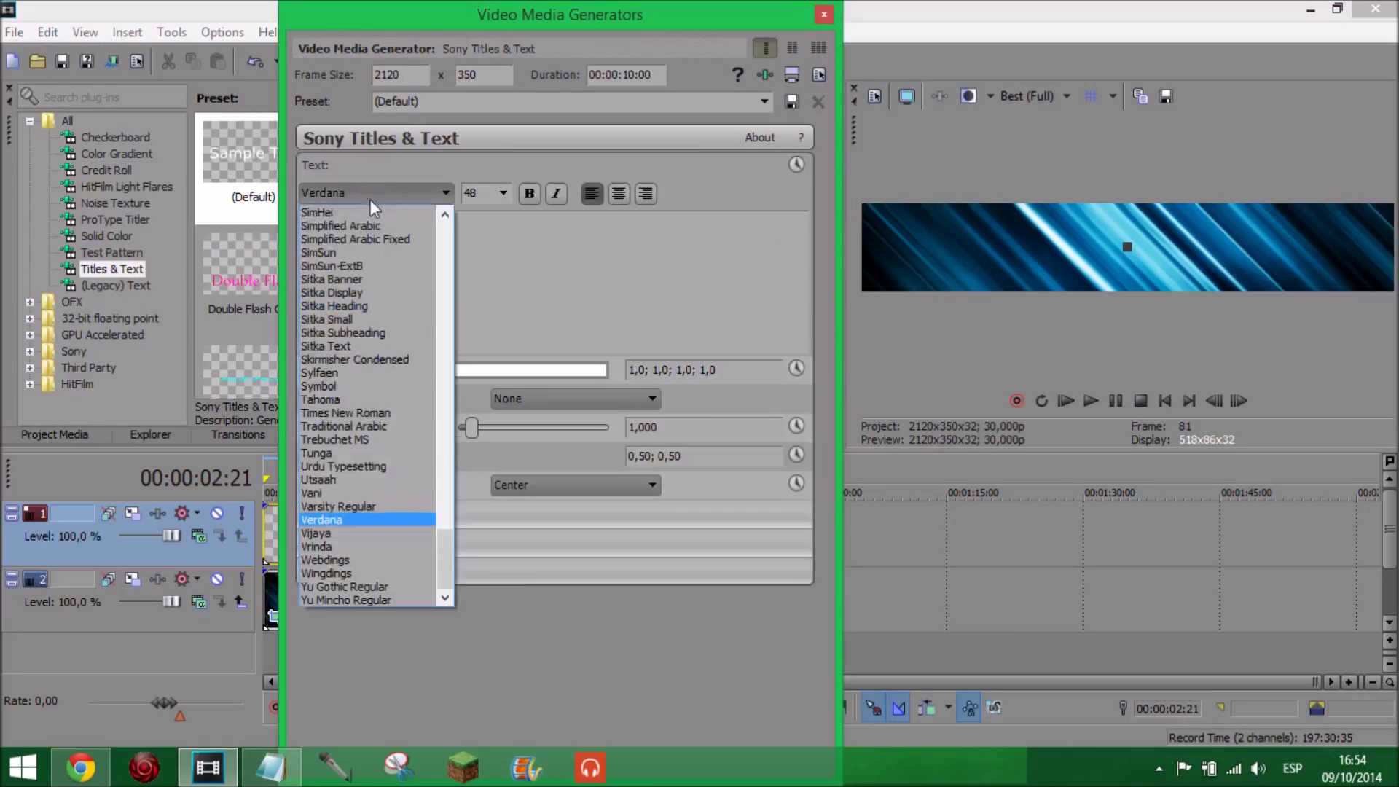
click(422, 506)
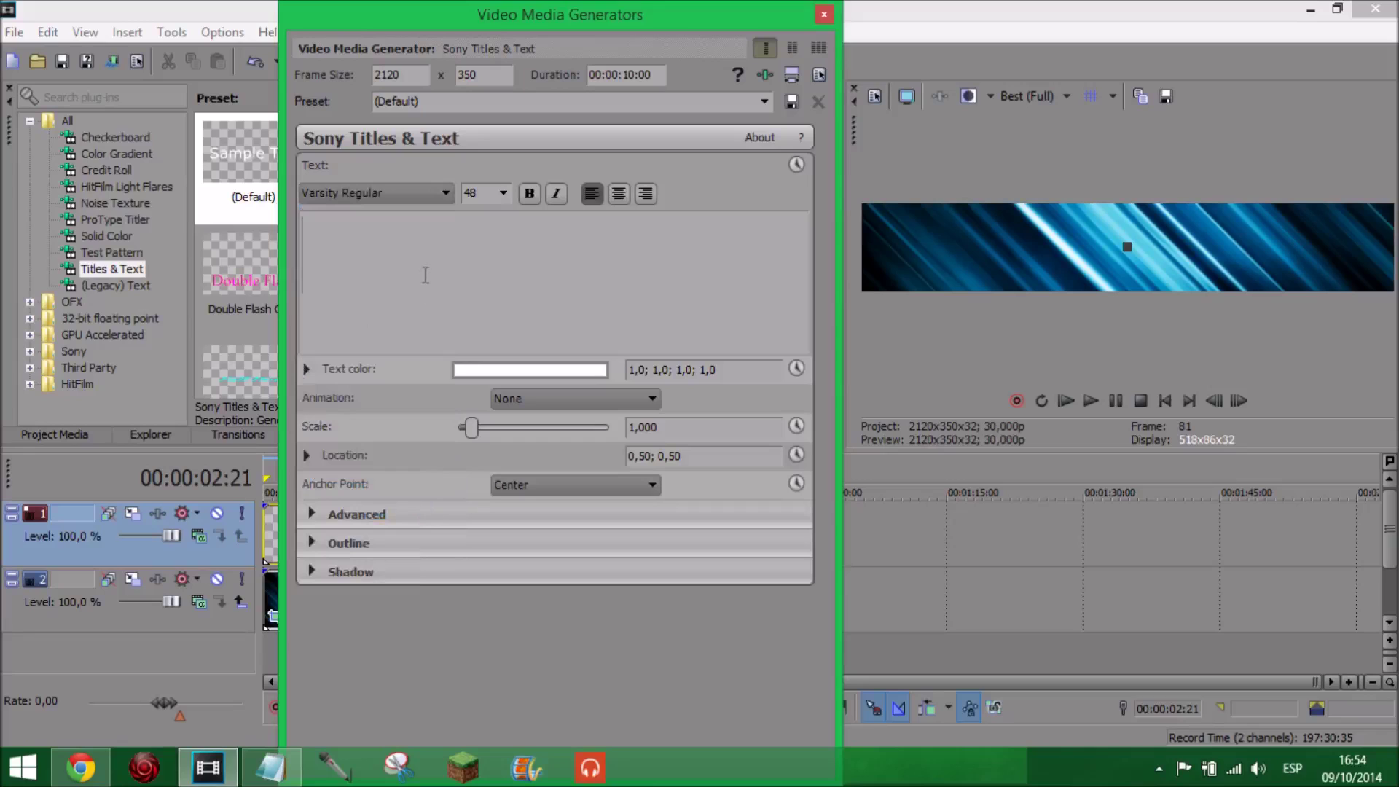
text(L3I3)
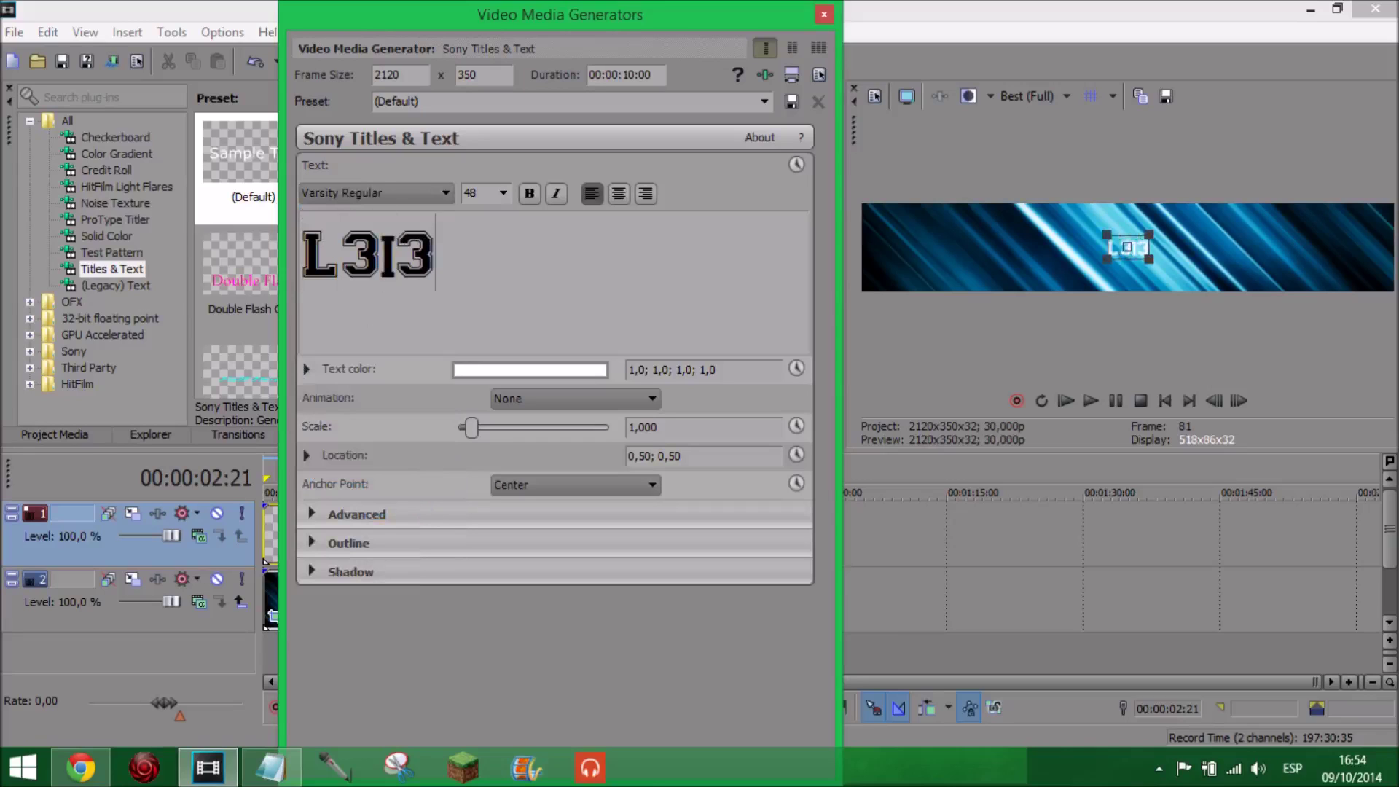
text(J0RDAN)
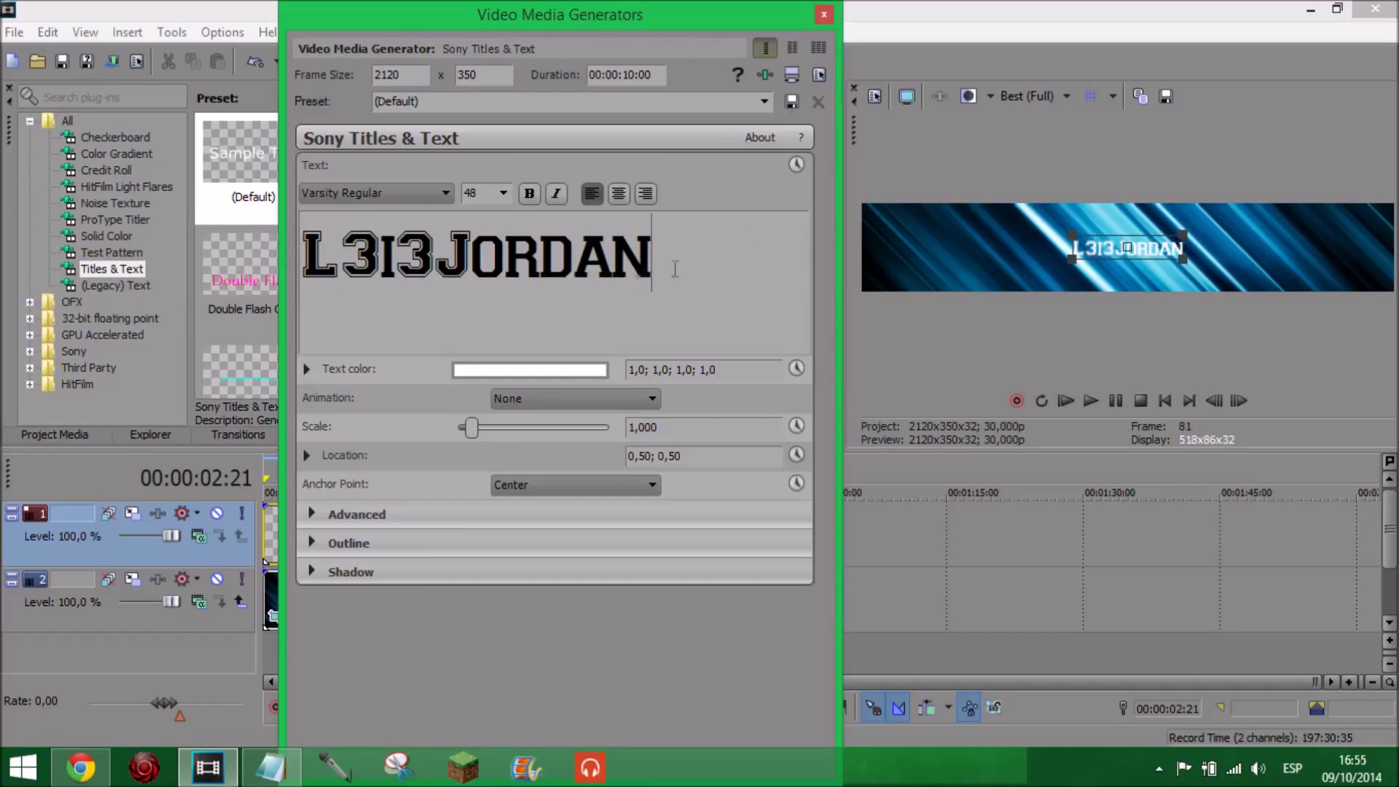
drag(1186, 262, 1256, 261)
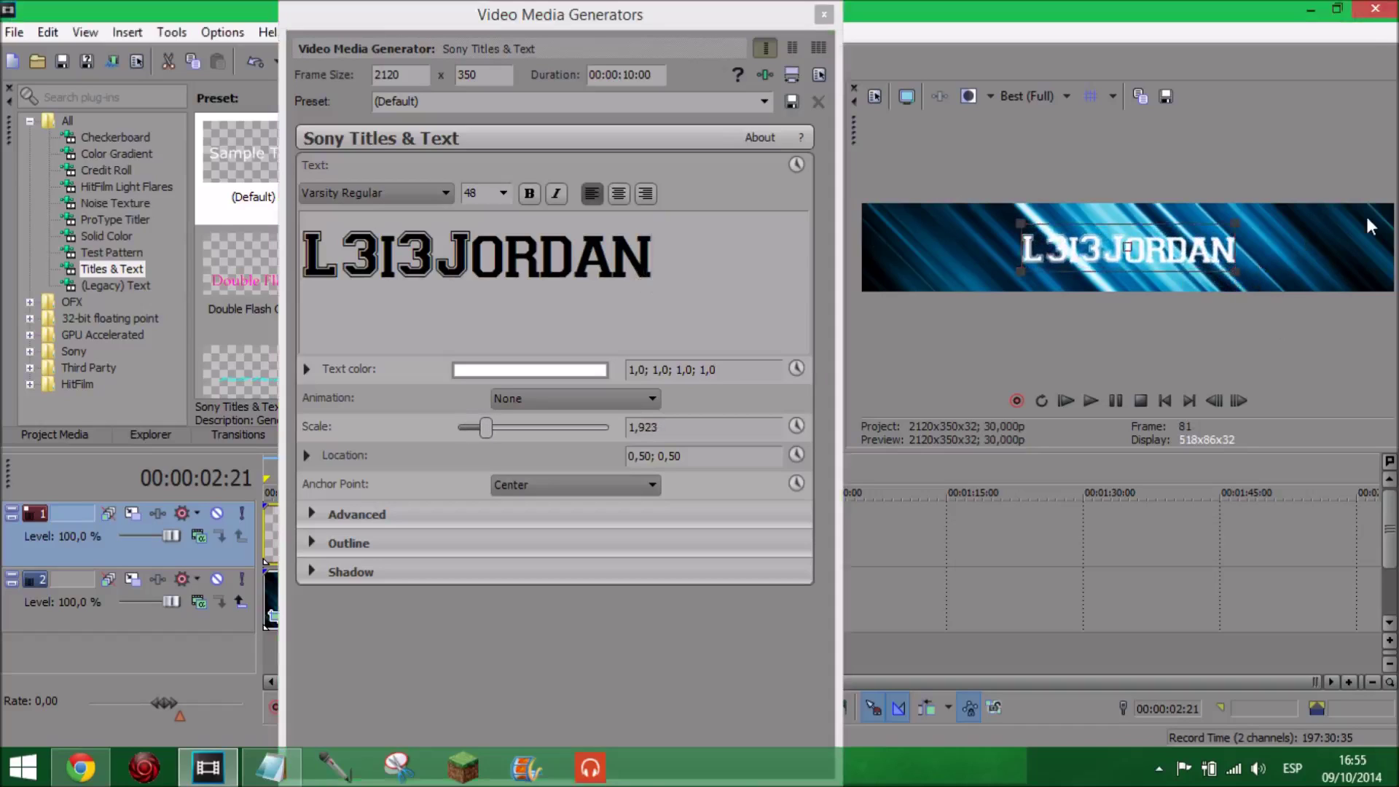